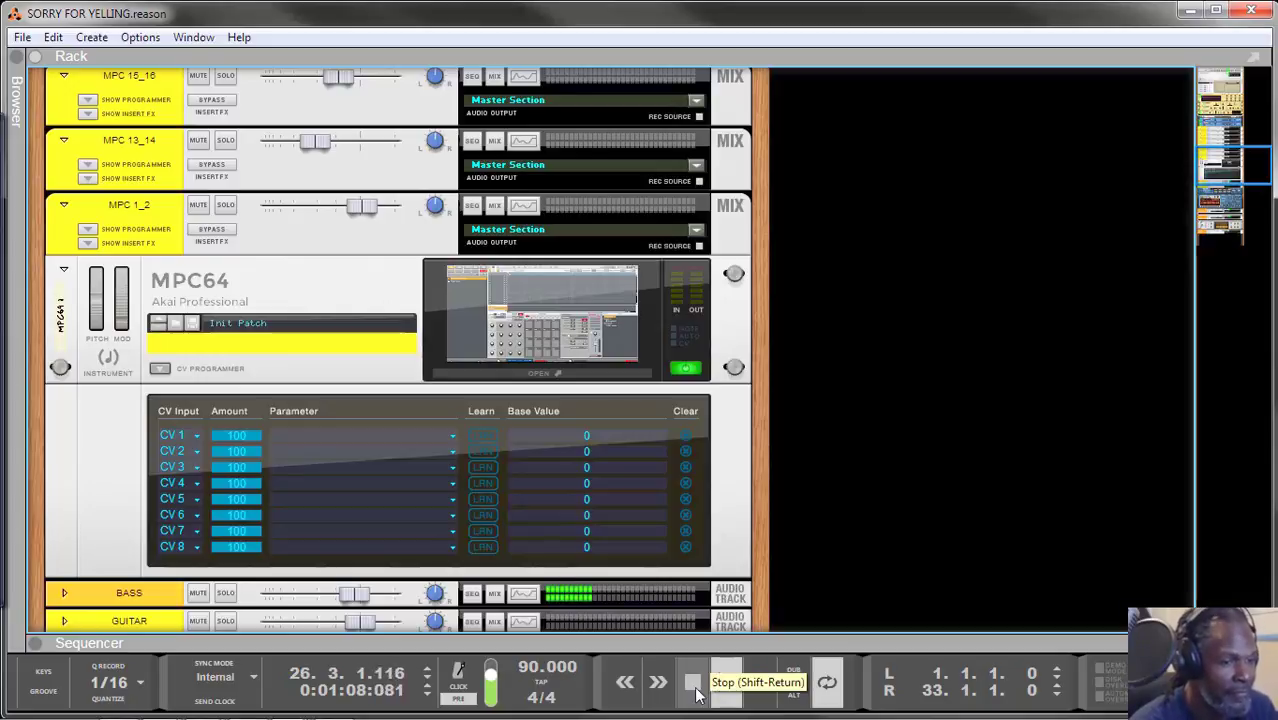
# - Stop playback and close both open songs, discarding the changes to Document 1
pyautogui.click(695, 688)
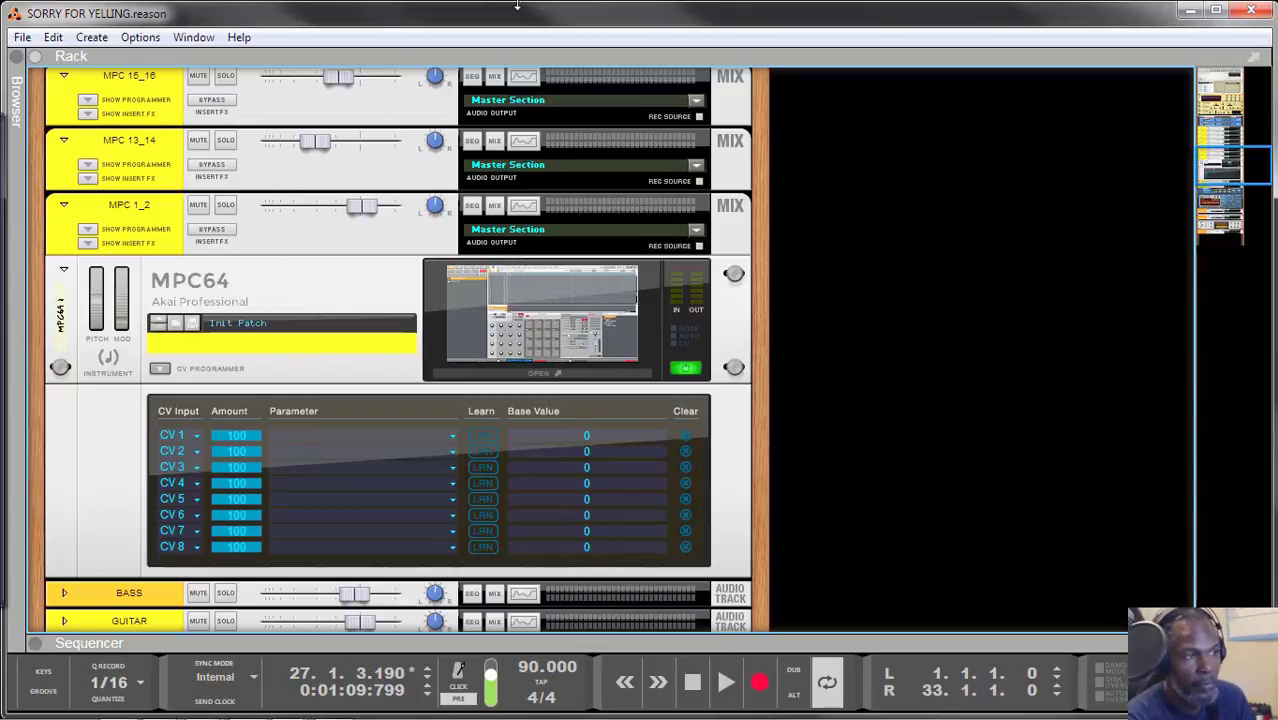
pyautogui.click(1253, 12)
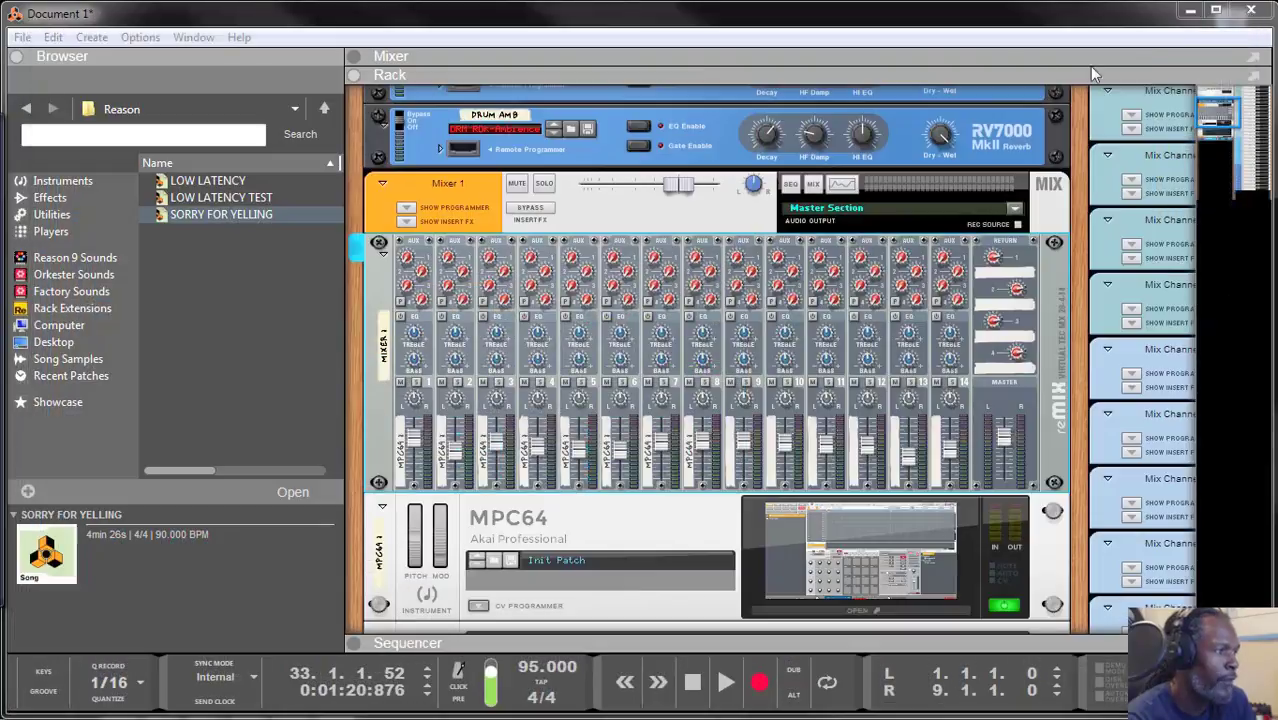
pyautogui.click(1250, 12)
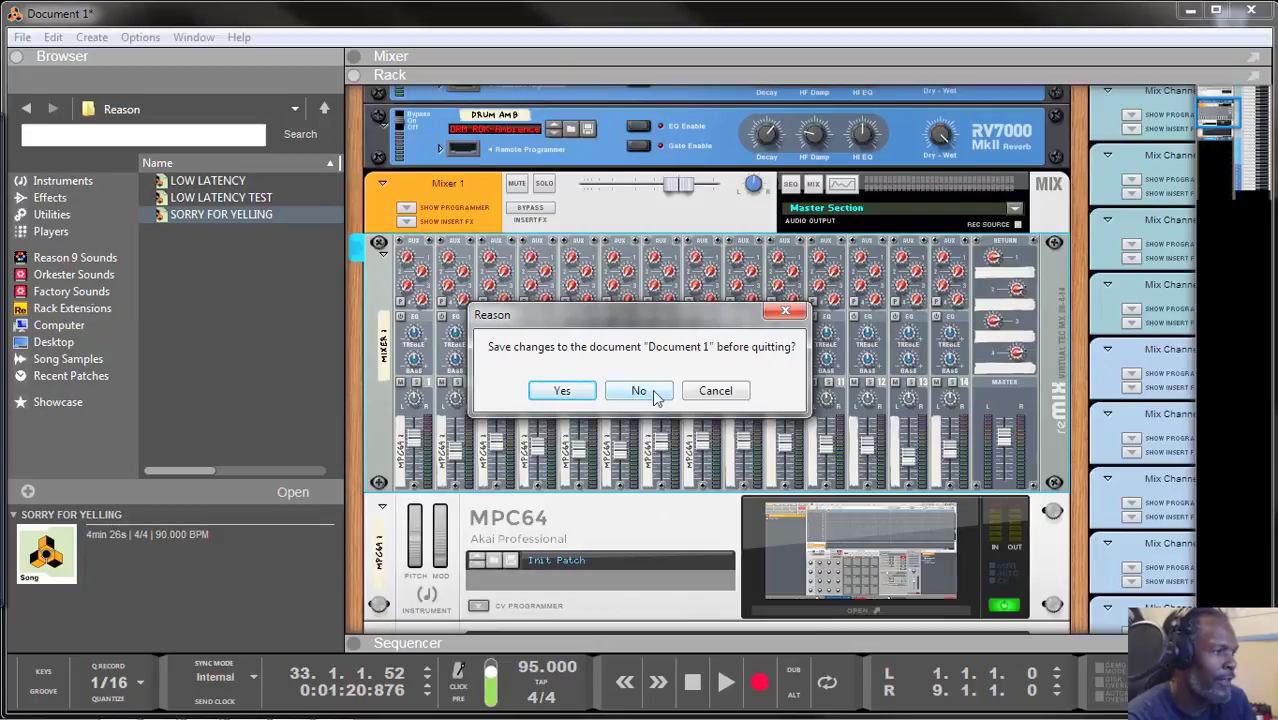
pyautogui.click(656, 393)
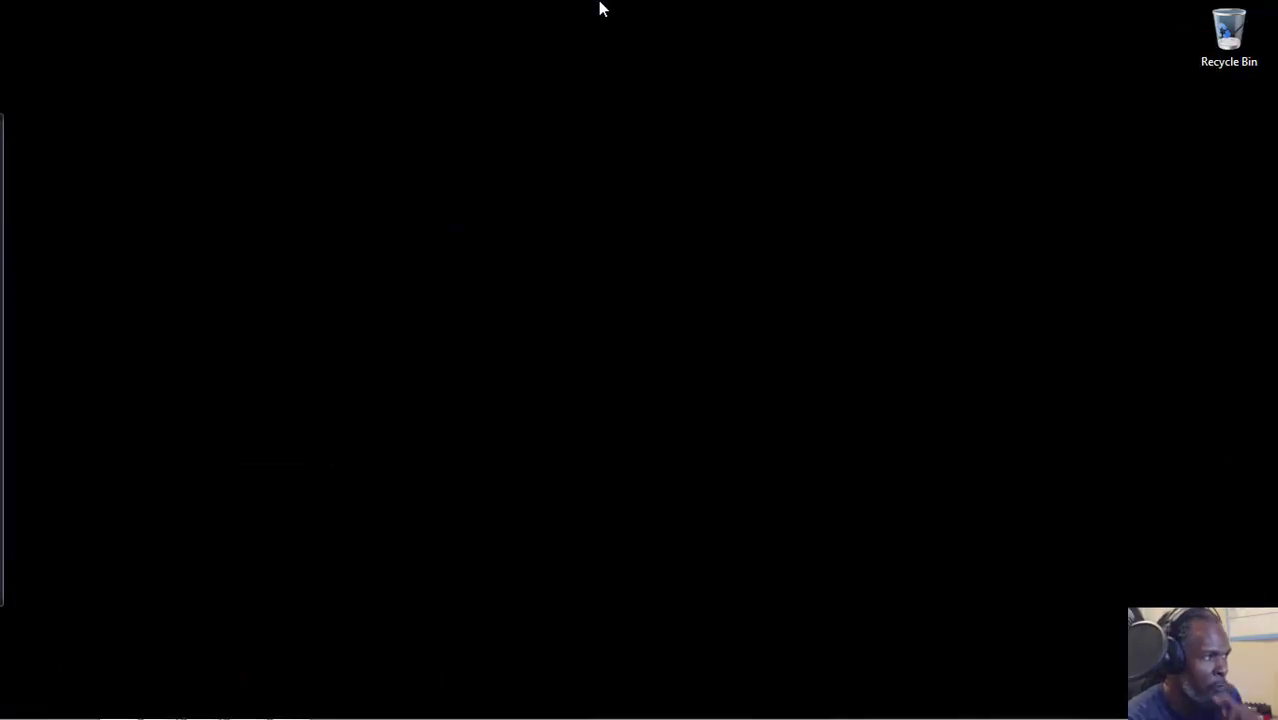
# - Launch SONAR Platinum from the AUDIO GUILD group of the desktop dock
pyautogui.moveTo(2, 285)
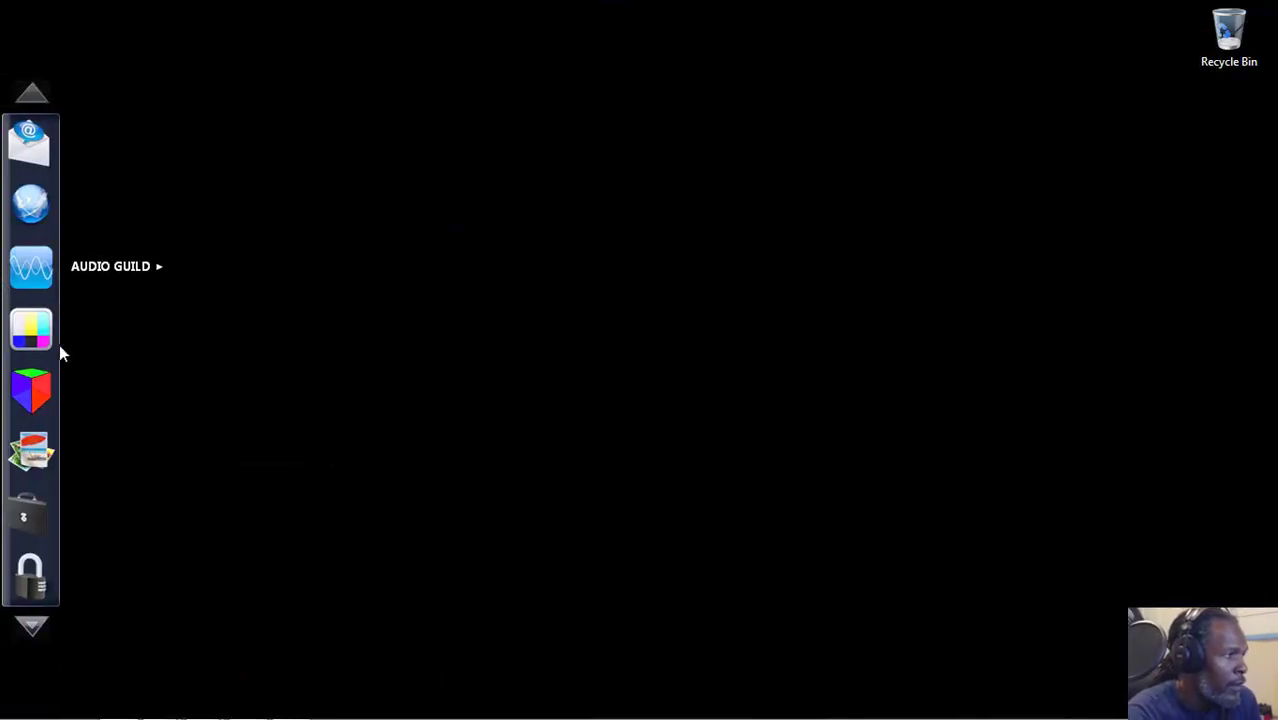
pyautogui.click(31, 270)
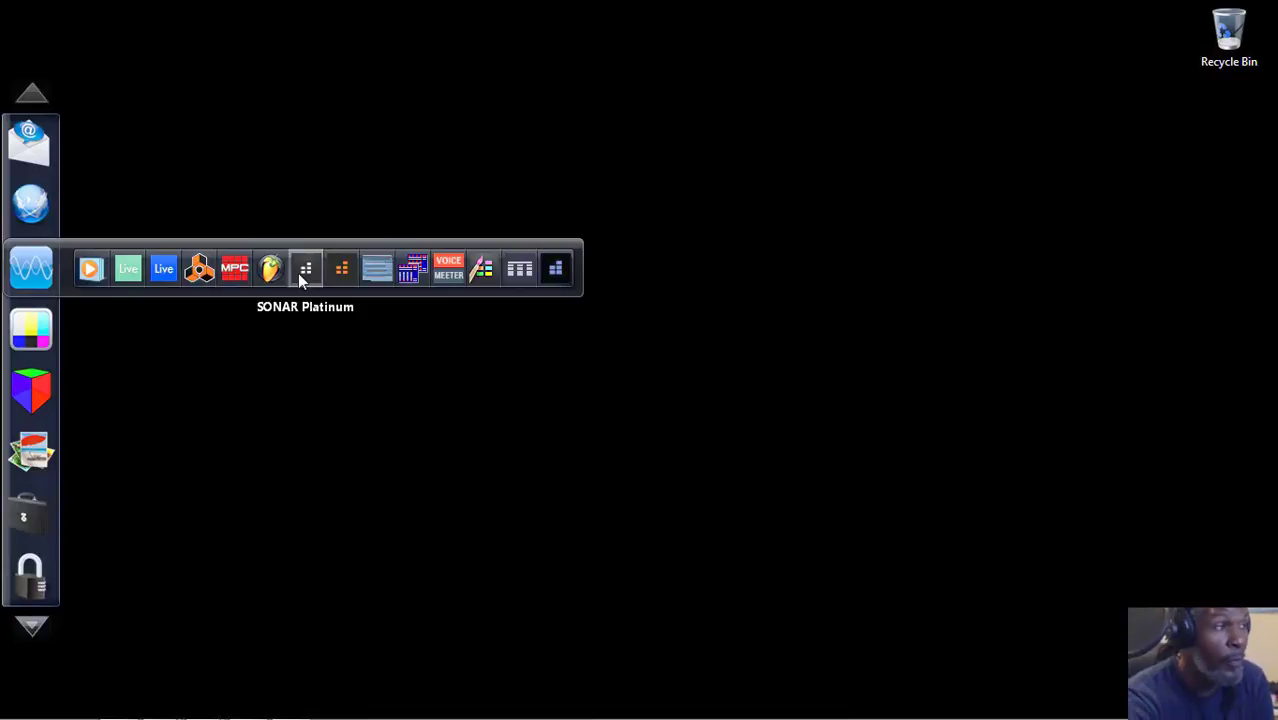
pyautogui.click(305, 269)
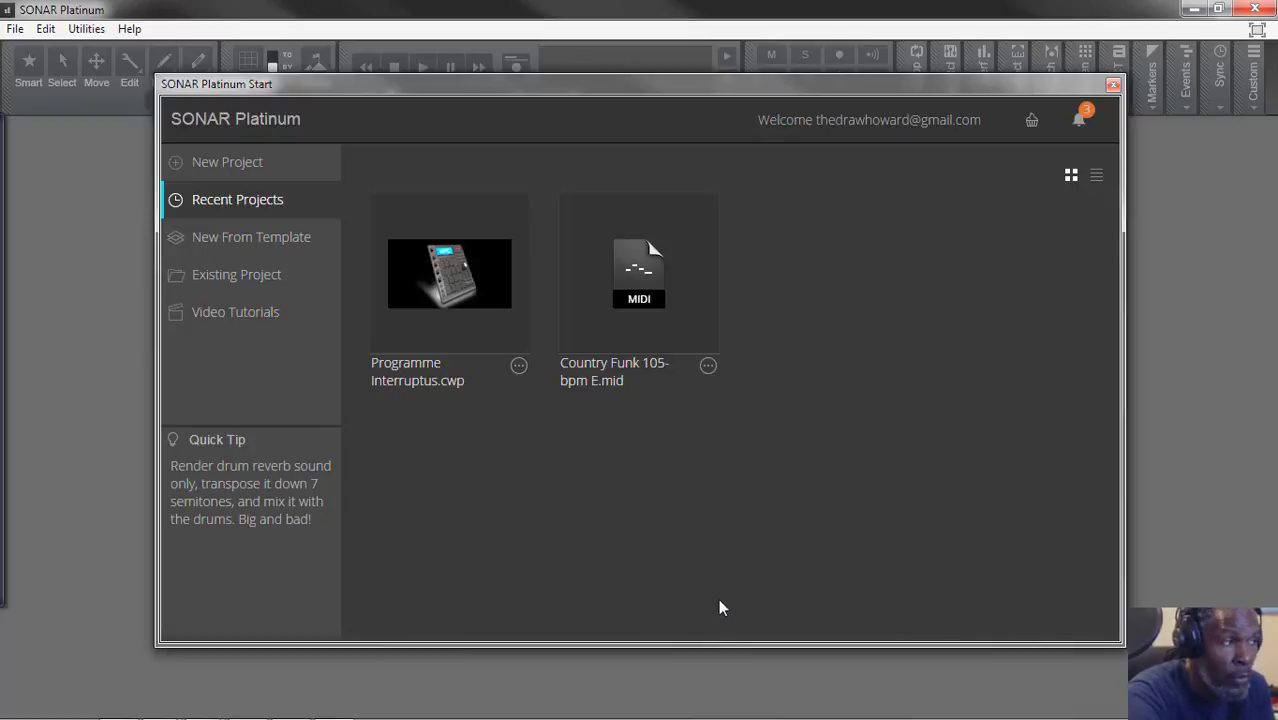
# - Create a new project named MPC TUTORIAL from the AKAI MPC Studio Black template
pyautogui.click(244, 250)
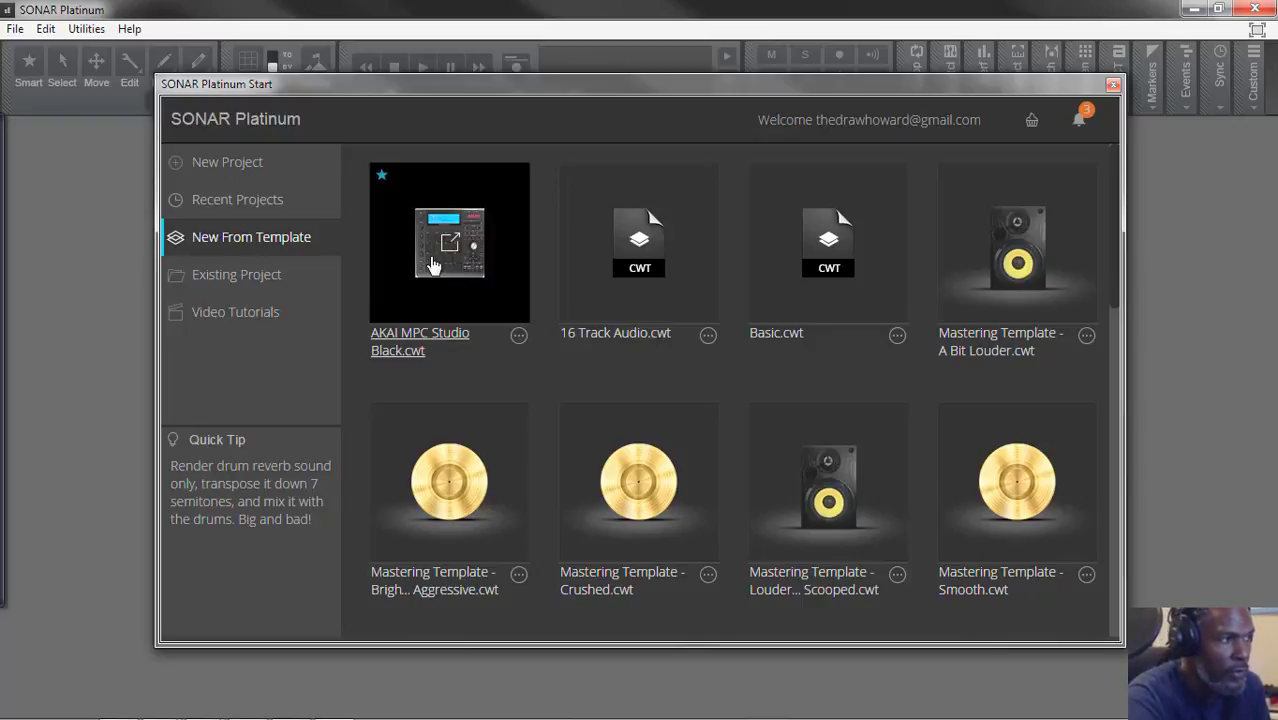
pyautogui.click(440, 268)
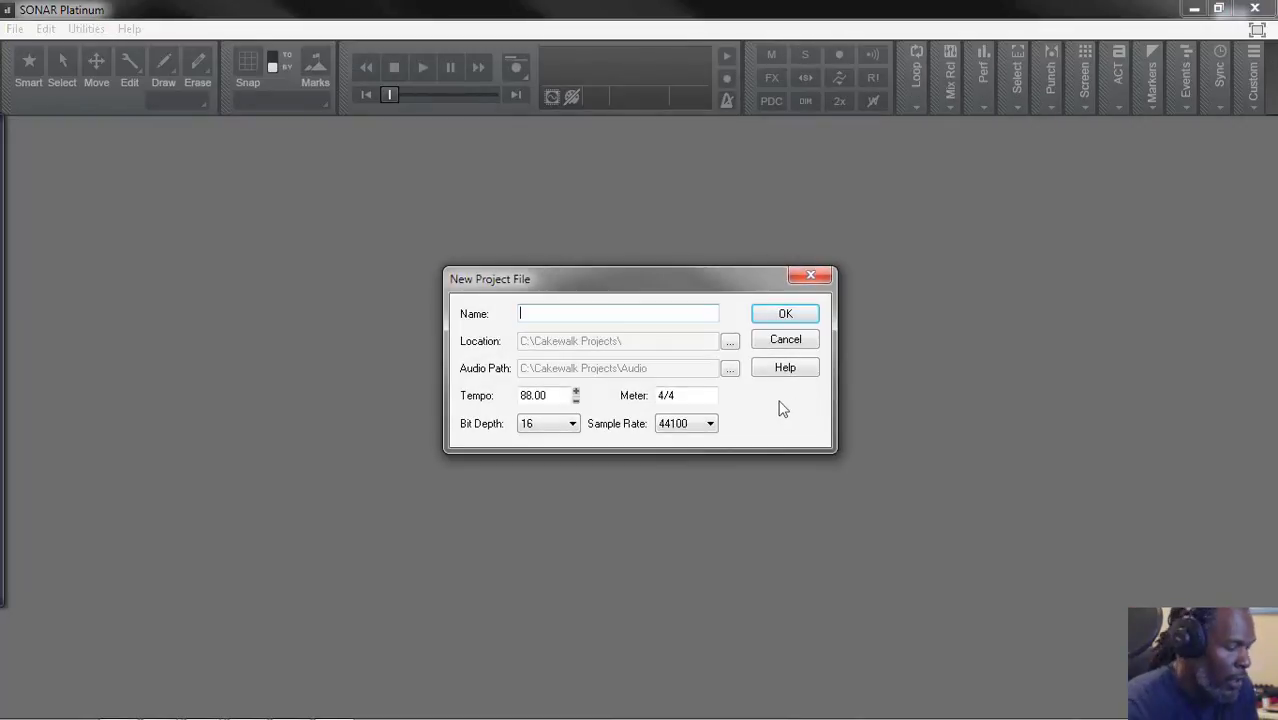
pyautogui.write('M')
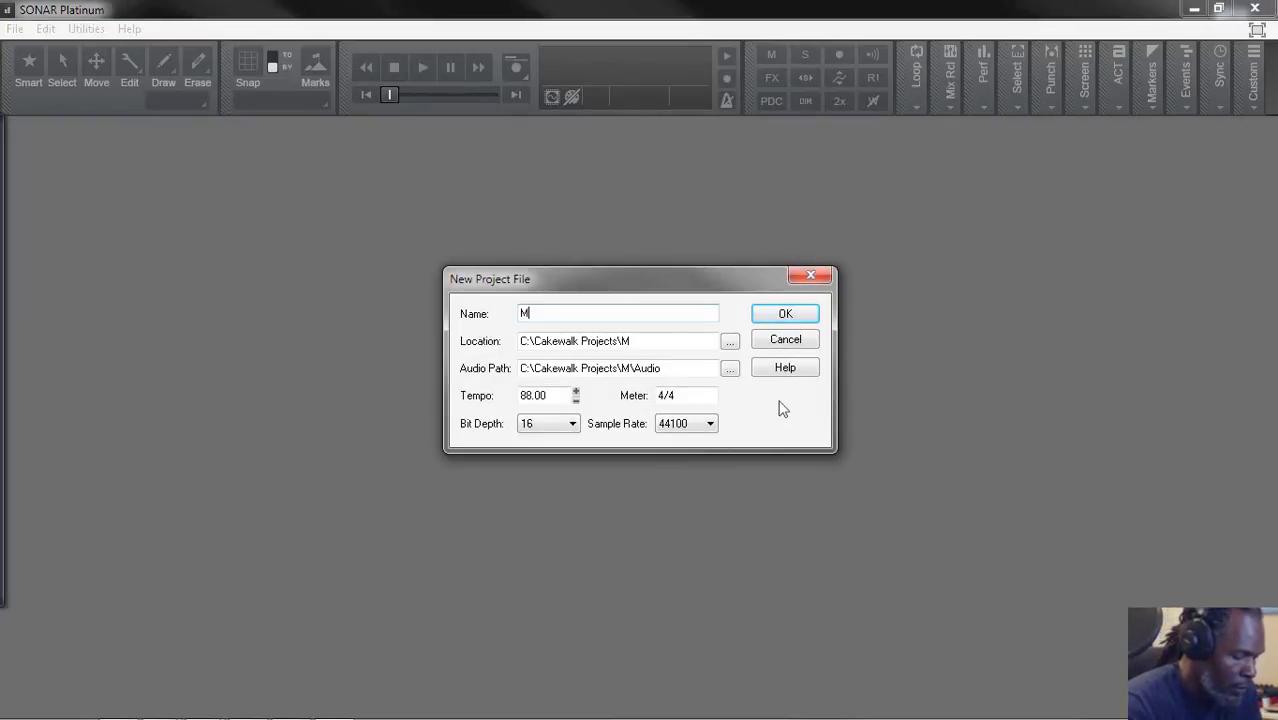
pyautogui.write('PC TUT')
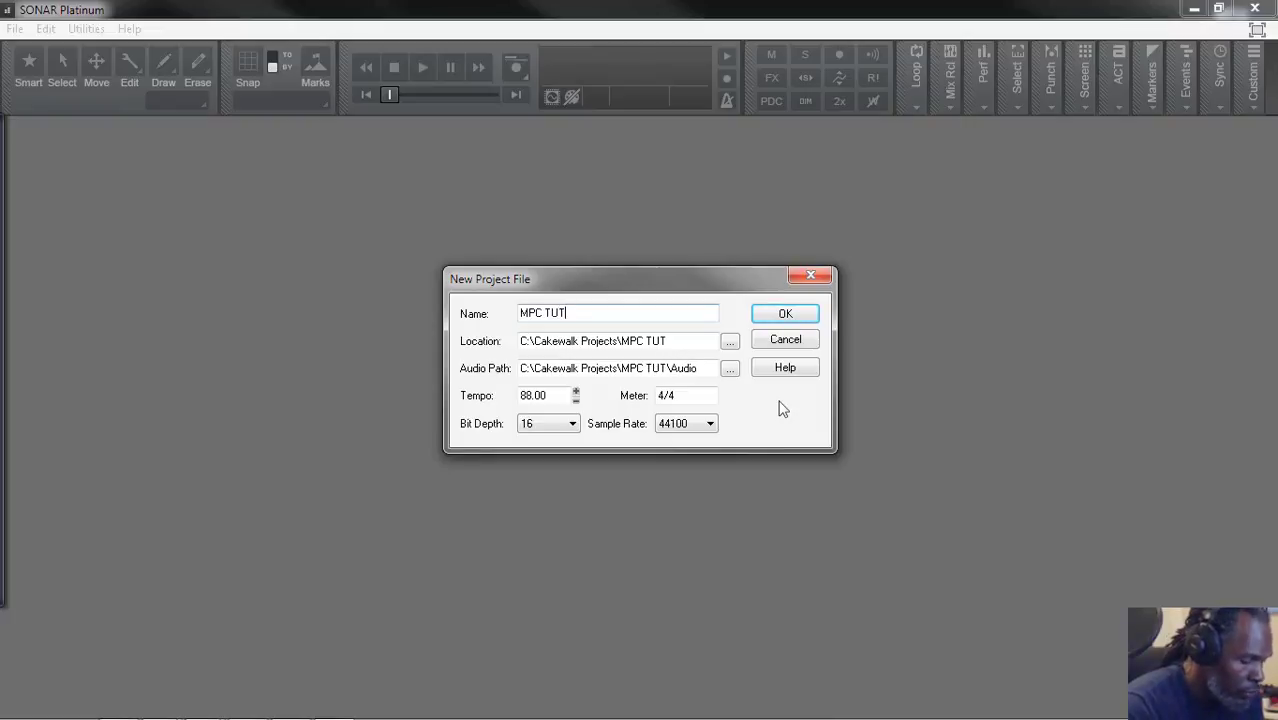
pyautogui.write('TORIAL')
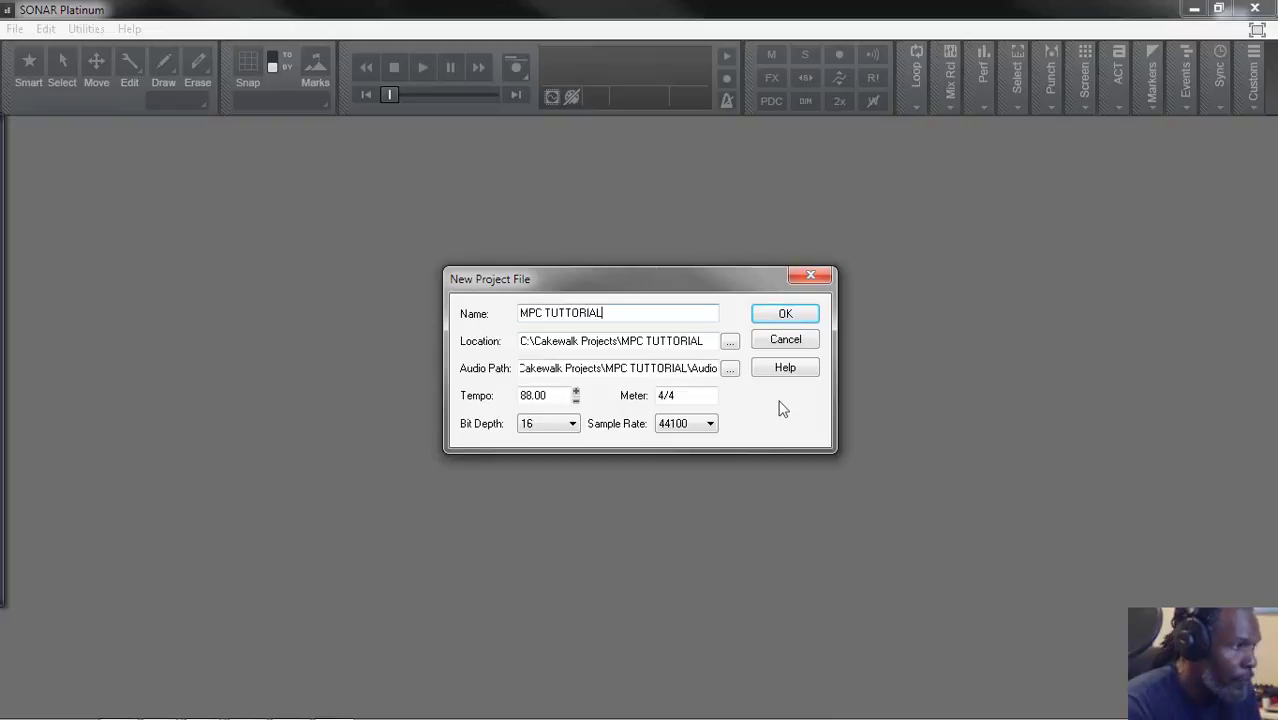
pyautogui.click(572, 313)
pyautogui.press('BackSpace')
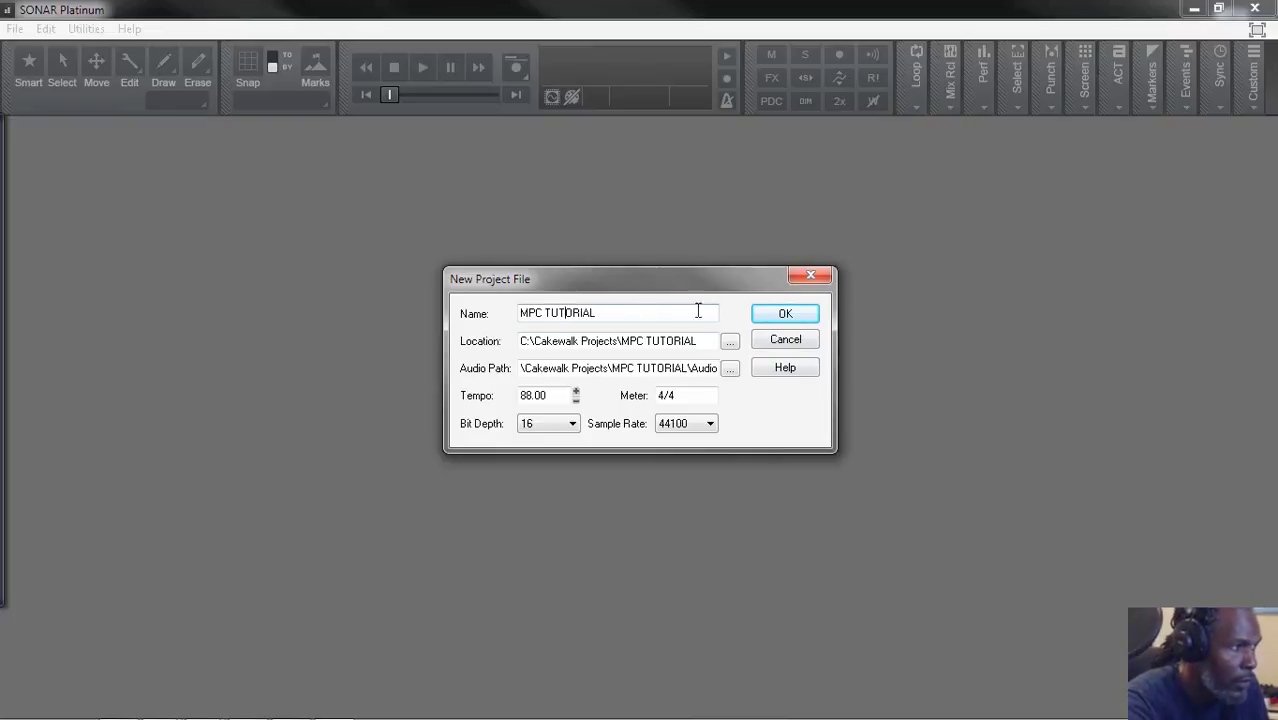
pyautogui.click(805, 314)
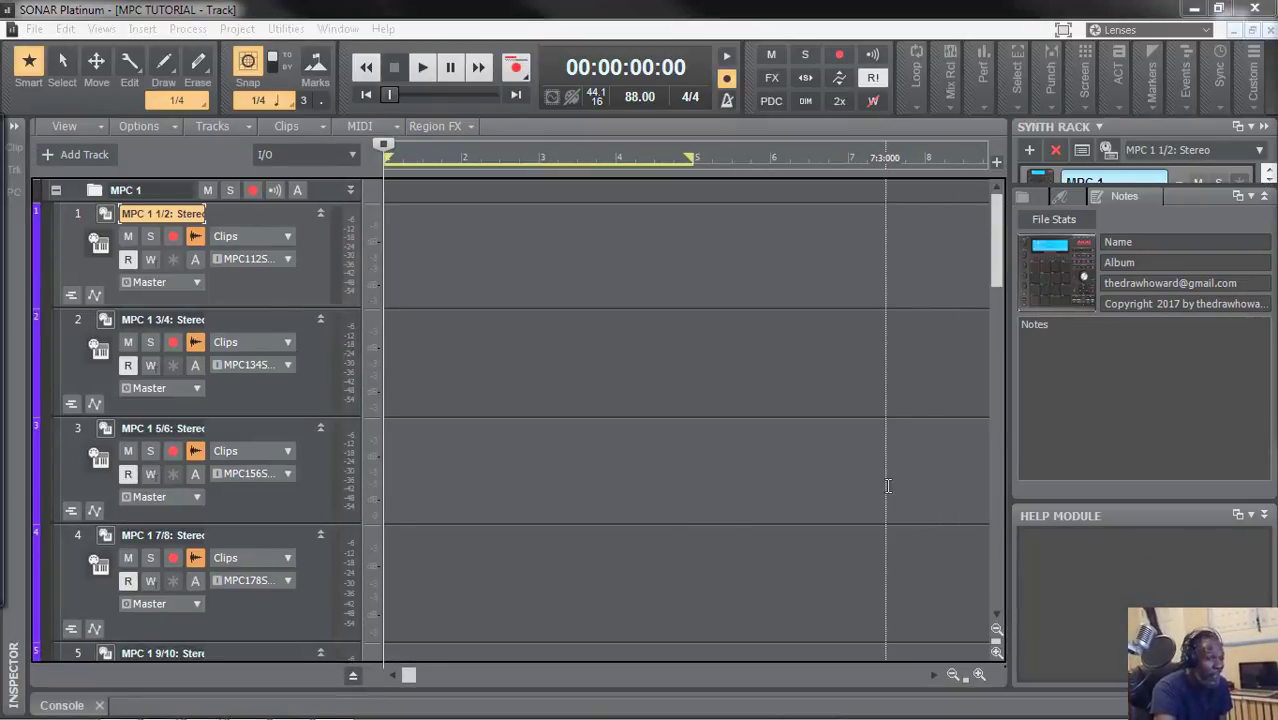
# - Enlarge the Synth Rack until the MPC 1 instrument is fully shown, and toggle the browser off and back on
pyautogui.moveTo(1068, 292)
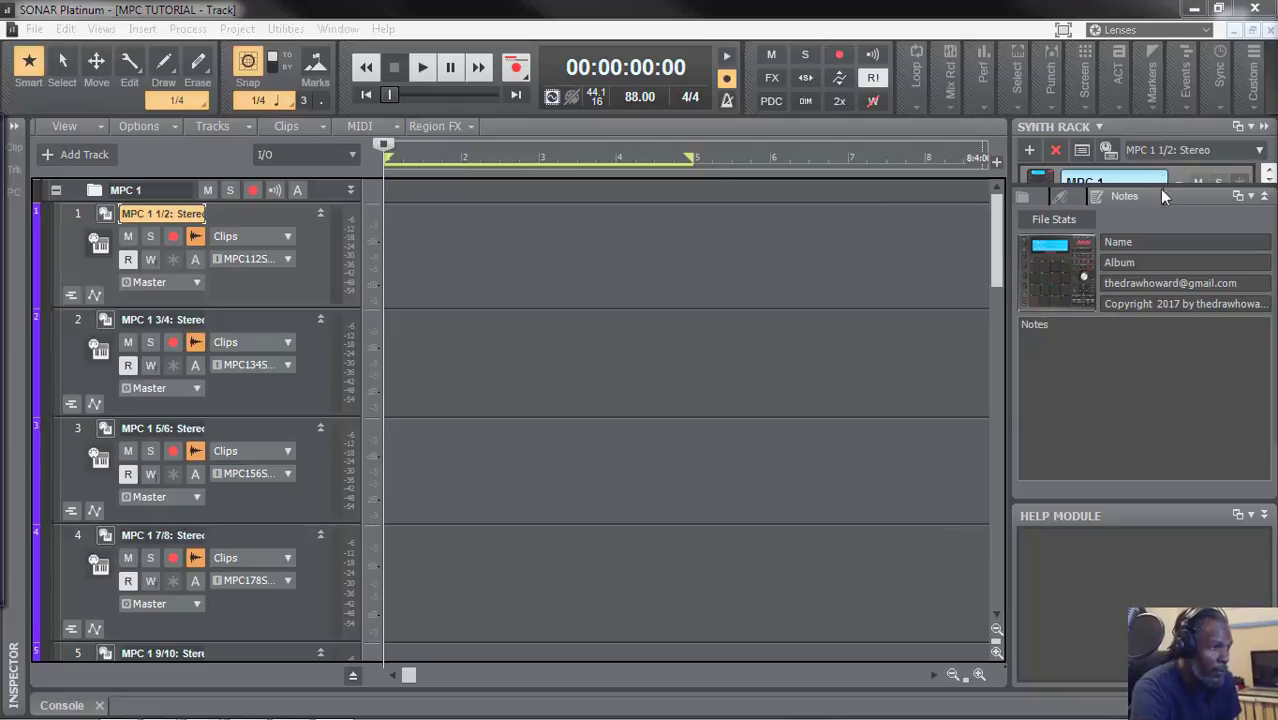
pyautogui.moveTo(1177, 222); pyautogui.dragTo(1174, 292)
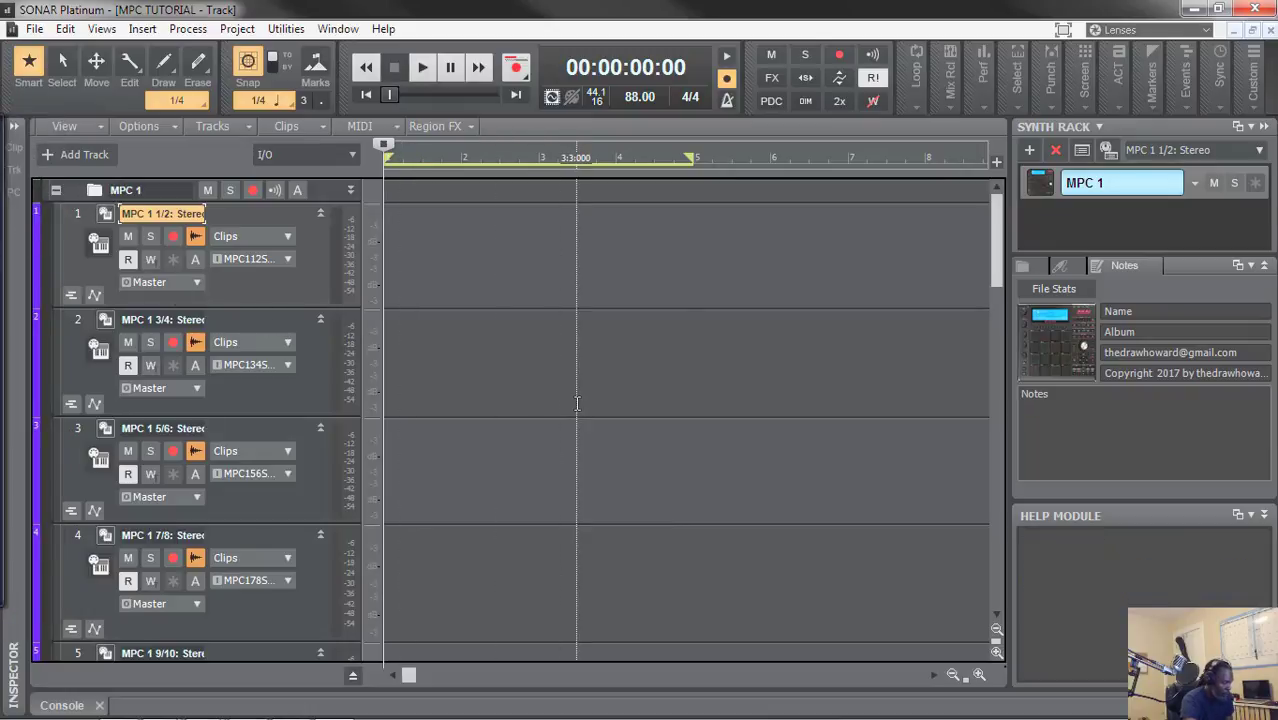
pyautogui.press('b')
pyautogui.press('b')
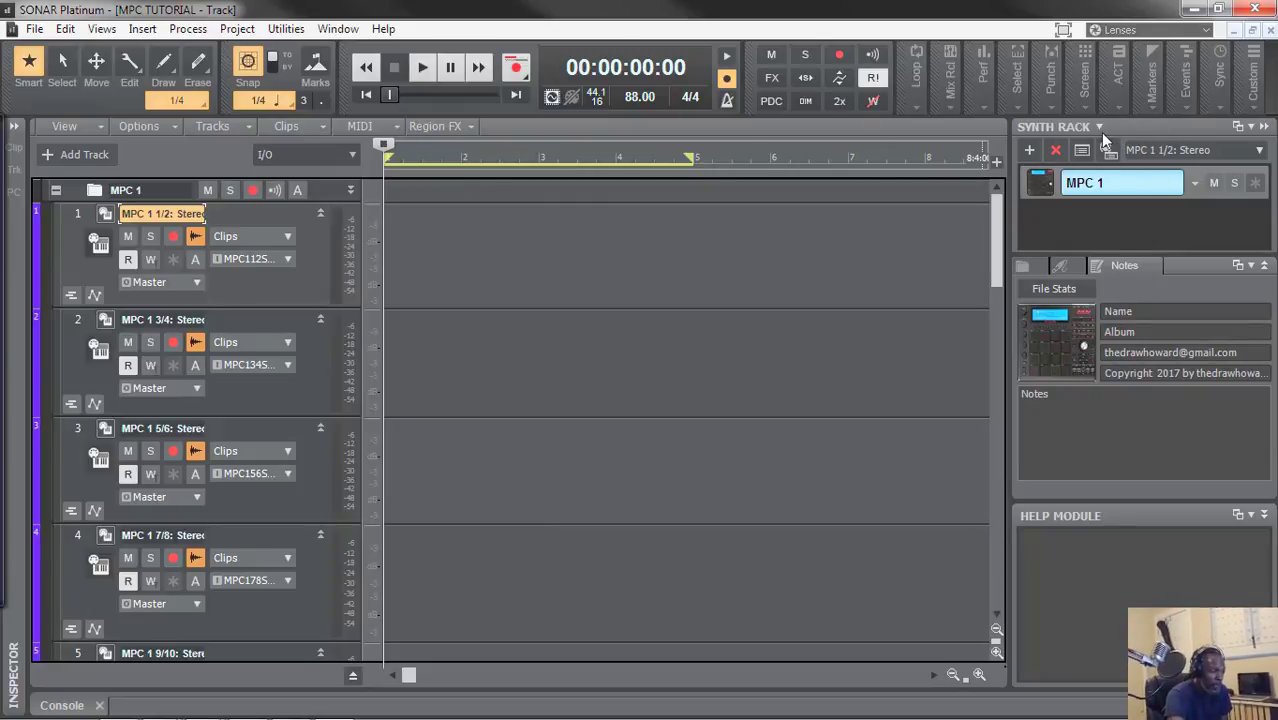
# - Look through the Uncategorized instrument plug-ins in the browser, and switch it to the media library
pyautogui.click(1060, 266)
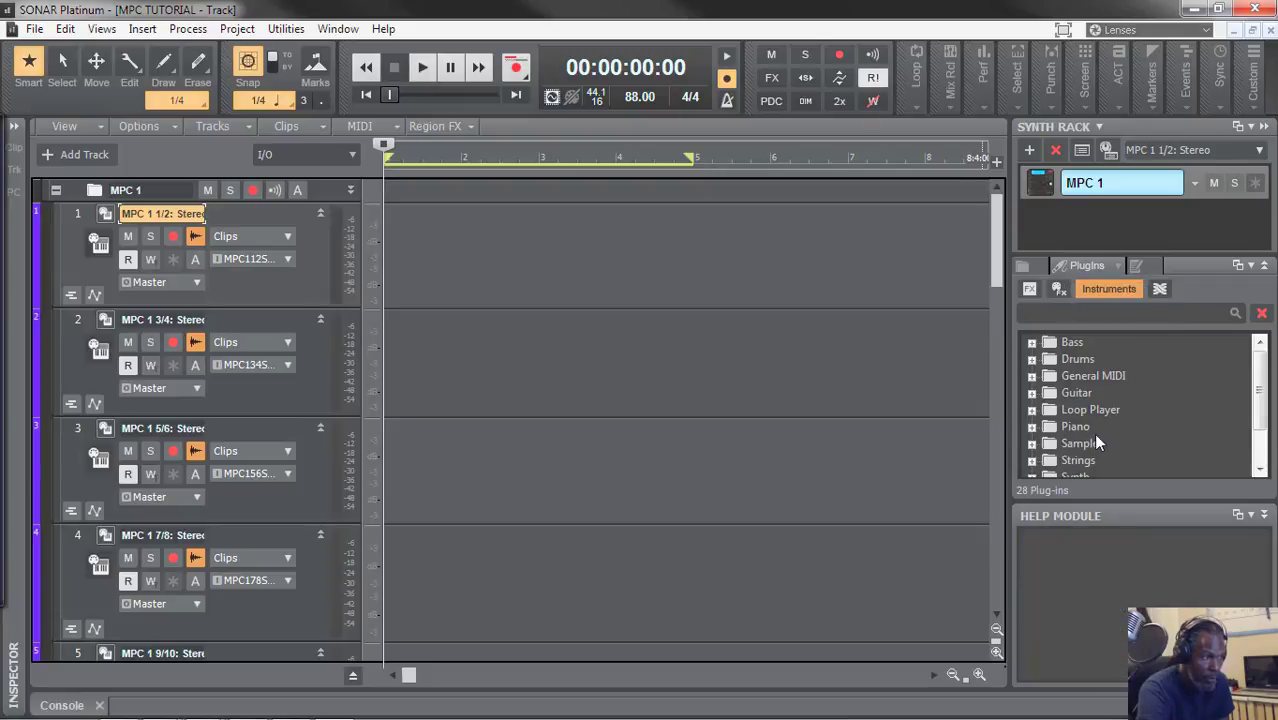
pyautogui.scroll(-2, 1262, 400)
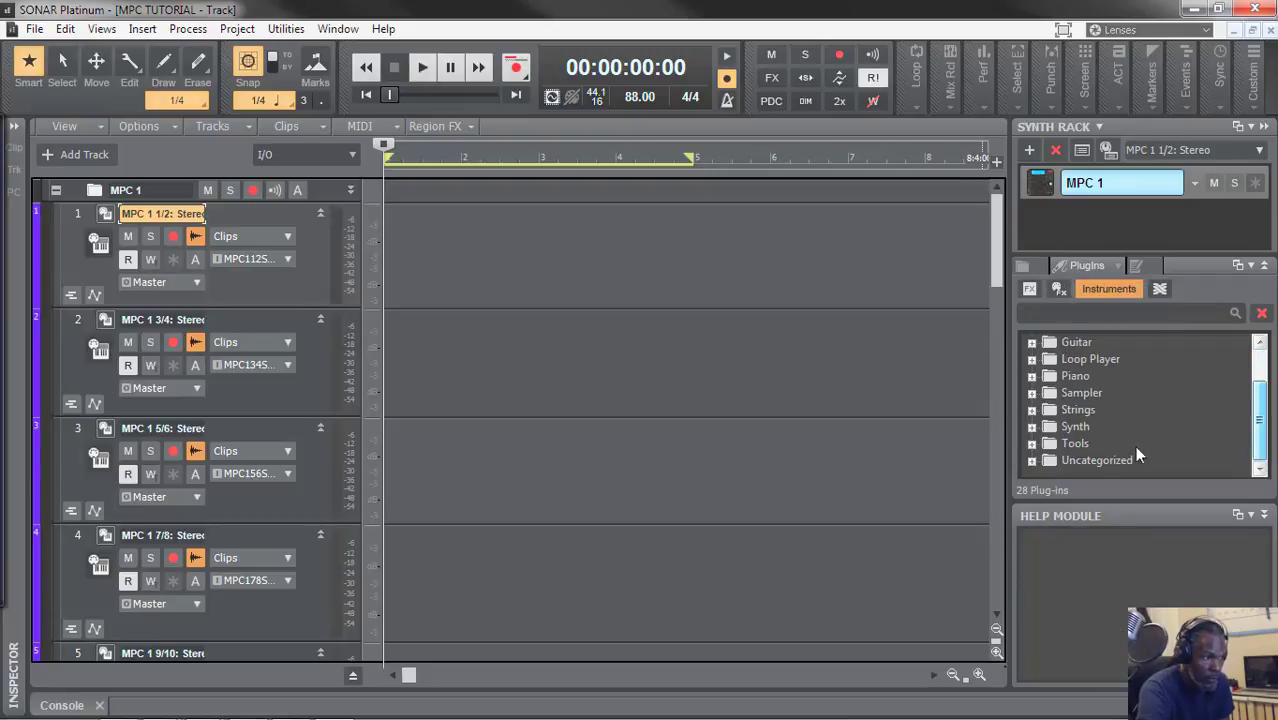
pyautogui.click(1032, 460)
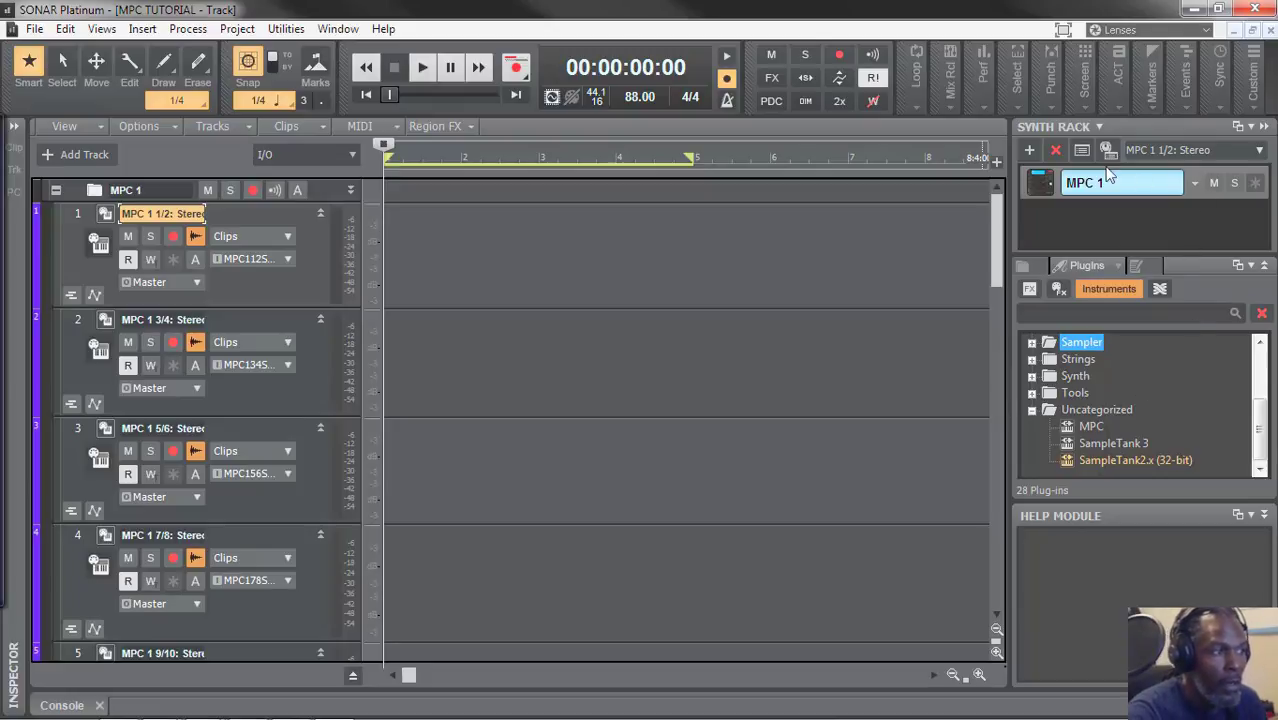
pyautogui.click(1024, 270)
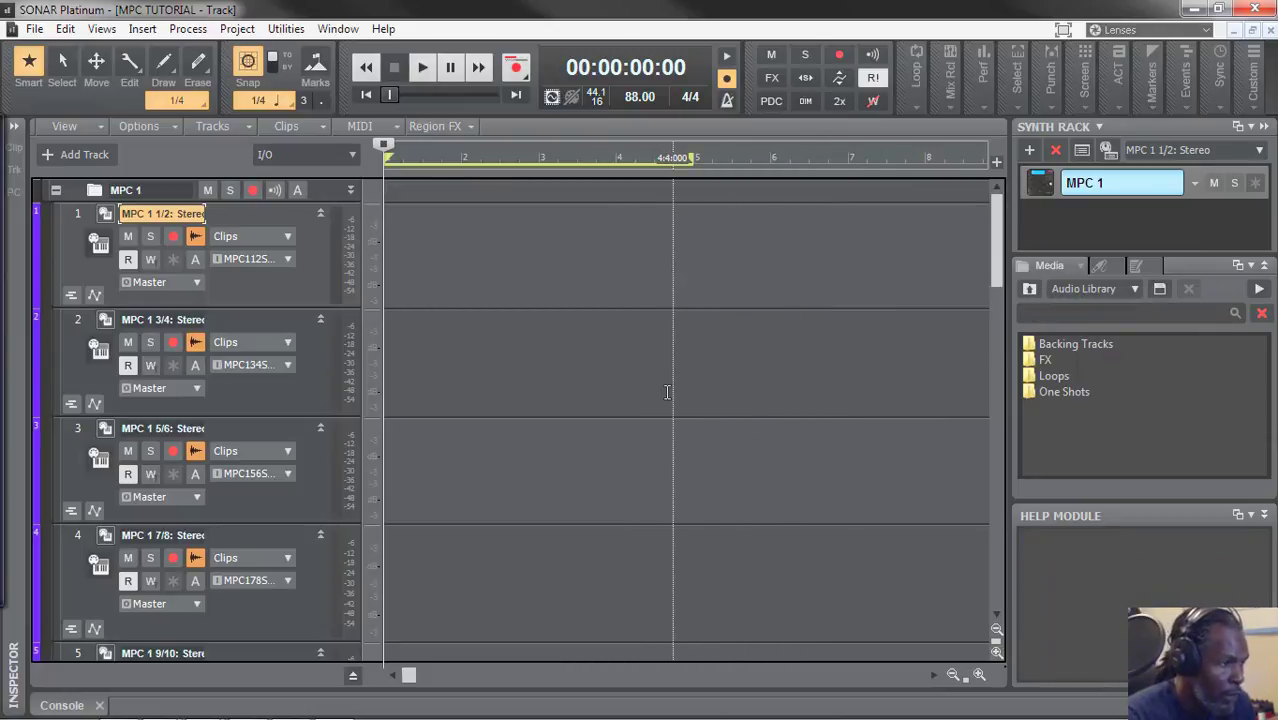
# - Collapse the browser and fit all project tracks into the Track view's height
pyautogui.press('b')
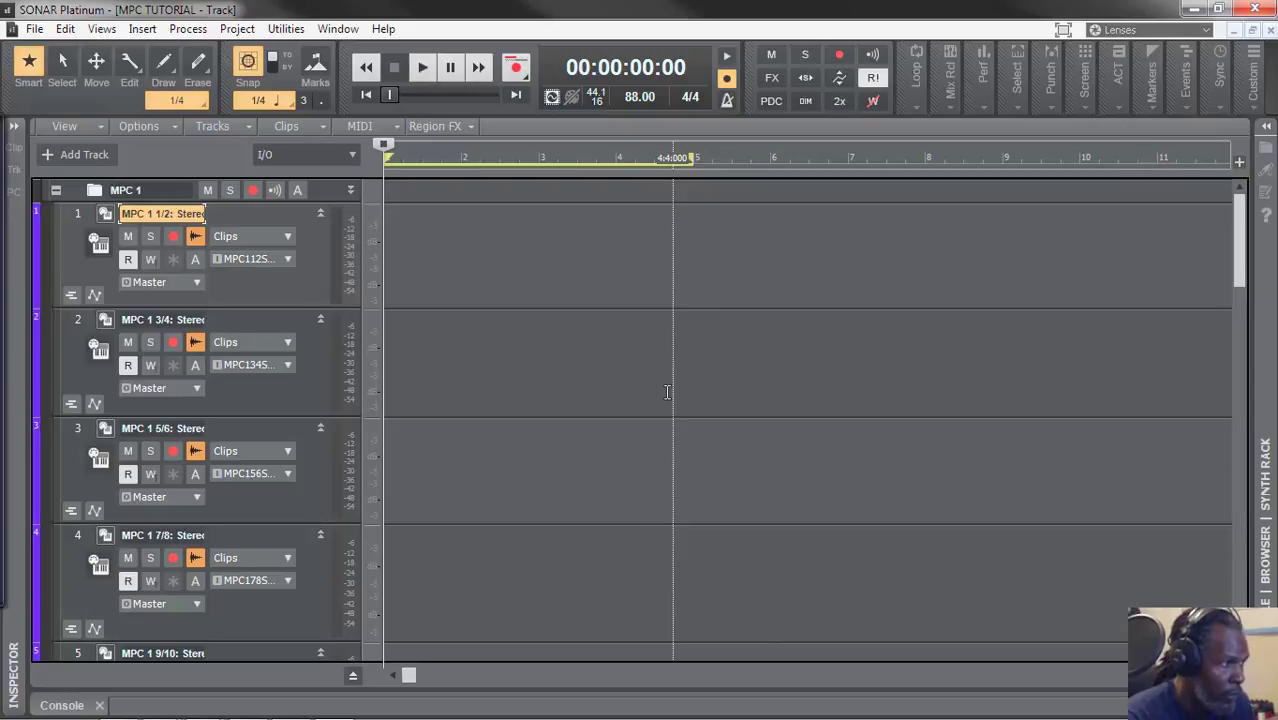
pyautogui.press('f')
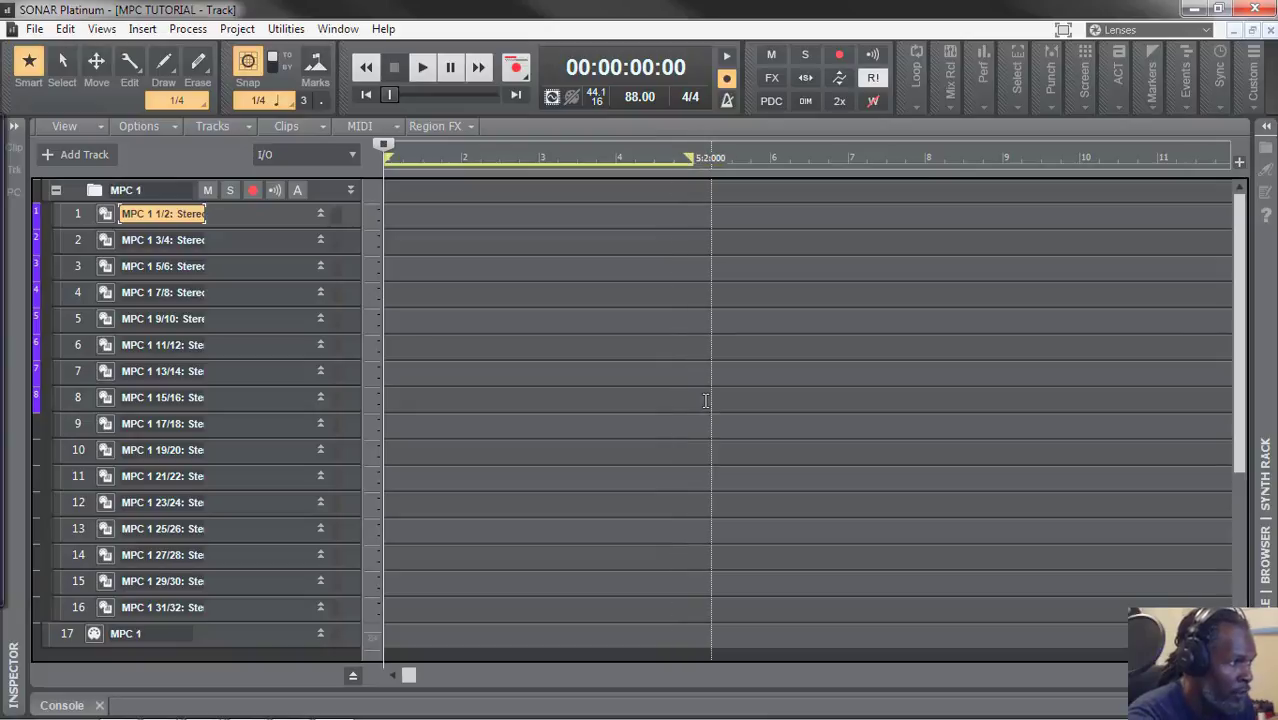
pyautogui.scroll(-3, 706, 400)
pyautogui.scroll(3, 706, 400)
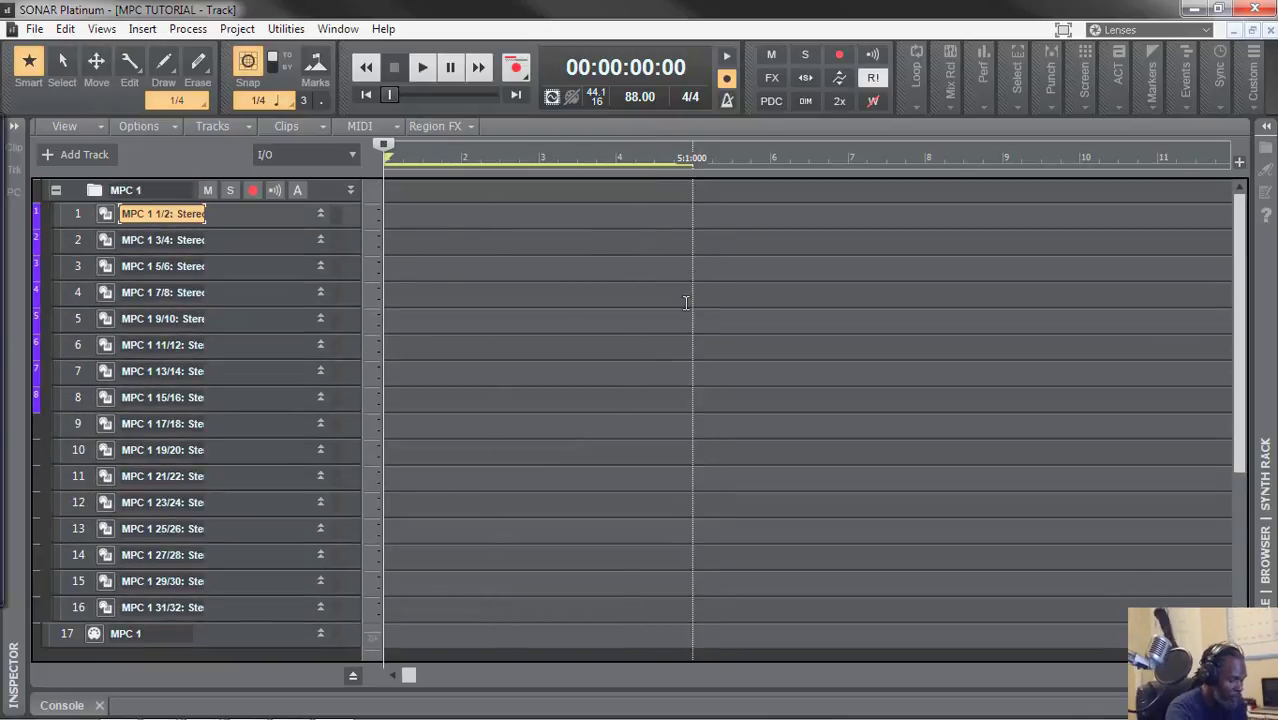
# - Show the console below the tracks and switch it between its docked and maximized sizes, ending maximized
pyautogui.press('d')
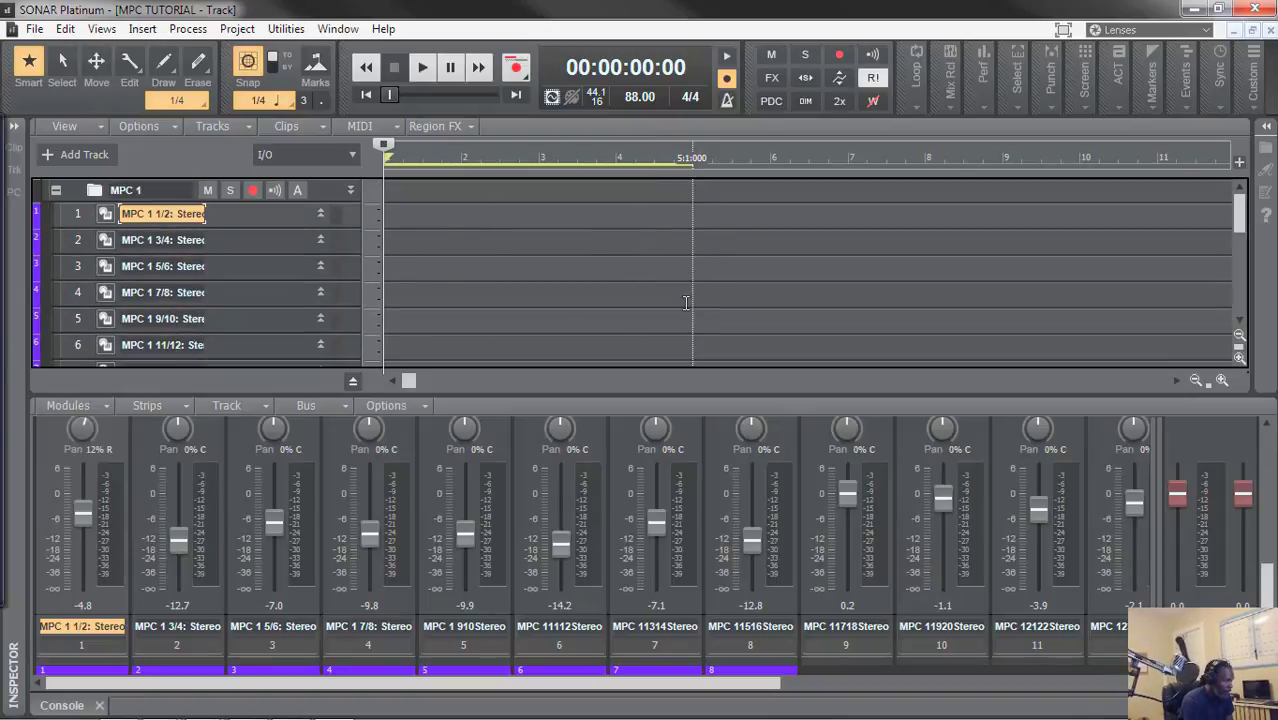
pyautogui.hotkey('shift', 'd')
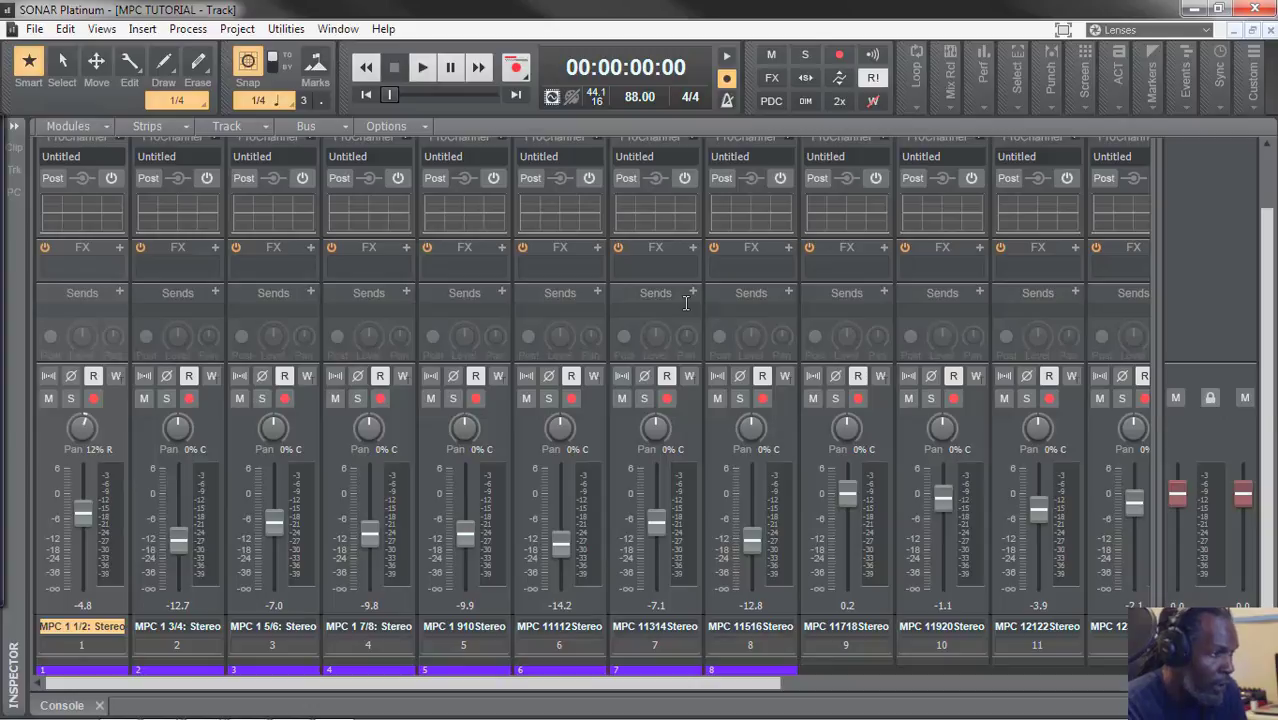
pyautogui.hotkey('alt', '1')
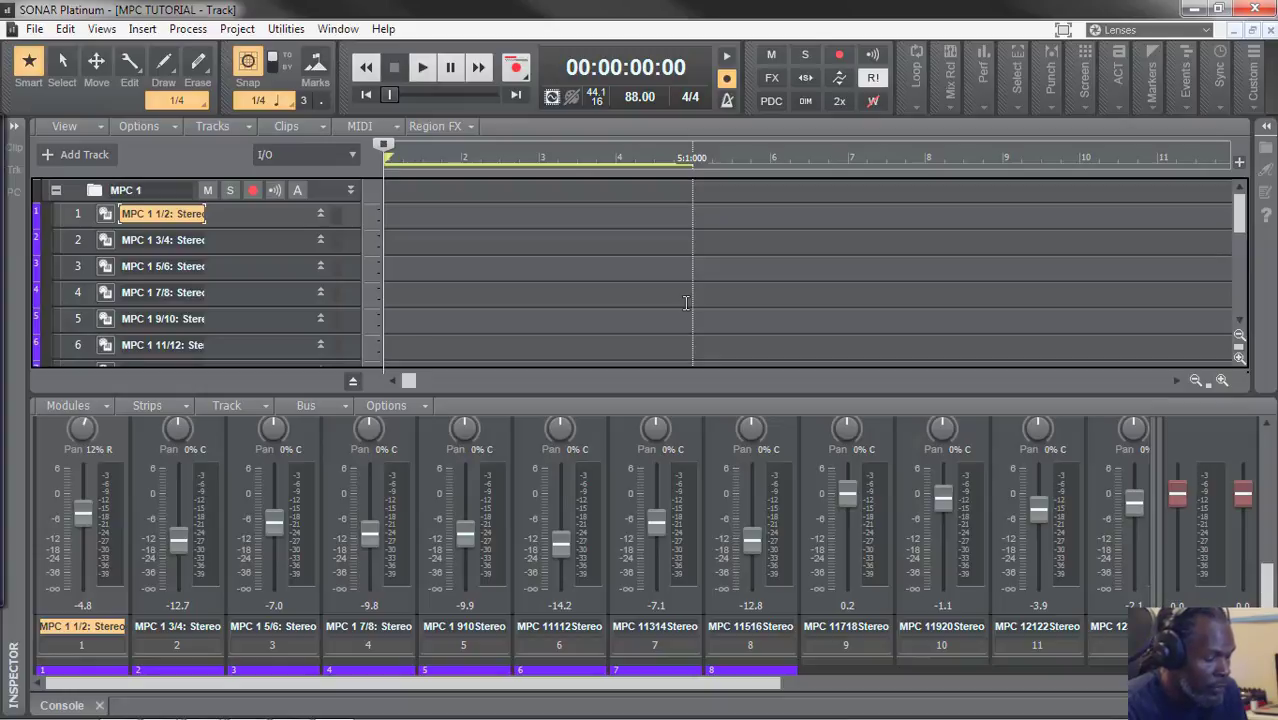
pyautogui.hotkey('alt', '2')
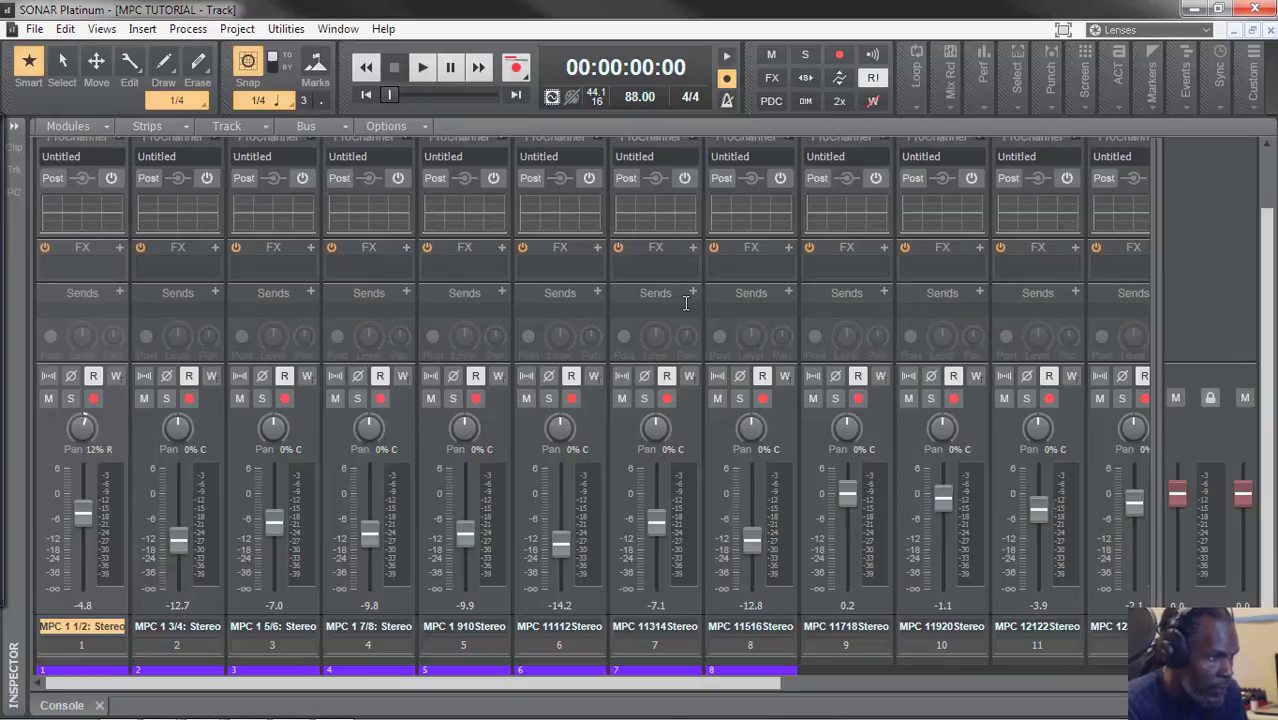
# - Return to the Track view with the browser expanded, and bring back the full-size console
pyautogui.click(1185, 272)
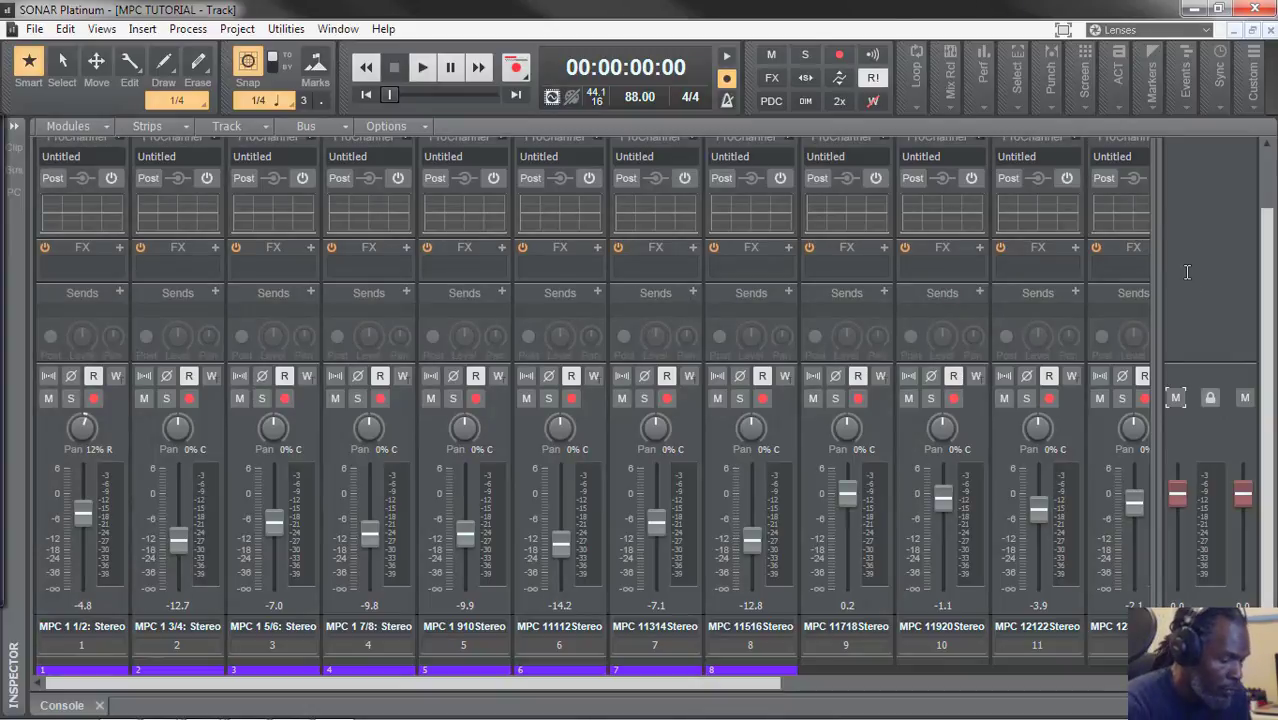
pyautogui.hotkey('alt', '1')
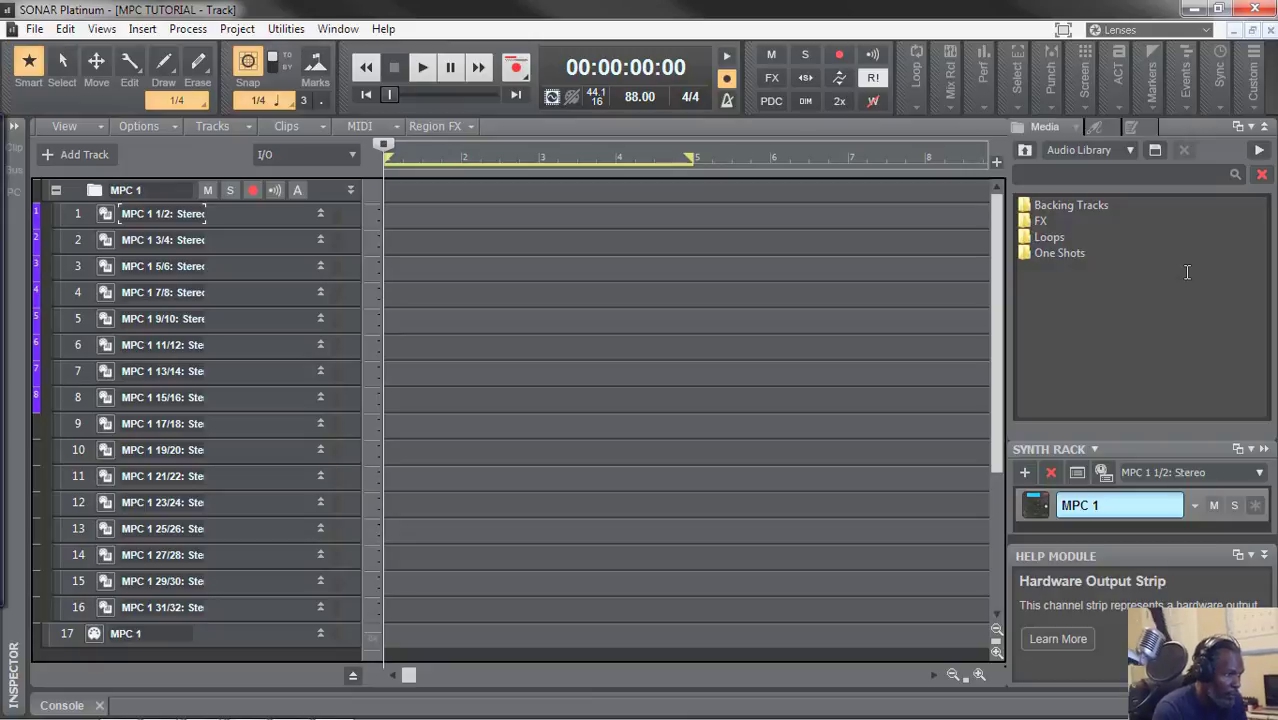
pyautogui.press('b')
pyautogui.press('b')
pyautogui.hotkey('alt', '2')
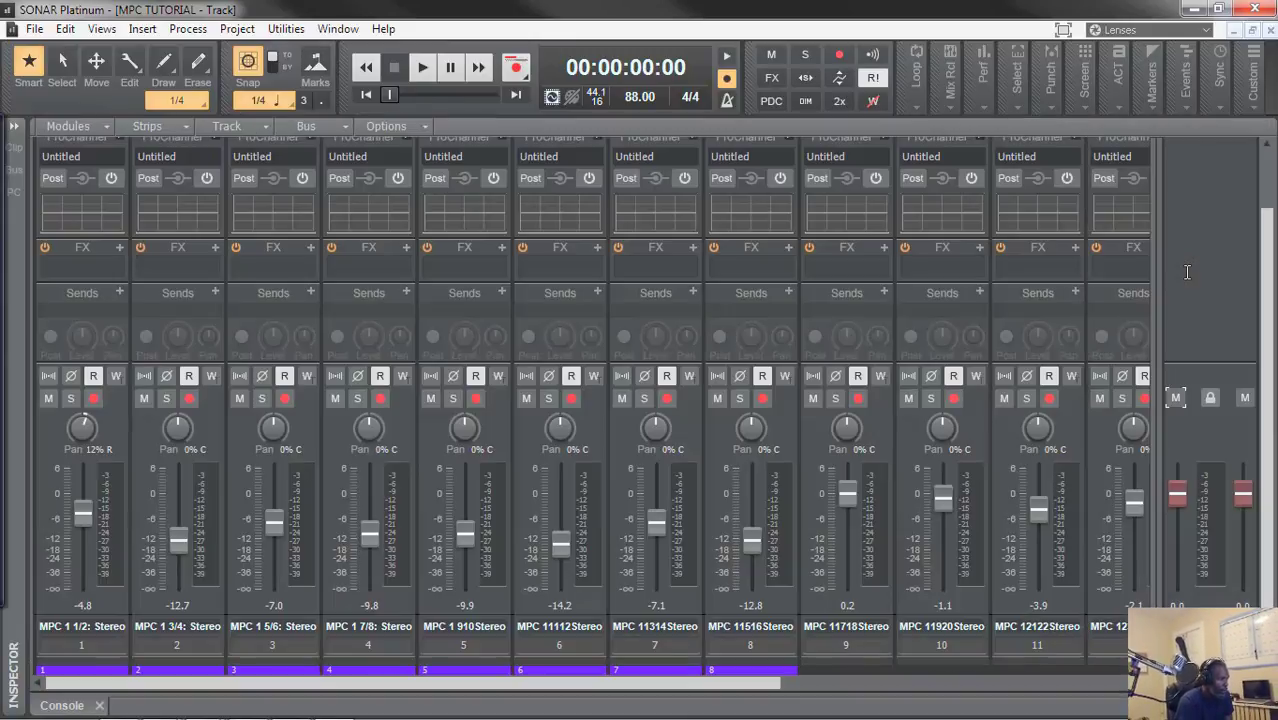
# - Restore and collapse the docked console, and maximize it again to view the strips' Gain and ProChannel modules
pyautogui.hotkey('alt', '1')
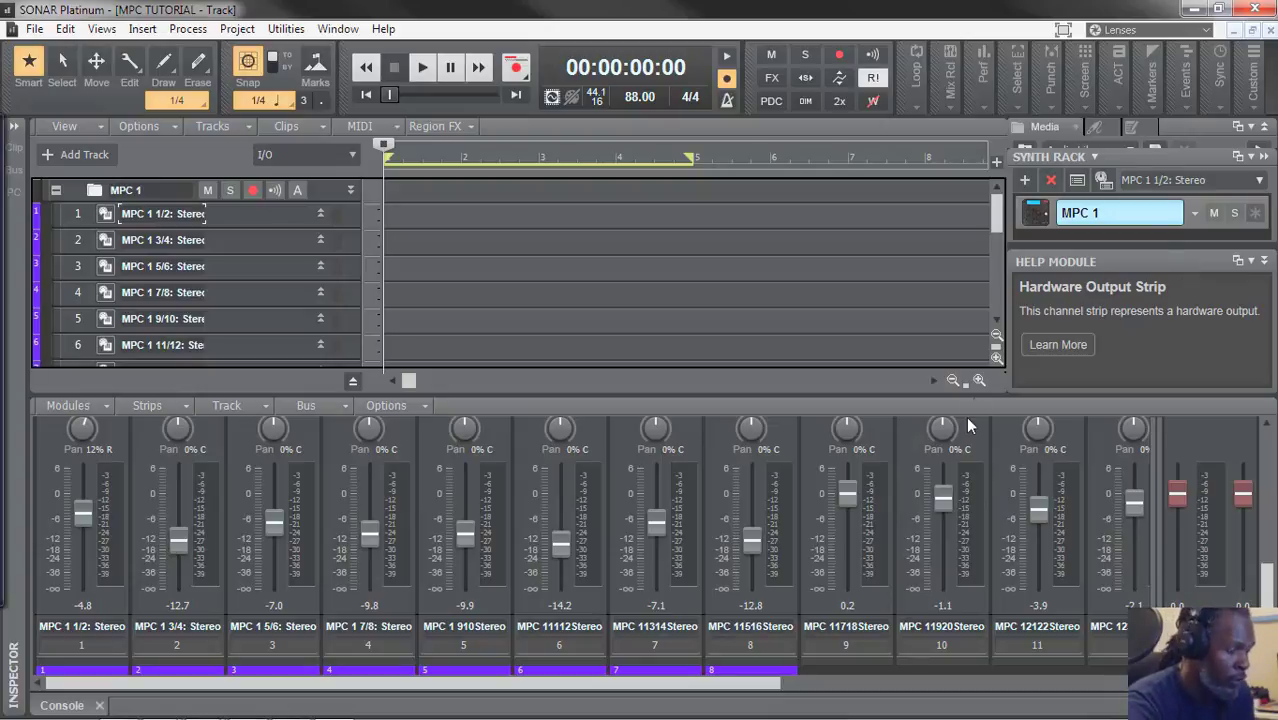
pyautogui.press('d')
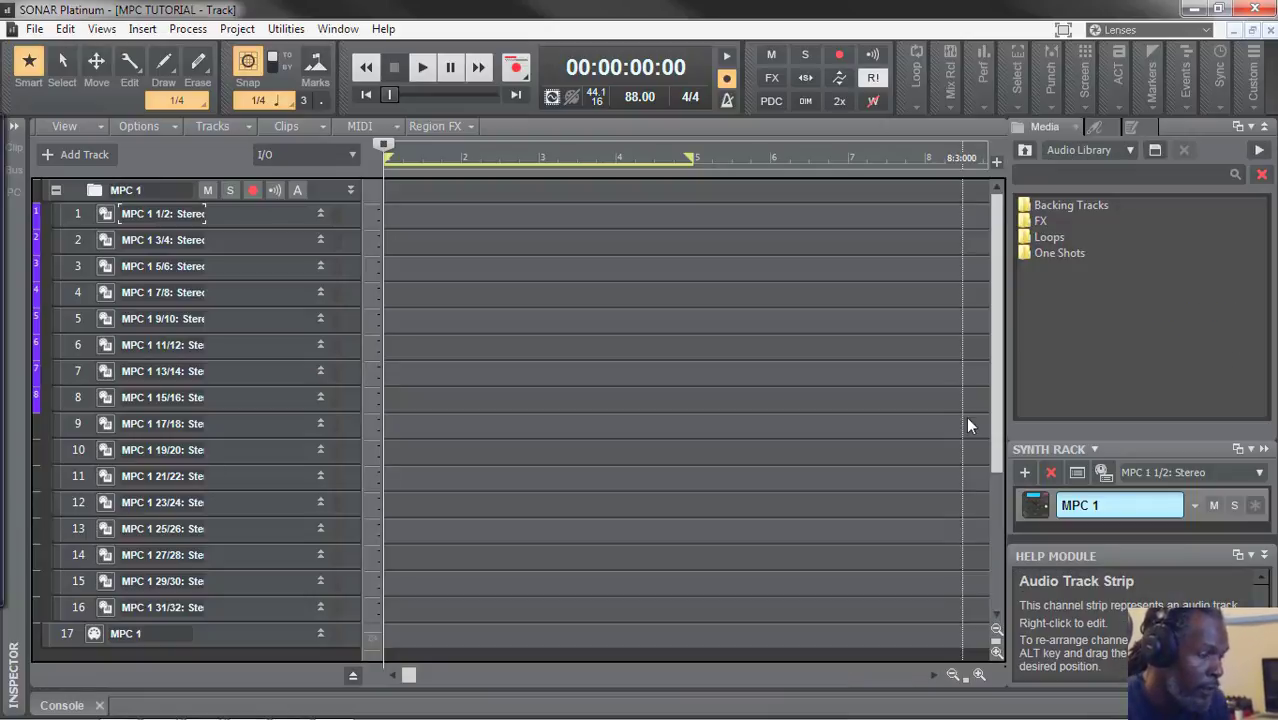
pyautogui.hotkey('ctrl', 'shift', 'd')
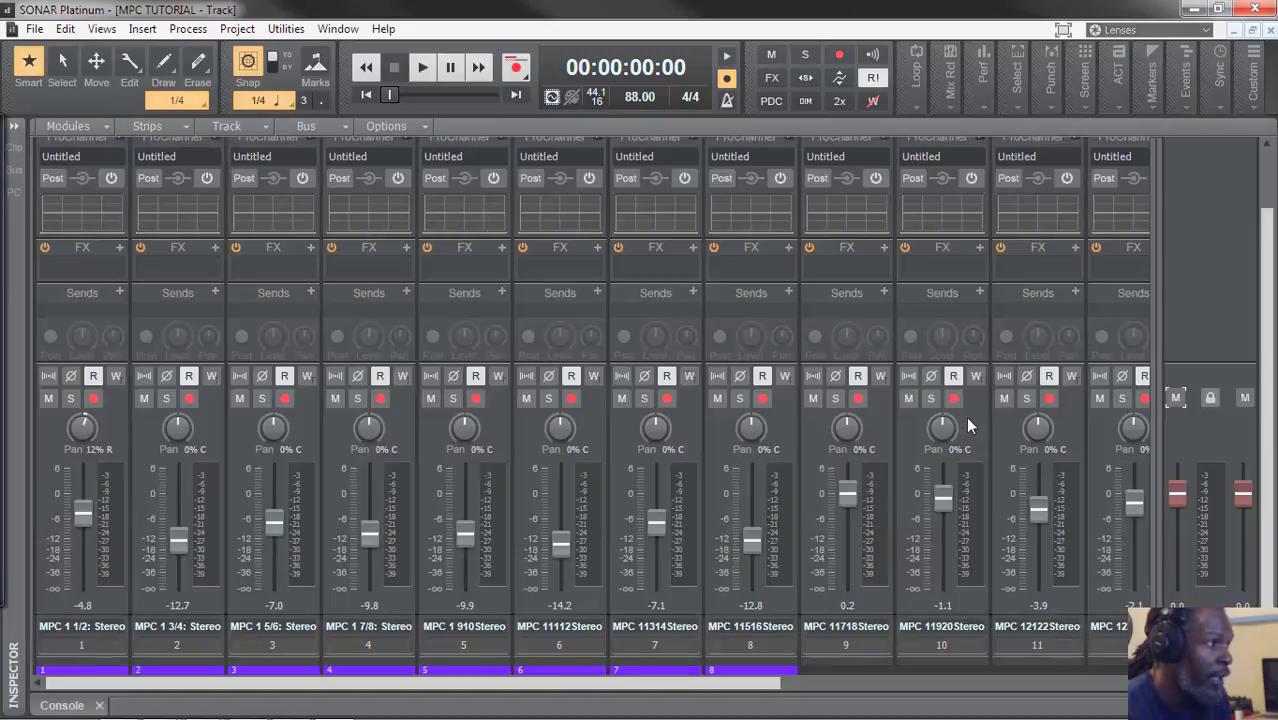
pyautogui.scroll(2, 133, 253)
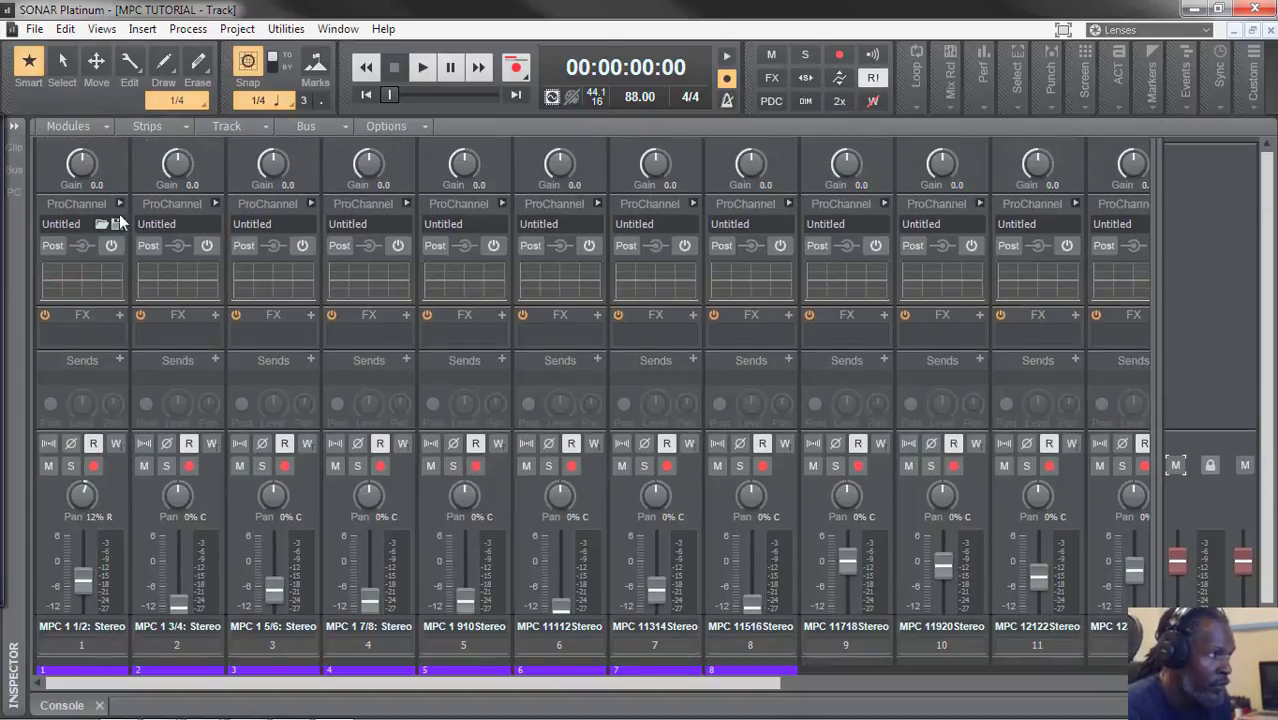
# - Expand the ProChannel of the first console strip to view its EQ, Tube and Console Emulator modules, and collapse it again
pyautogui.click(119, 203)
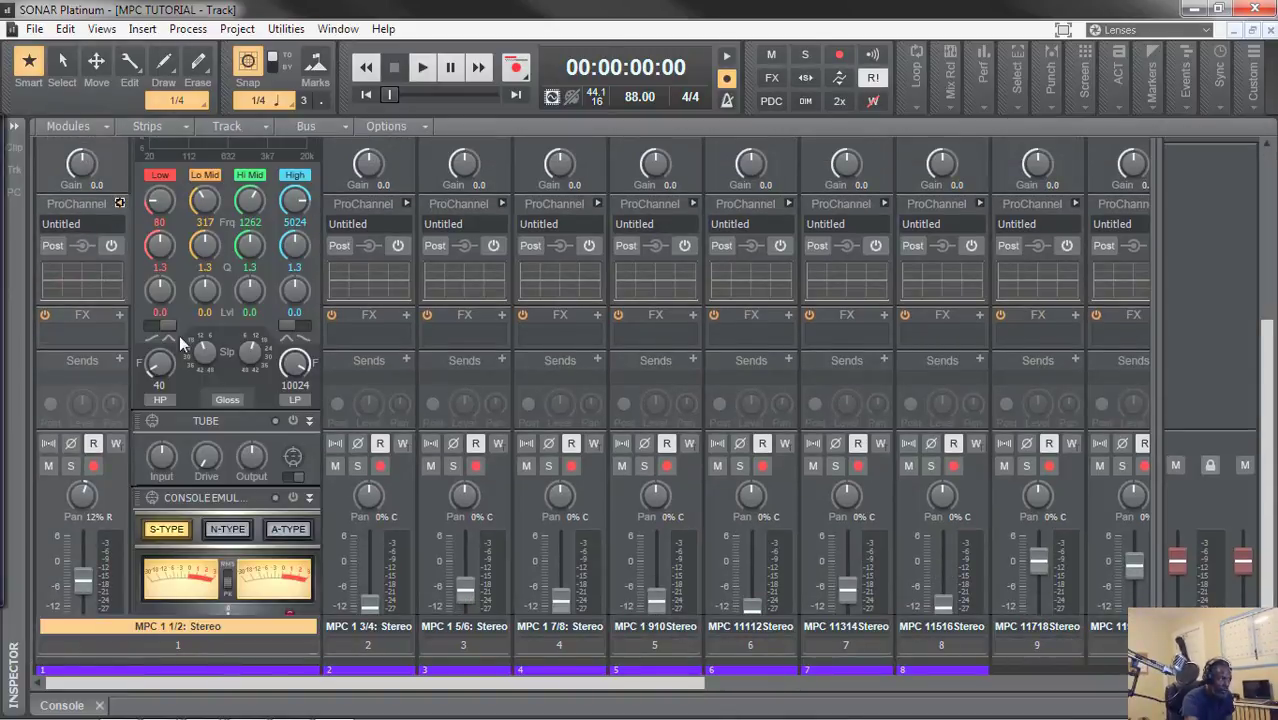
pyautogui.click(119, 203)
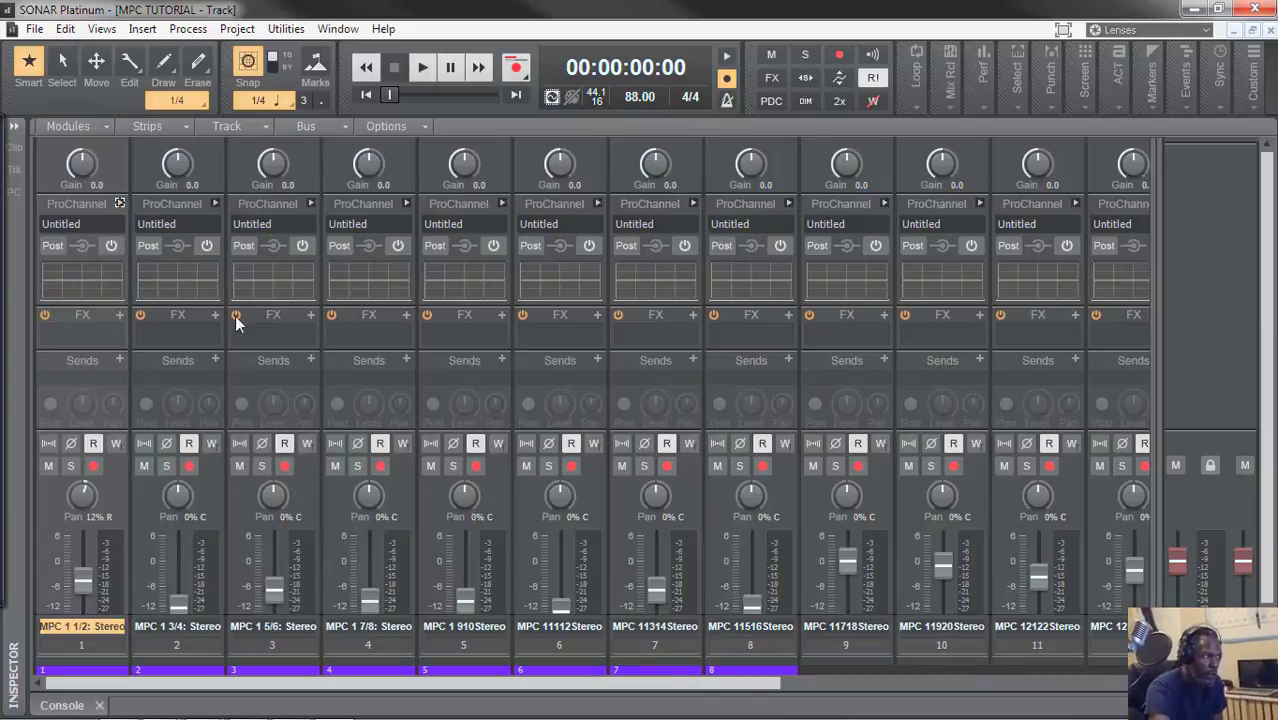
# - Pan the track 6 strip to 40% right in the console
pyautogui.scroll(-1, 110, 514)
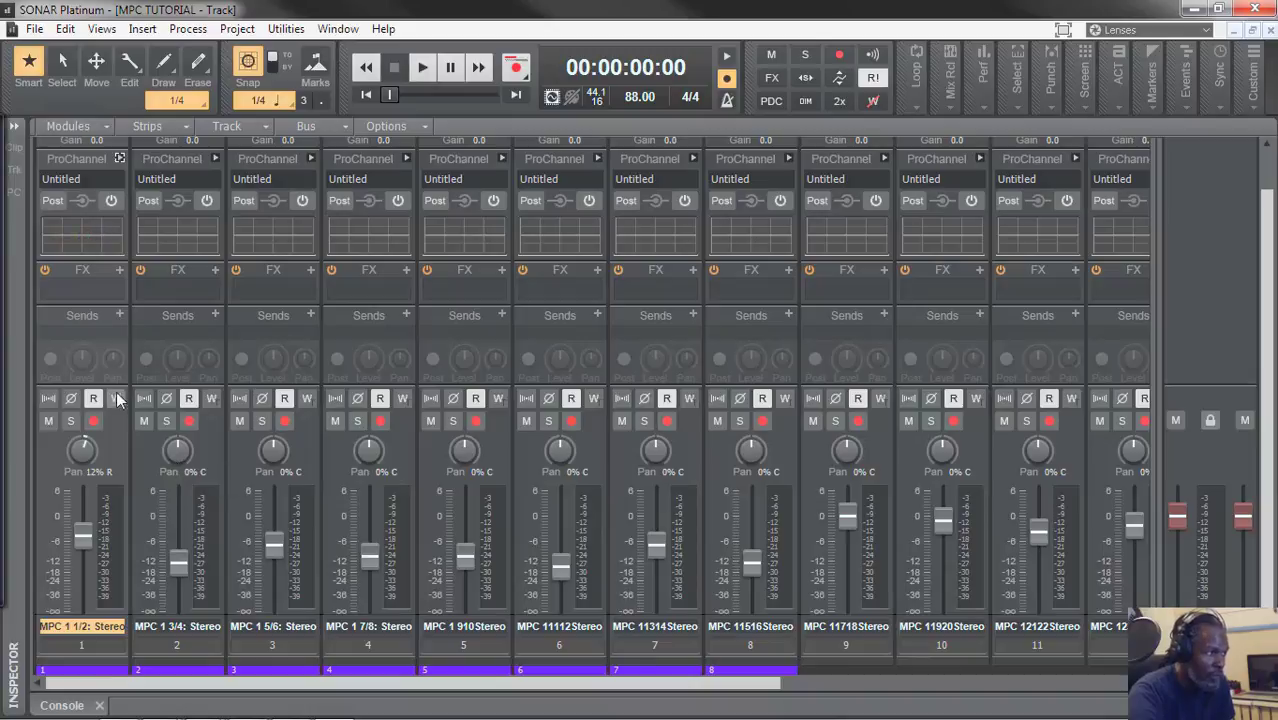
pyautogui.scroll(-1, 117, 400)
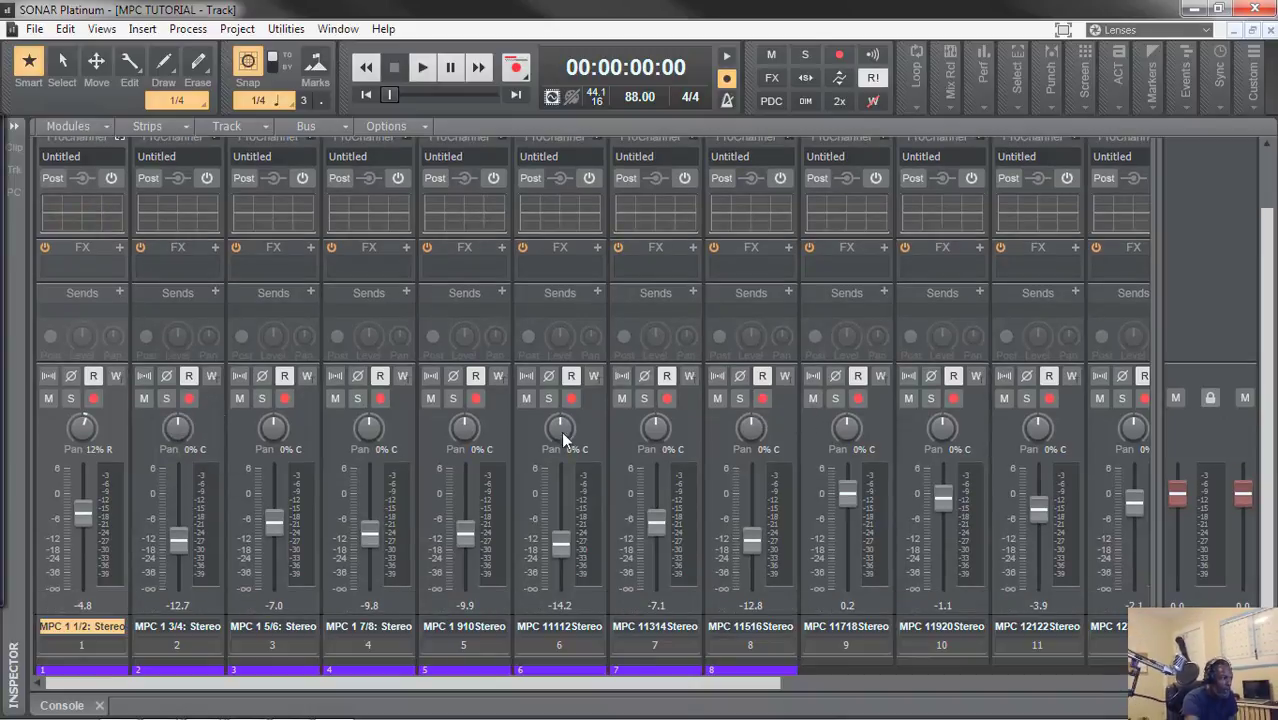
pyautogui.moveTo(561, 431); pyautogui.dragTo(659, 478)
pyautogui.moveTo(836, 716)
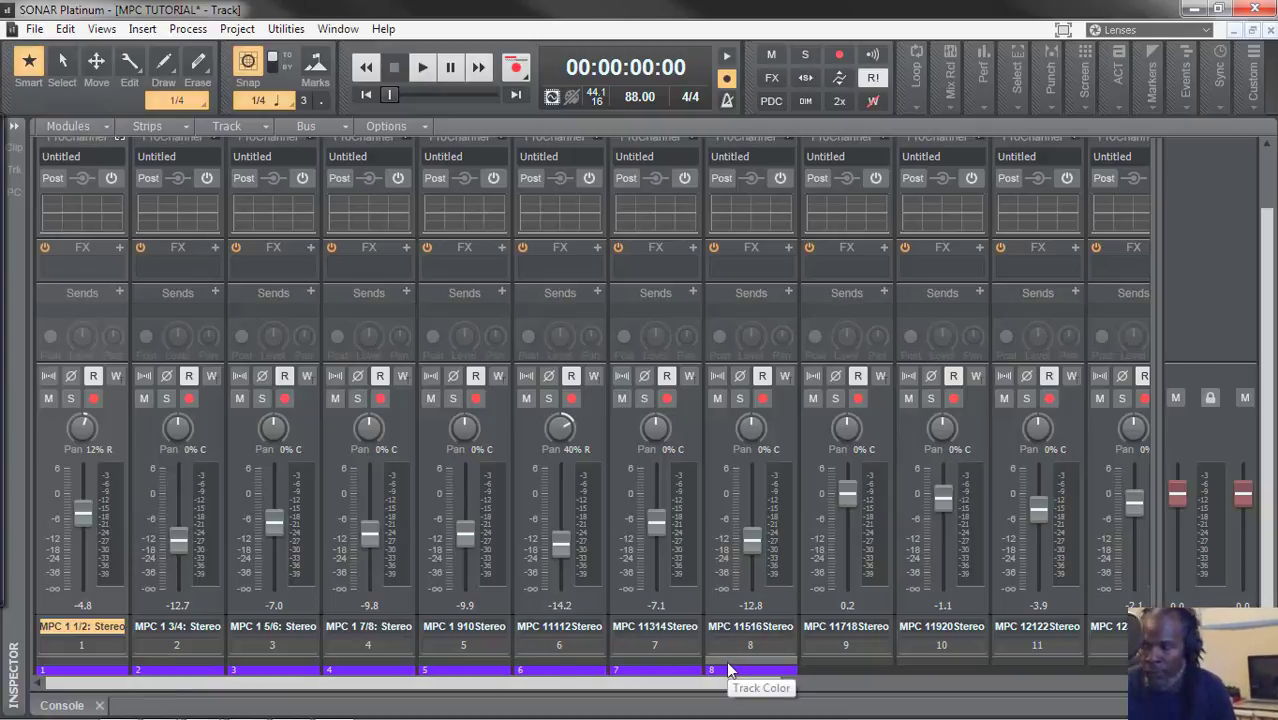
pyautogui.scroll(1, 728, 670)
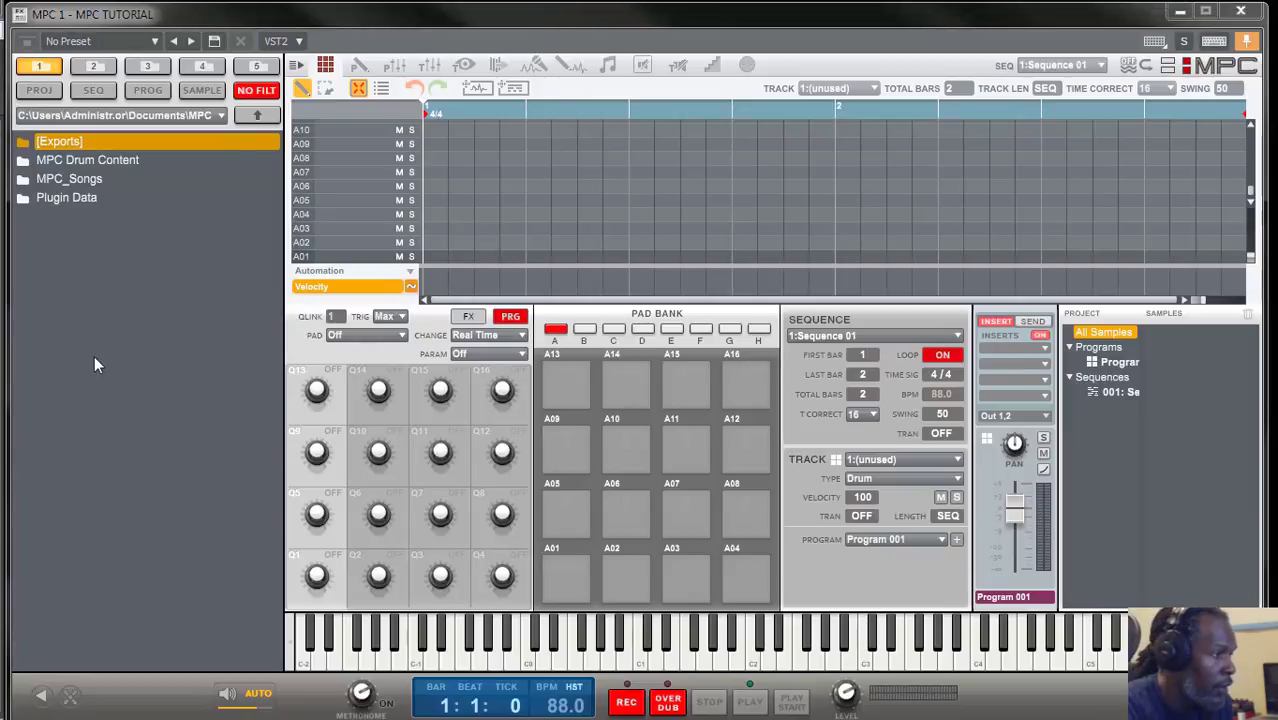
# - Load the project file Flip It 5.xpj from the MPC_Songs/FLIP_IT_05 folder in the MPC plug-in's file browser
pyautogui.doubleClick(96, 180)
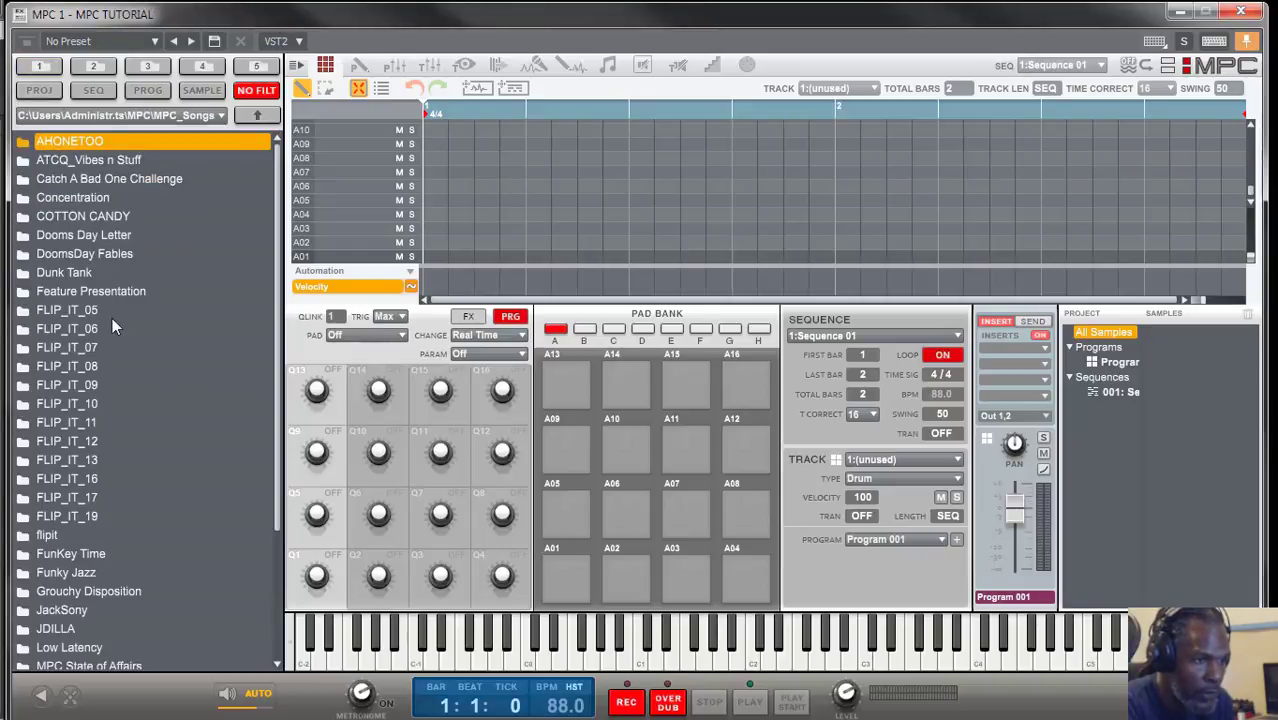
pyautogui.doubleClick(87, 311)
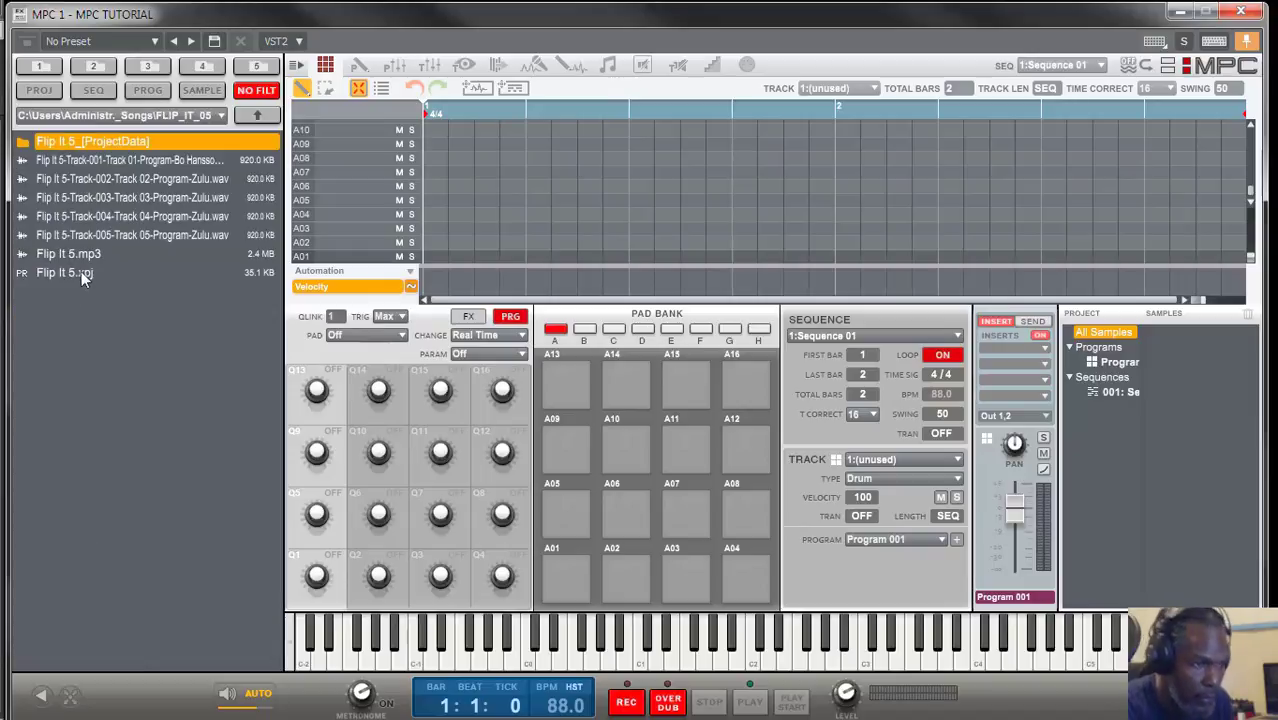
pyautogui.doubleClick(78, 275)
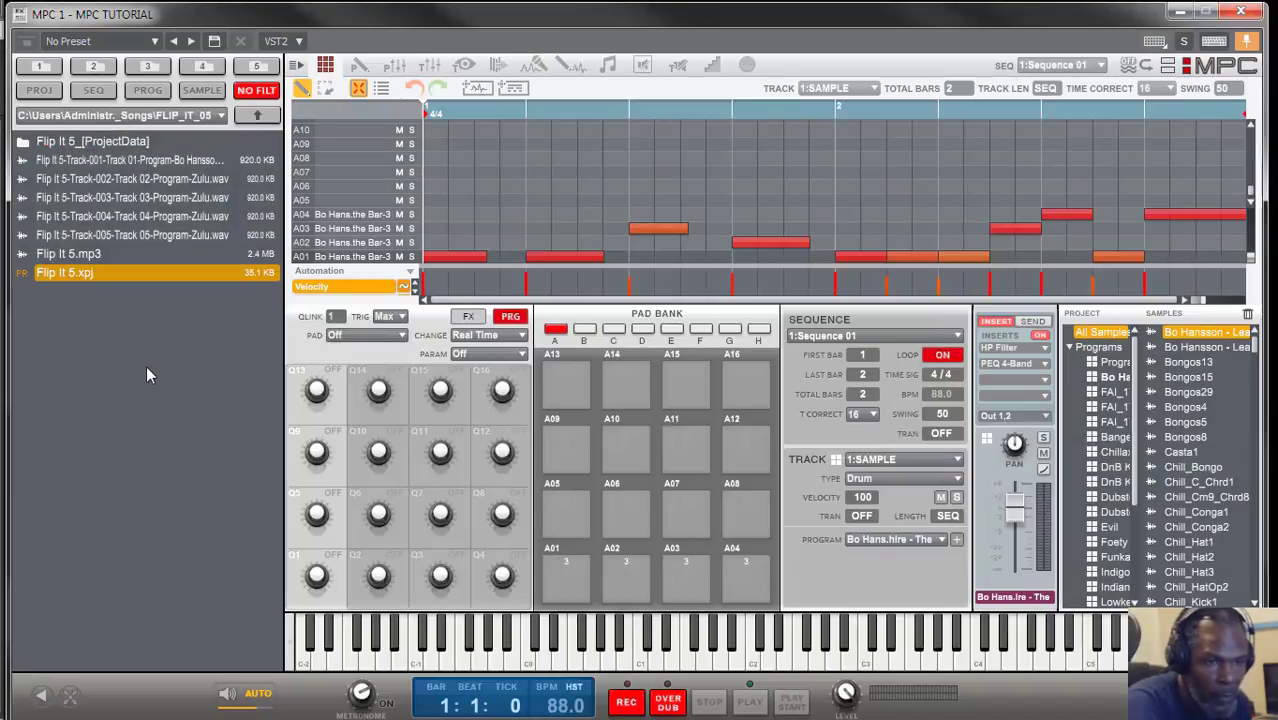
# - View the MPC project's sequence list and move the MPC window off the main screen to uncover the console
pyautogui.click(1101, 66)
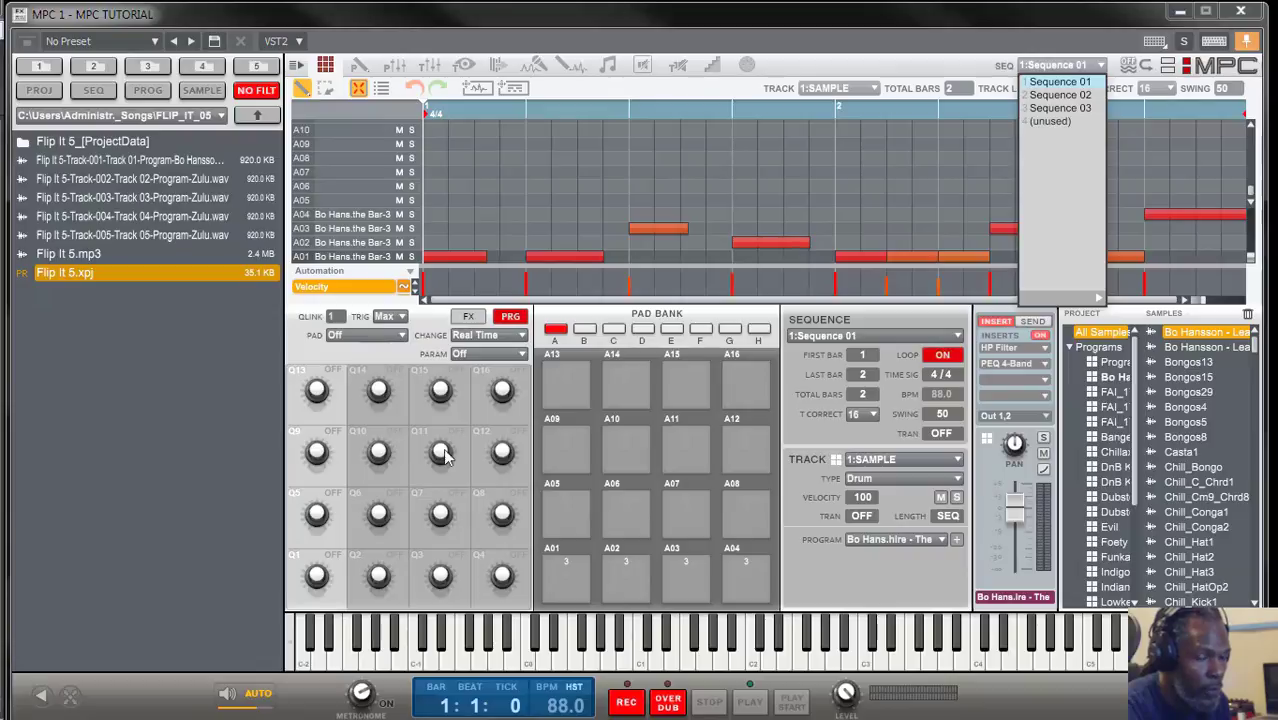
pyautogui.click(1097, 712)
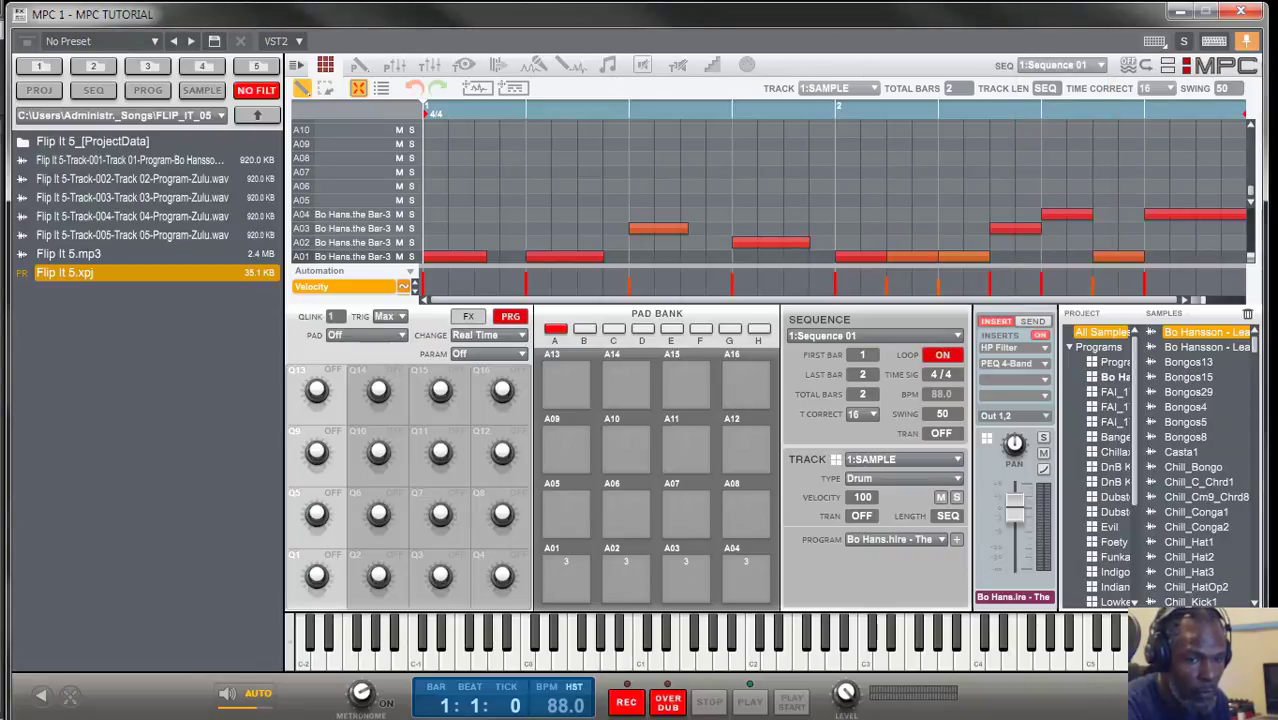
pyautogui.moveTo(150, 14); pyautogui.dragTo(1210, 14)
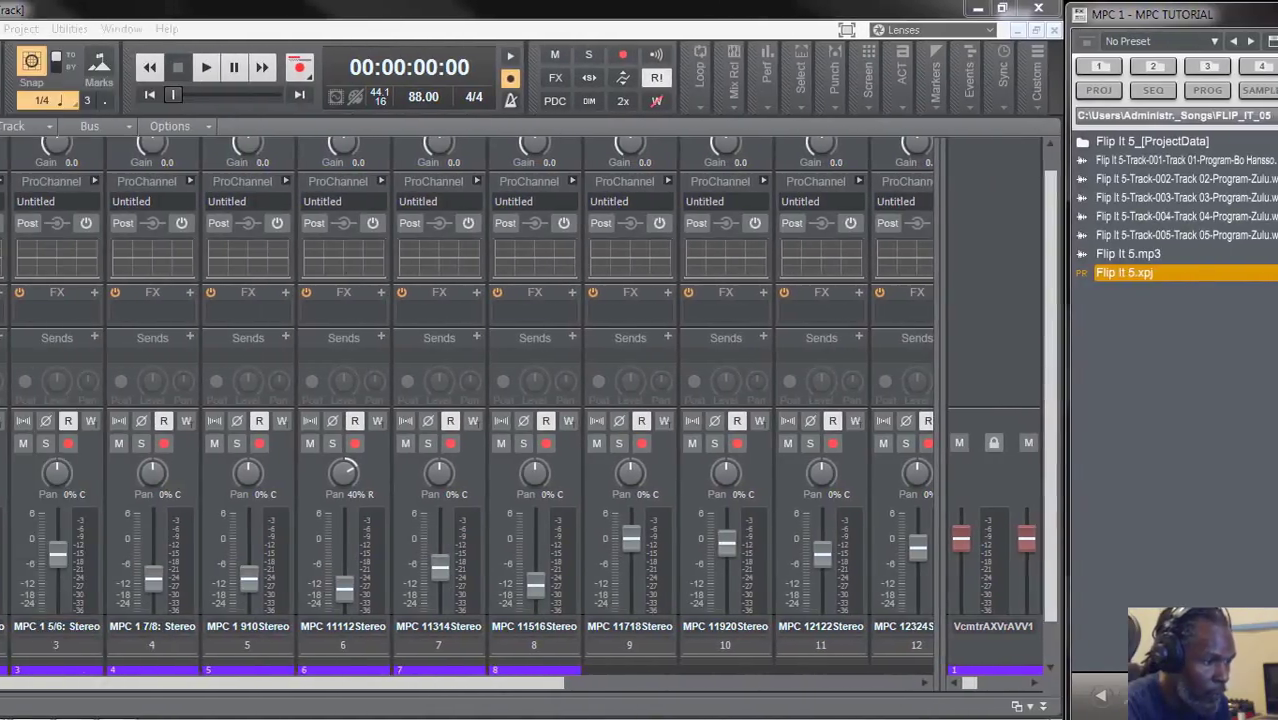
pyautogui.press('super+Up')
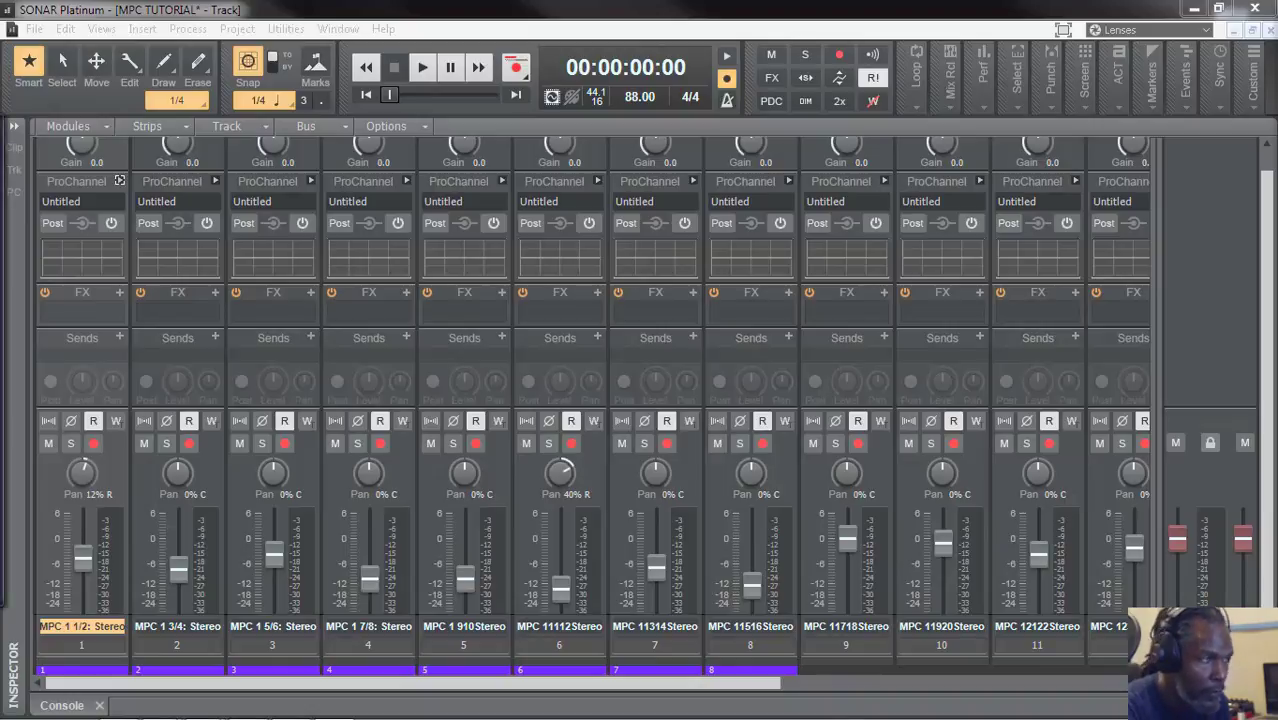
# - Set the project tempo to 87 BPM, play the project briefly and stop it
pyautogui.doubleClick(634, 99)
pyautogui.write('87')
pyautogui.press('Return')
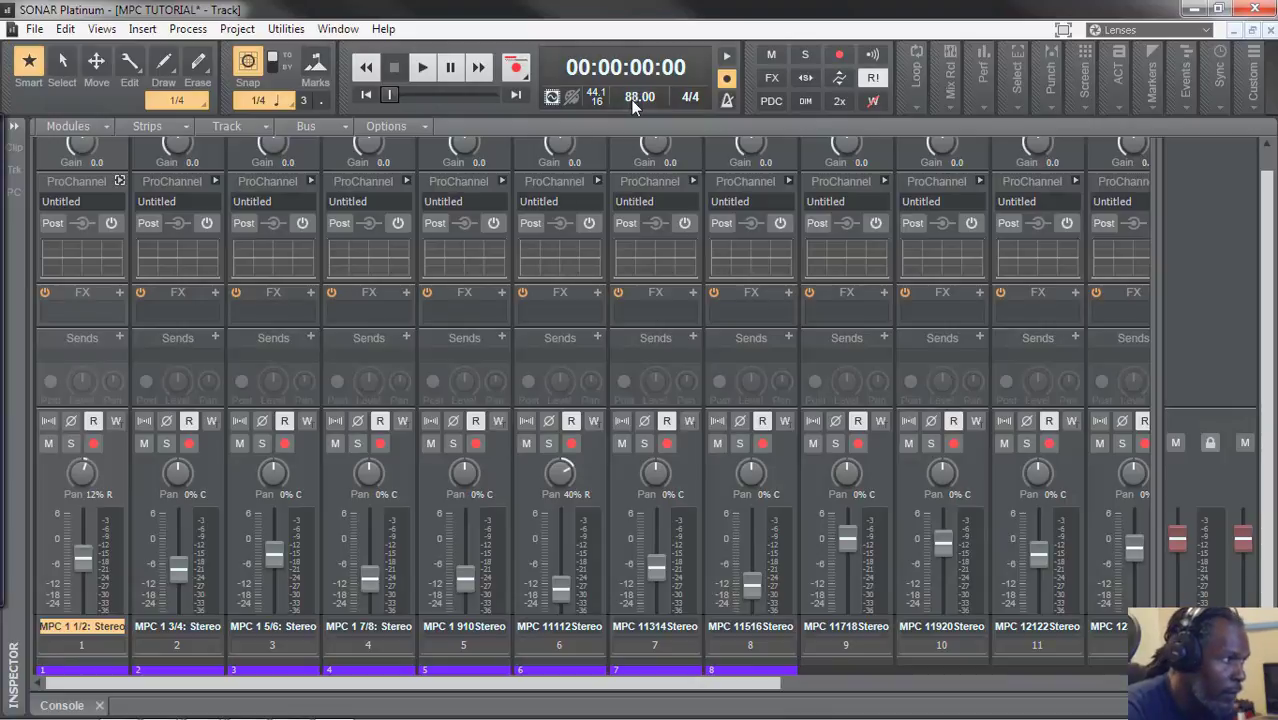
pyautogui.click(423, 69)
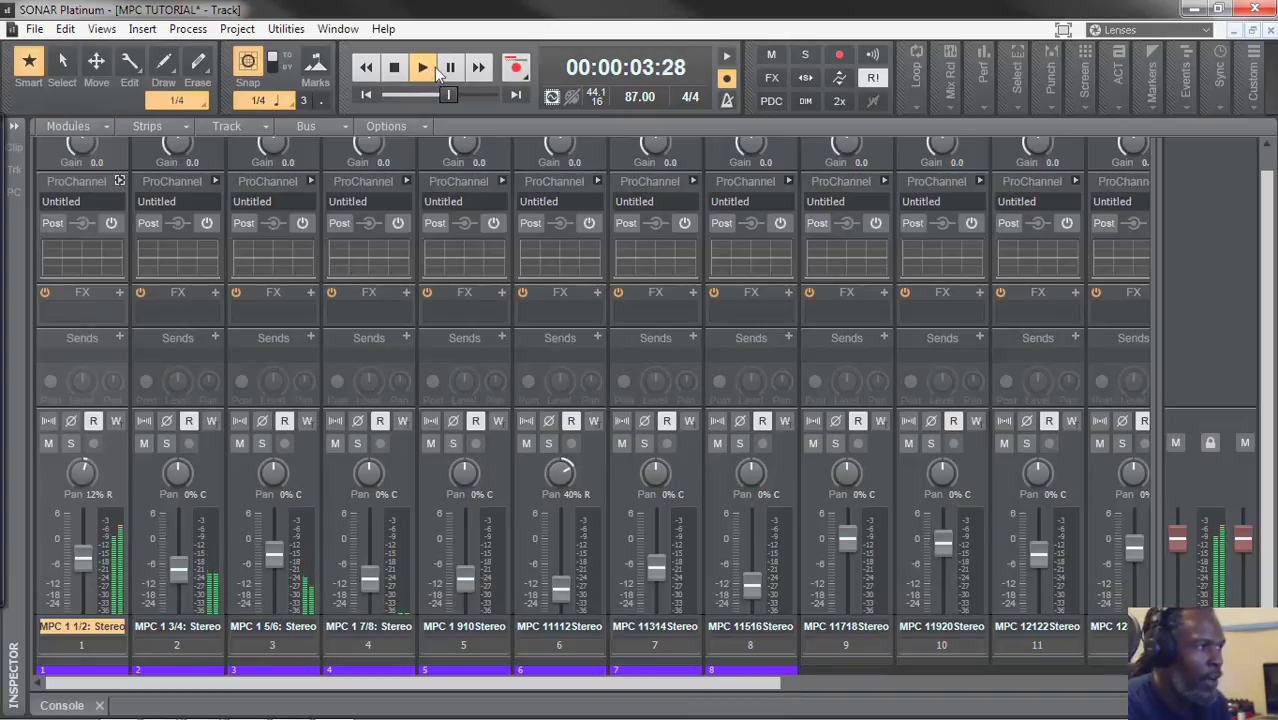
pyautogui.click(395, 69)
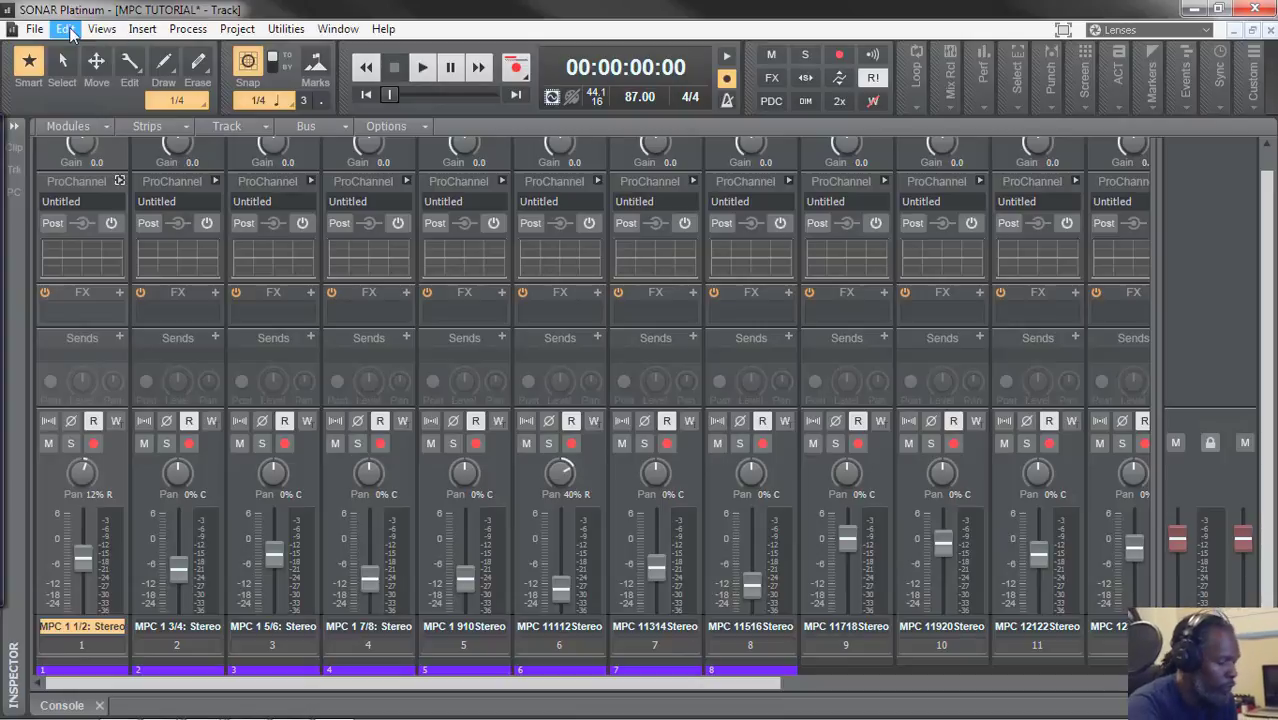
# - Open the audio device preferences and disable the four Voicemeeter AUX Virtual ASIO input drivers
pyautogui.press('p')
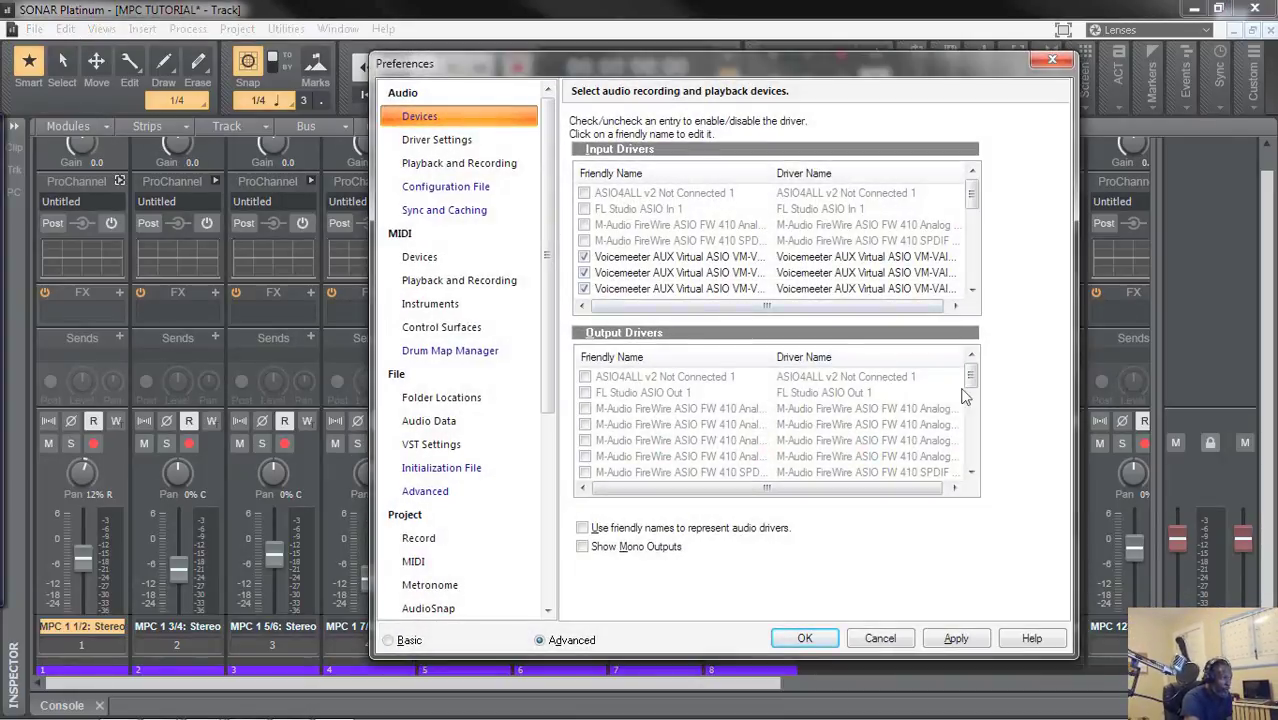
pyautogui.moveTo(970, 372)
pyautogui.mouseDown()
pyautogui.moveTo(972, 450)
pyautogui.moveTo(971, 394)
pyautogui.mouseUp()
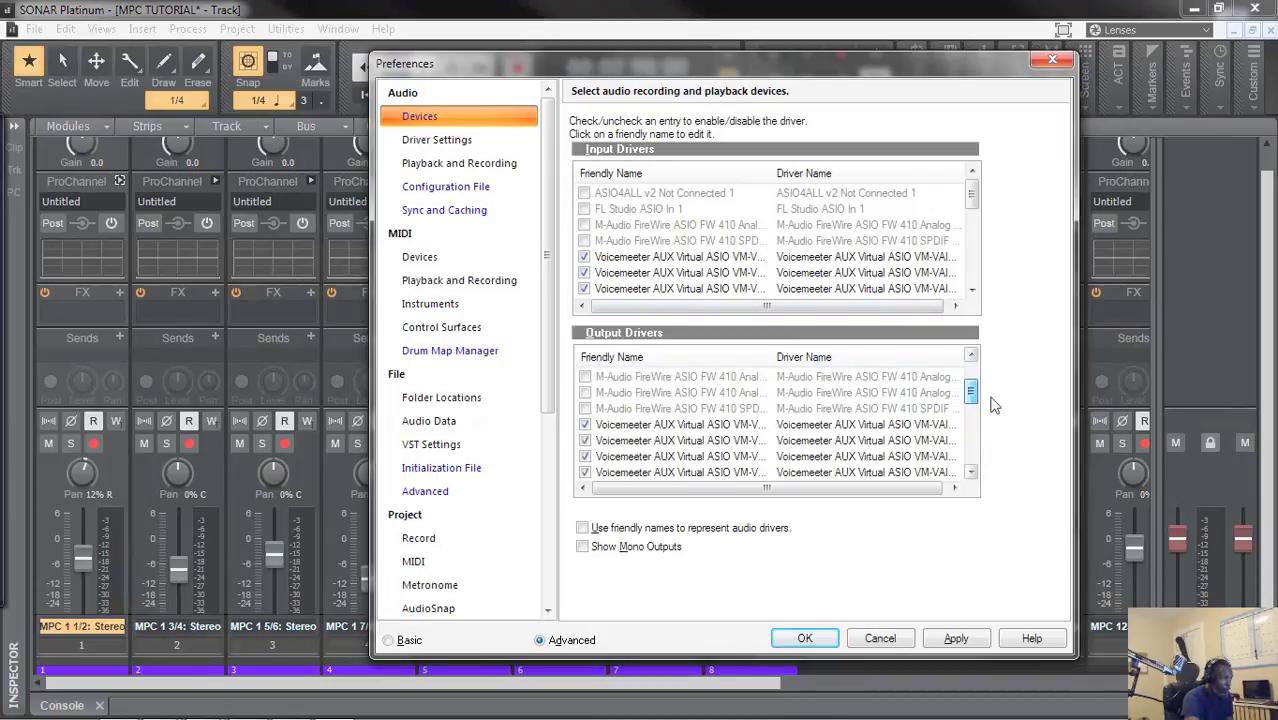
pyautogui.scroll(-1, 740, 450)
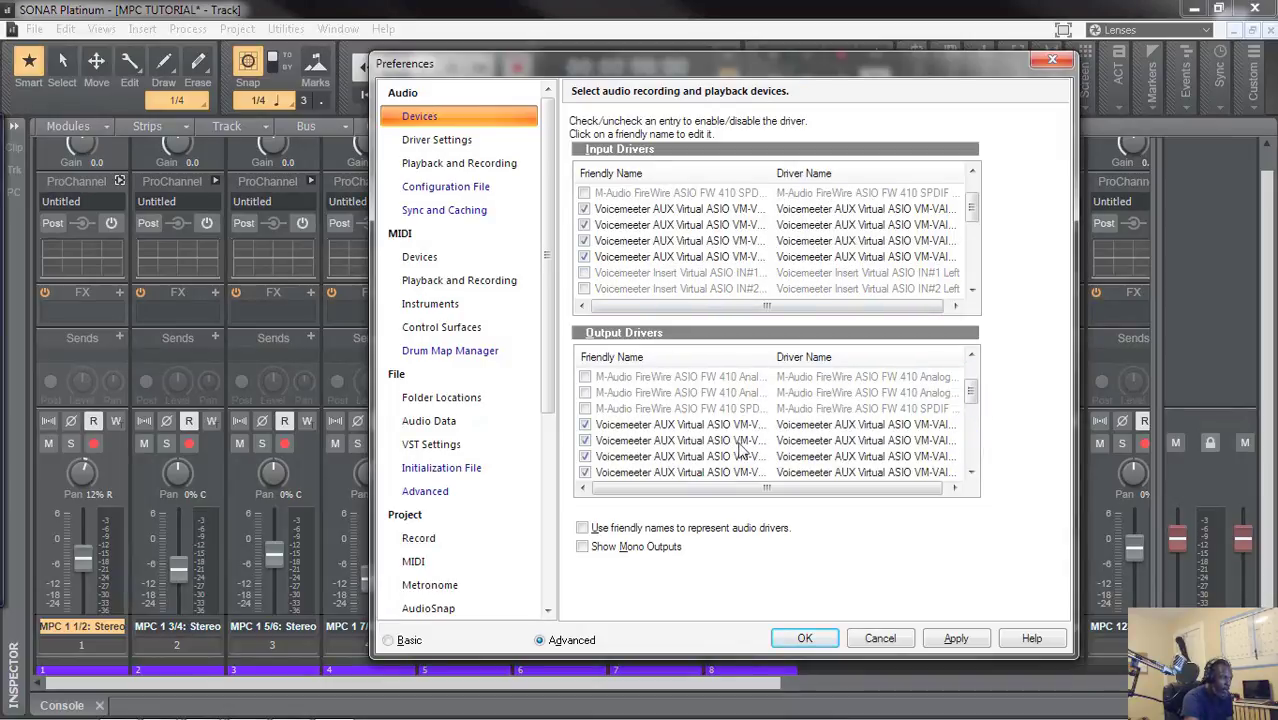
pyautogui.scroll(-1, 740, 450)
pyautogui.scroll(1, 740, 450)
pyautogui.scroll(1, 740, 450)
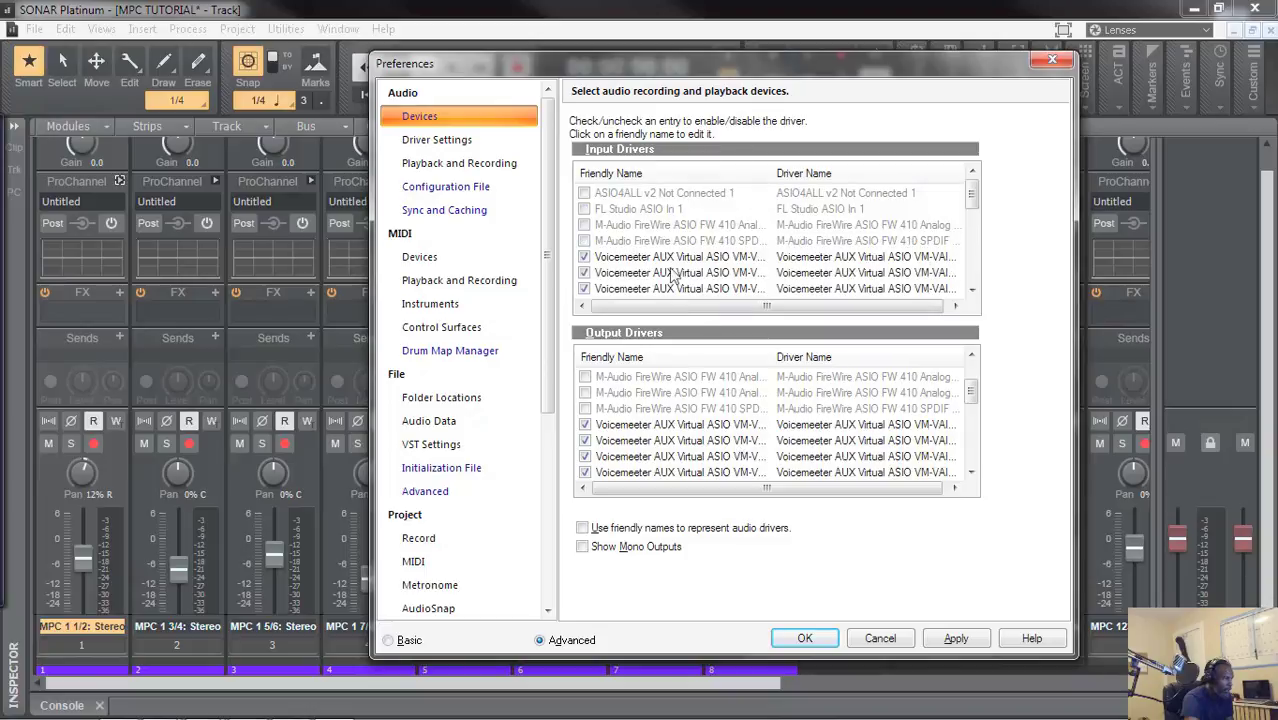
pyautogui.scroll(-1, 672, 276)
pyautogui.click(584, 257)
pyautogui.click(584, 241)
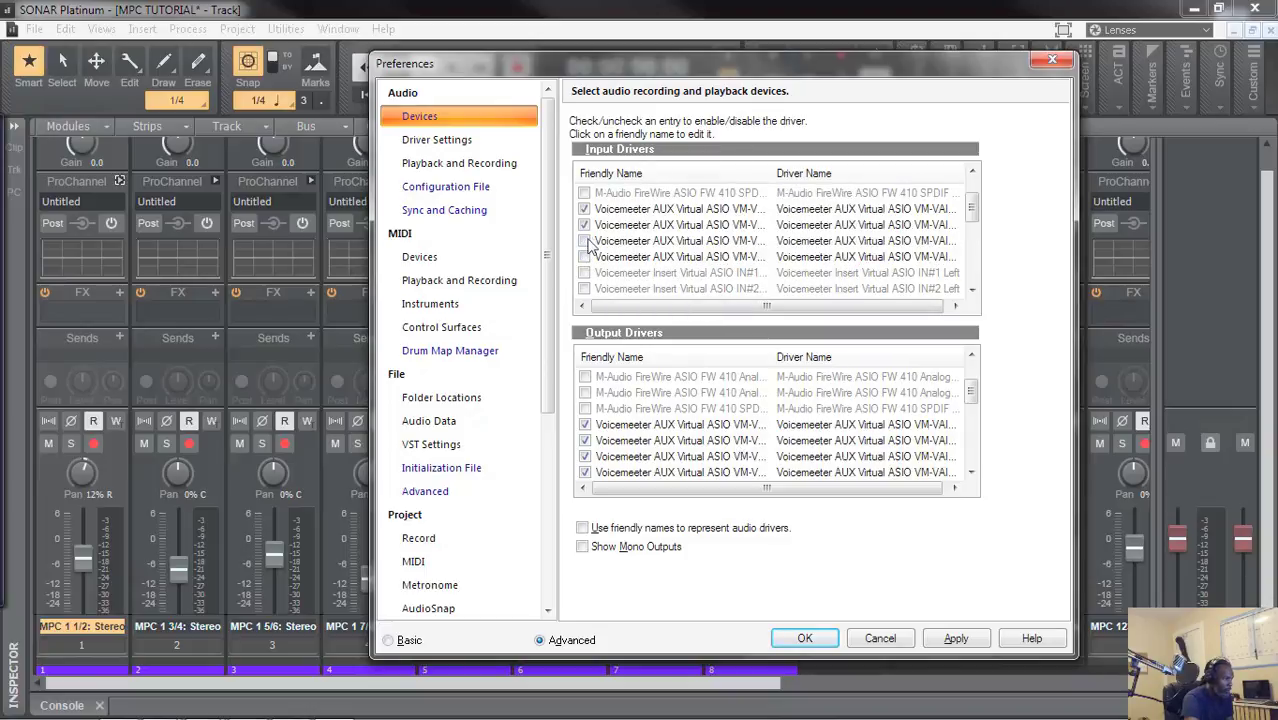
pyautogui.click(584, 224)
pyautogui.click(584, 208)
pyautogui.scroll(1, 603, 256)
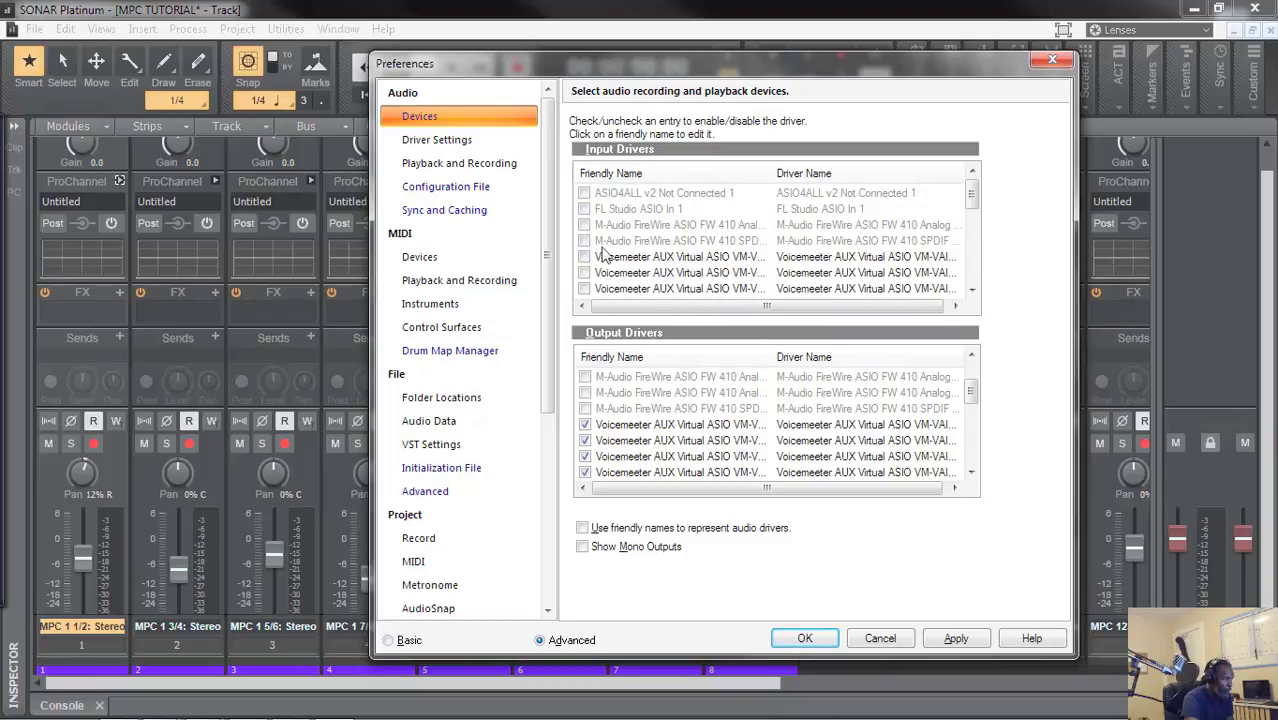
# - Disable the four enabled Voicemeeter AUX Virtual ASIO output drivers
pyautogui.scroll(-4, 605, 254)
pyautogui.scroll(3, 605, 250)
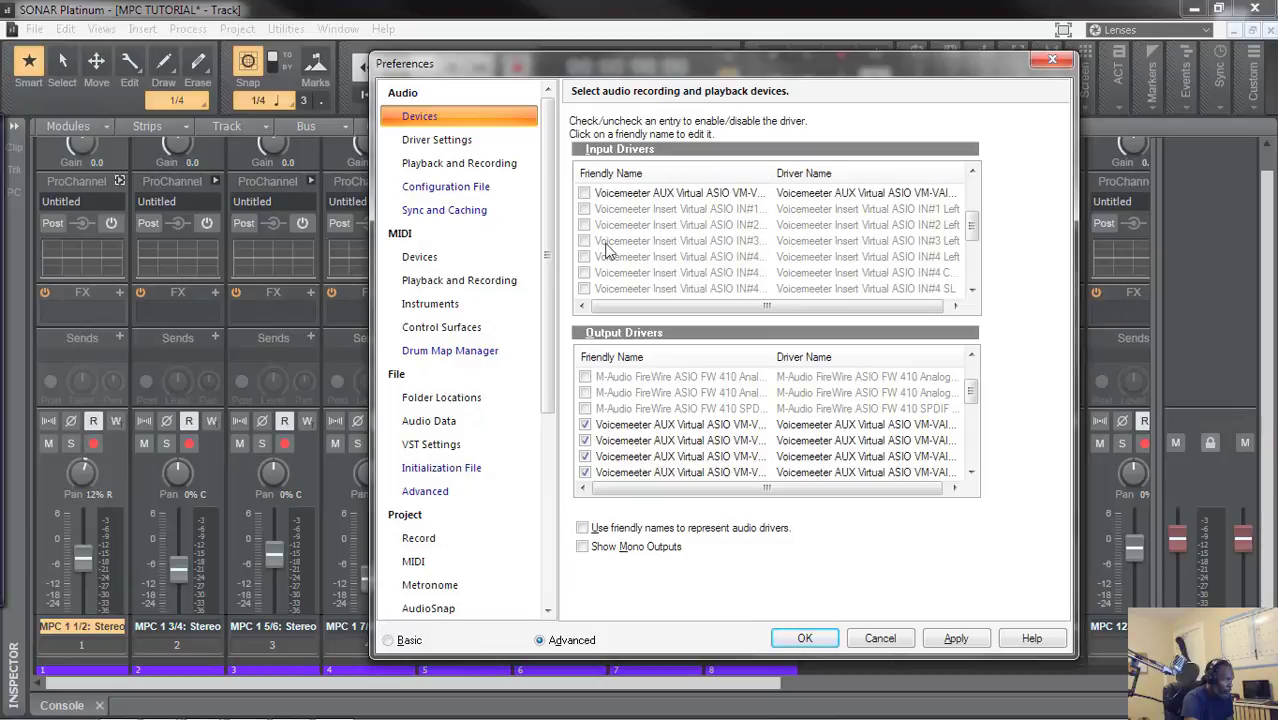
pyautogui.scroll(-3, 605, 250)
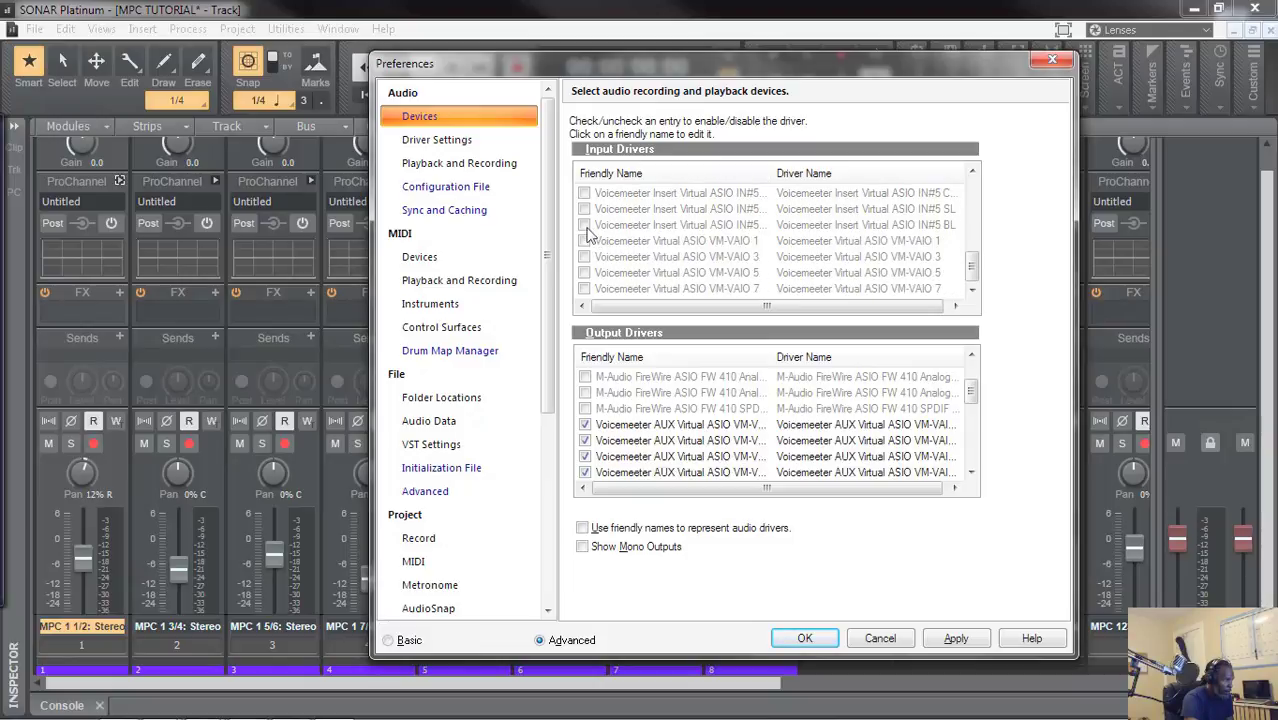
pyautogui.click(585, 424)
pyautogui.click(585, 440)
pyautogui.click(585, 456)
pyautogui.click(585, 472)
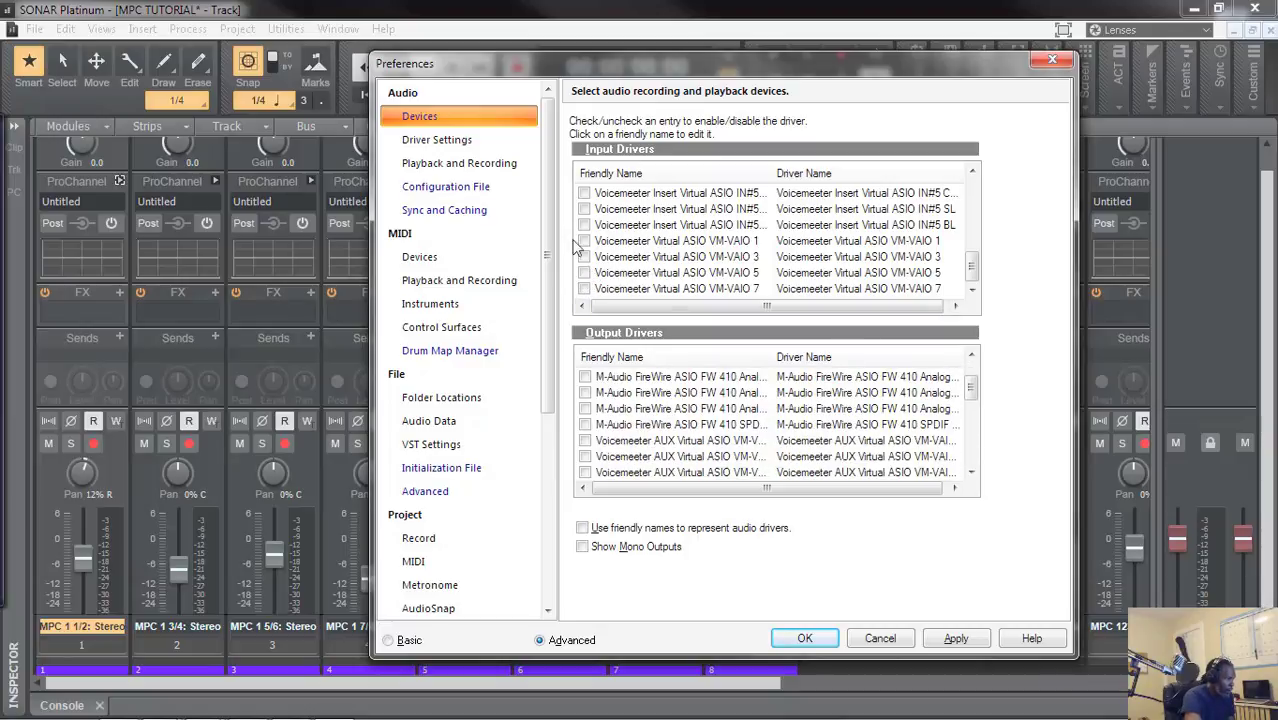
# - Enable the input drivers Voicemeeter Virtual ASIO VM-VAIO 1, 3, 5 and 7
pyautogui.click(584, 241)
pyautogui.click(584, 257)
pyautogui.click(584, 273)
pyautogui.click(584, 289)
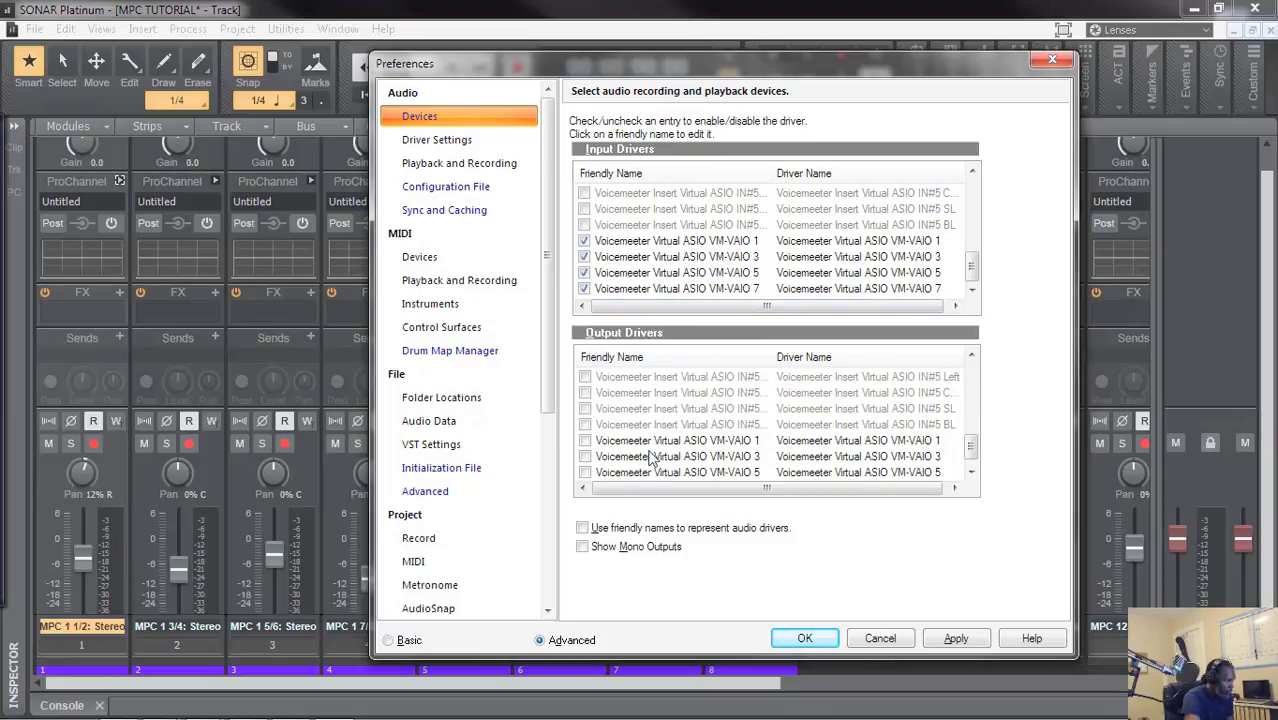
# - Enable the output drivers Voicemeeter Virtual ASIO VM-VAIO 1, 3 and 5, and apply the device changes
pyautogui.click(585, 441)
pyautogui.click(585, 457)
pyautogui.click(585, 473)
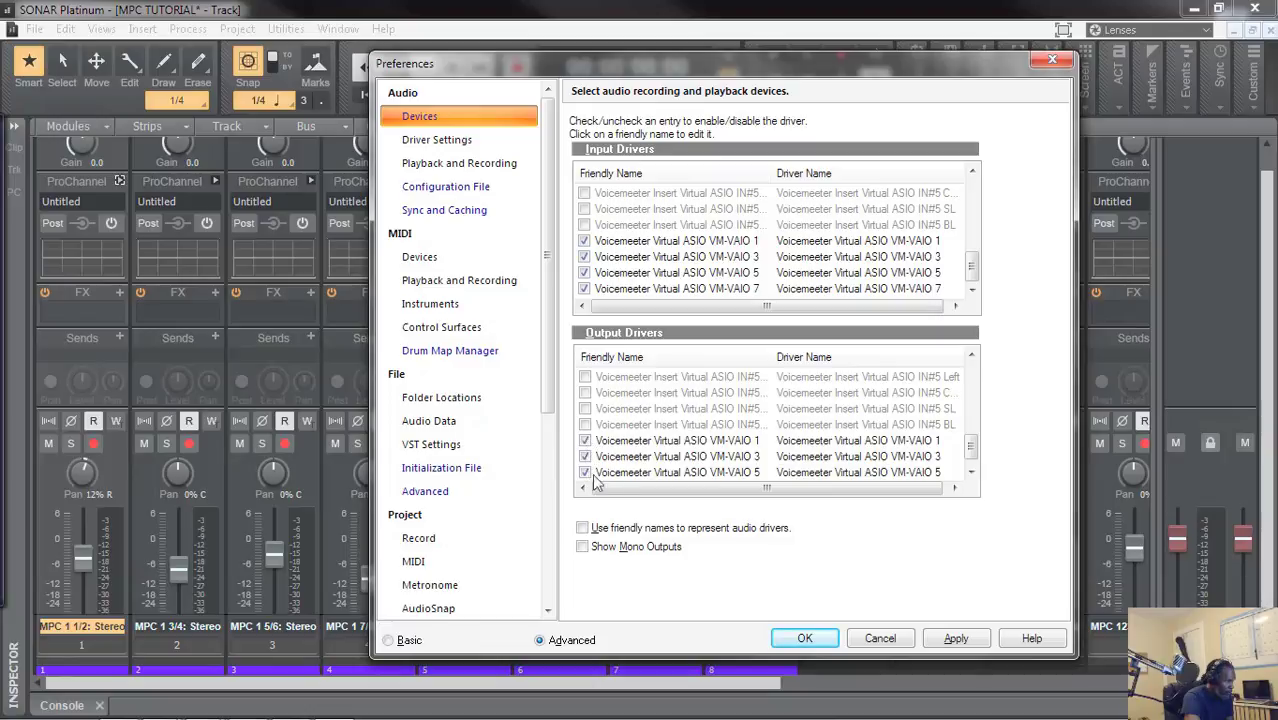
pyautogui.click(956, 638)
pyautogui.click(815, 642)
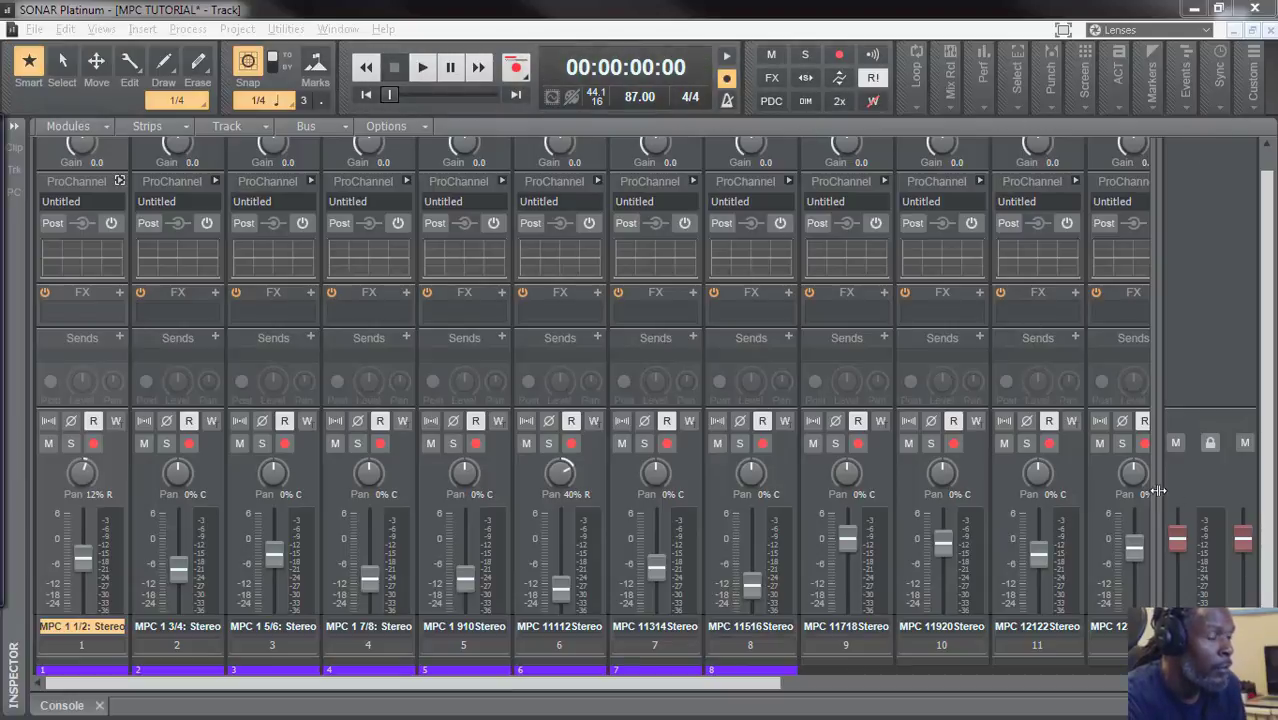
# - Play the project from the start and audition track 4 and track 2 in turn by briefly soloing each
pyautogui.click(422, 67)
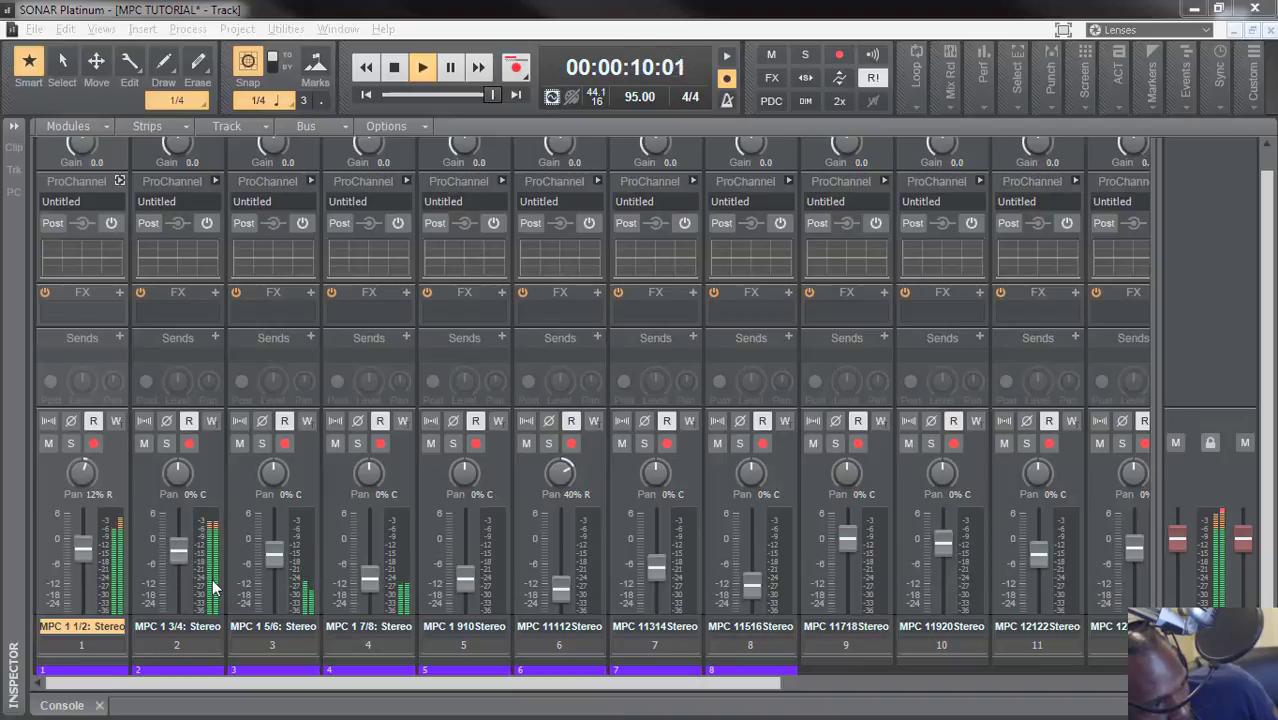
pyautogui.press('w')
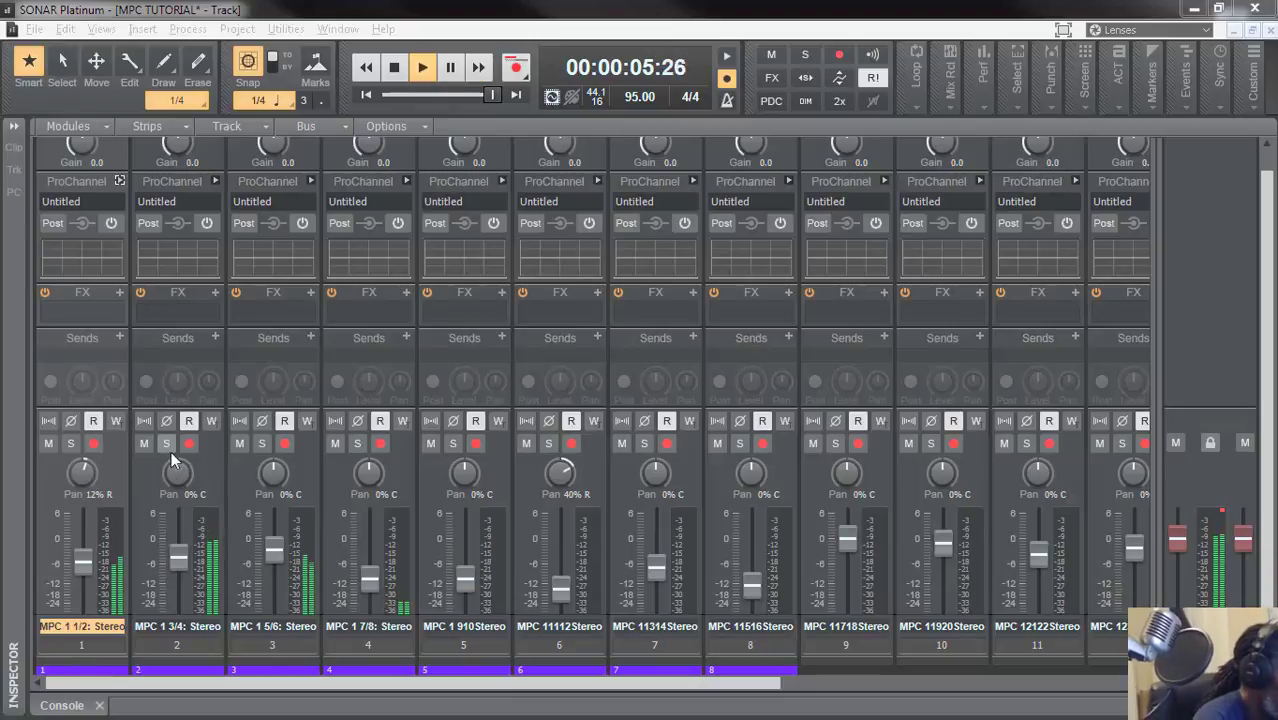
pyautogui.click(357, 443)
pyautogui.click(357, 443)
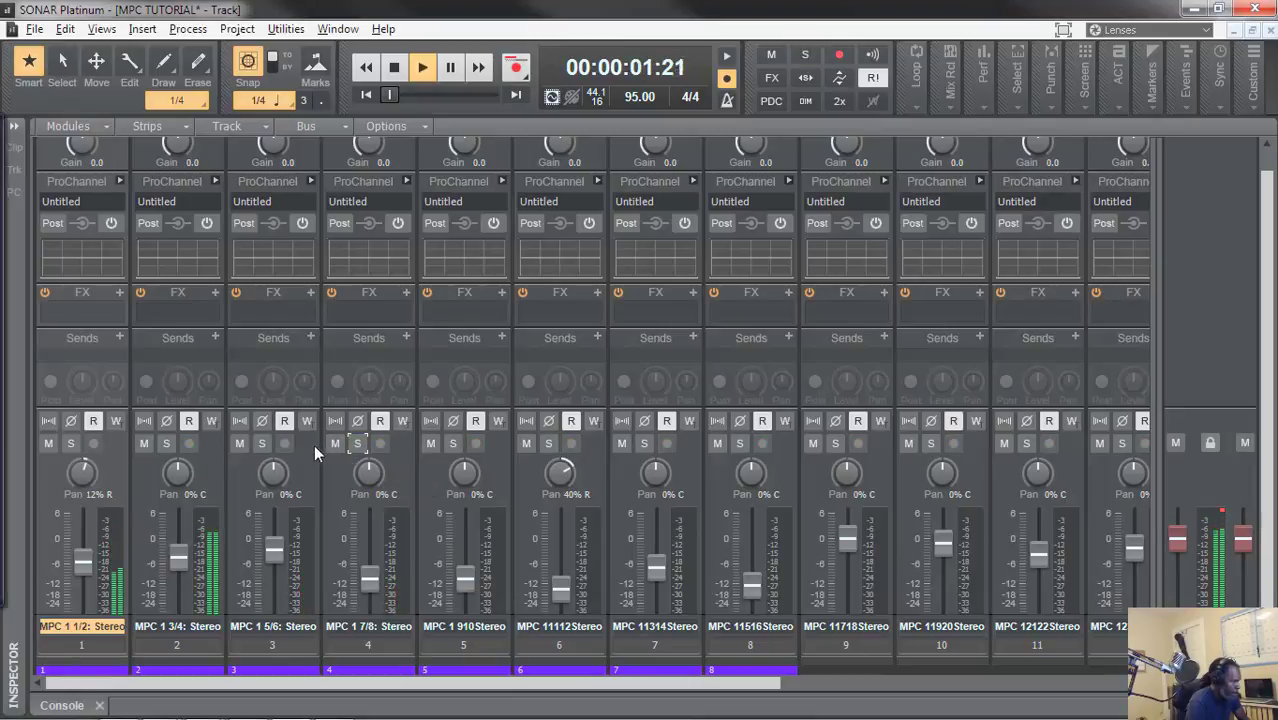
pyautogui.click(166, 443)
pyautogui.click(166, 443)
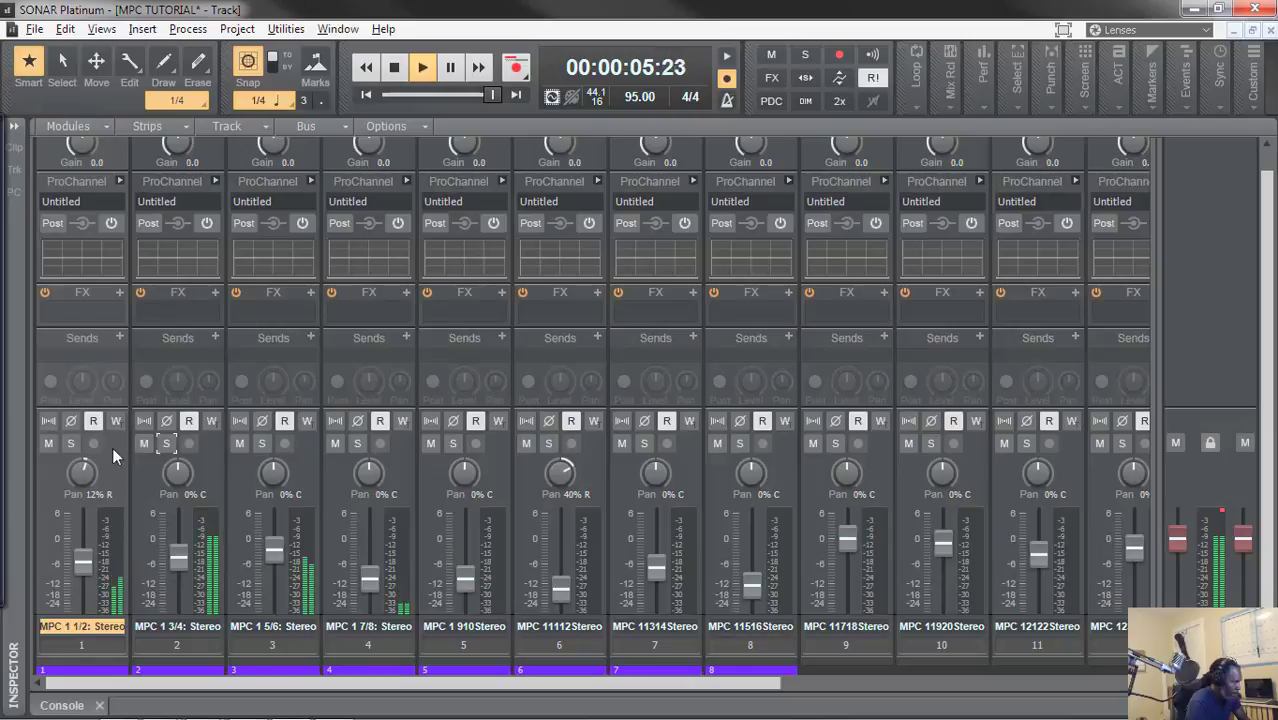
# - Solo track 3 briefly, and solo track 1 with playback restarted from the beginning
pyautogui.click(262, 443)
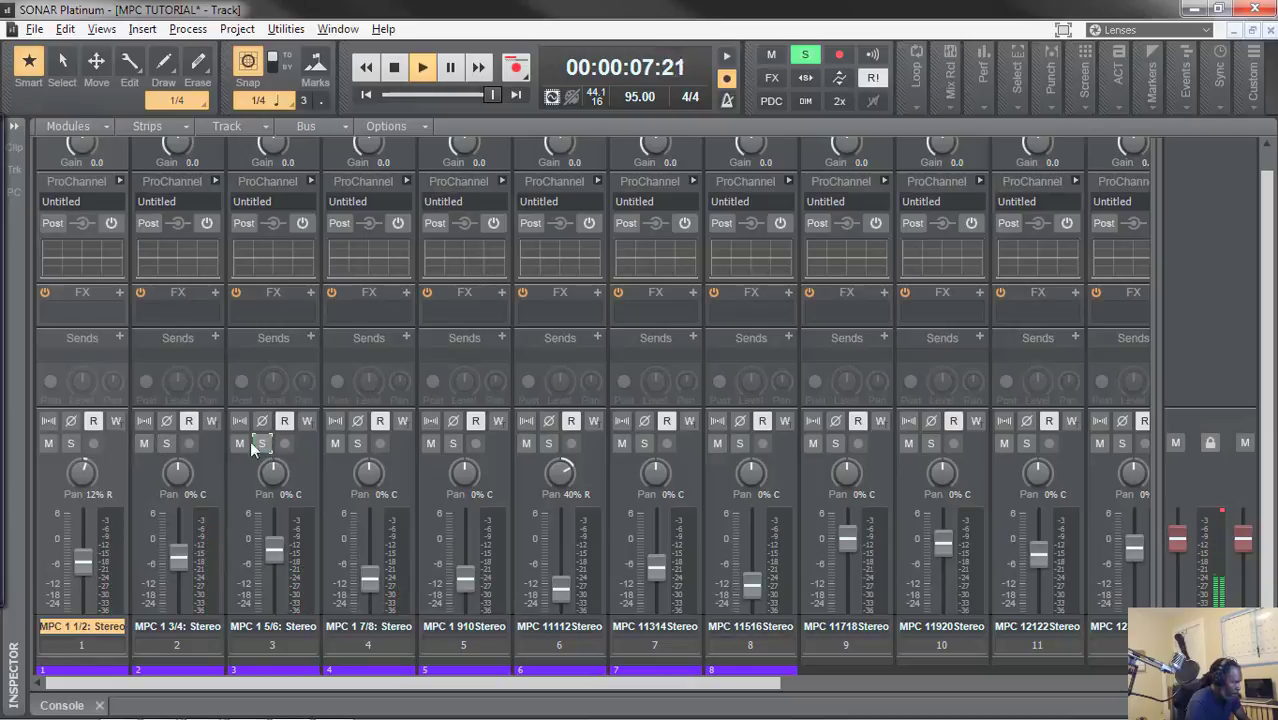
pyautogui.click(71, 443)
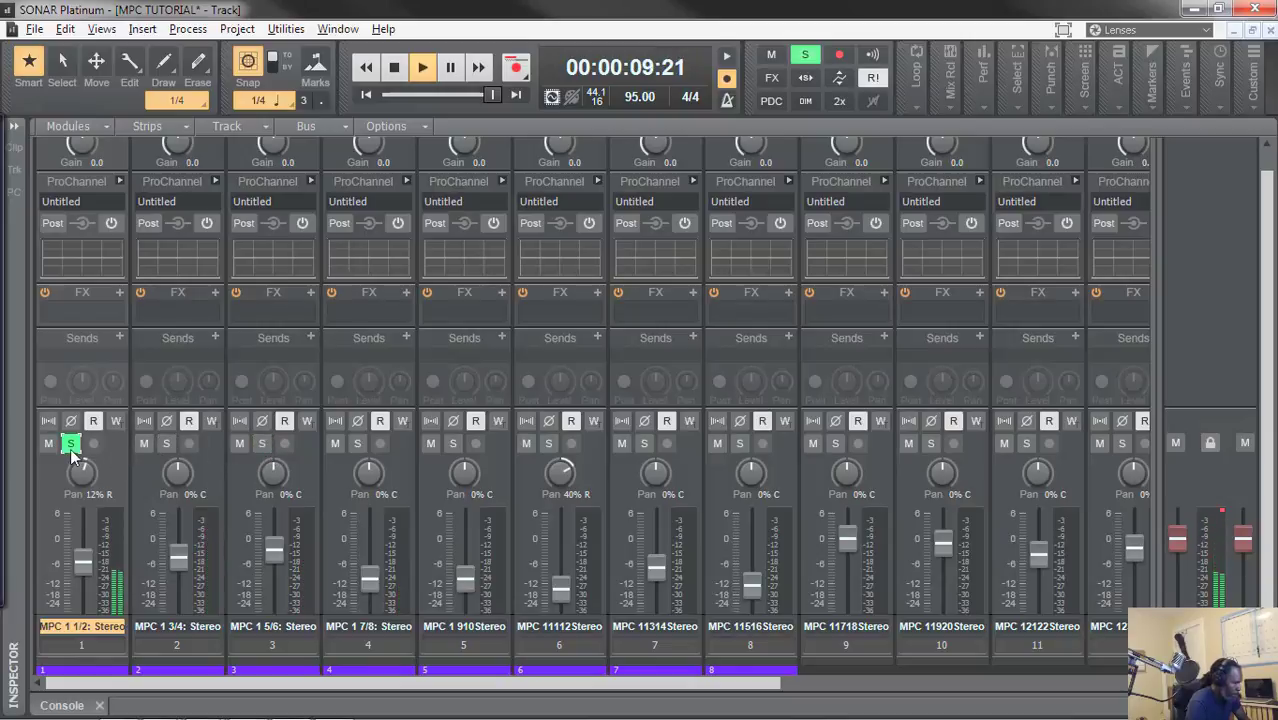
pyautogui.press('w')
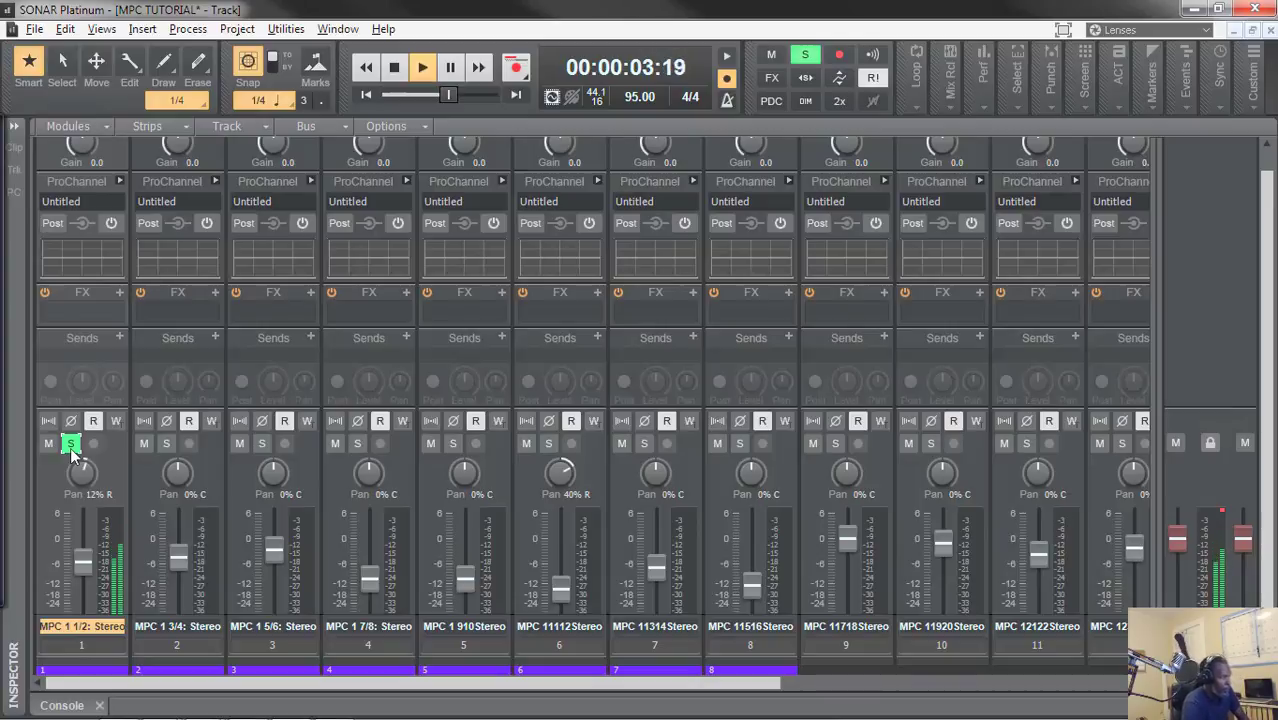
# - Unsolo track 1, raise its volume to about -4.1 dB while the project plays, and stop playback
pyautogui.click(71, 443)
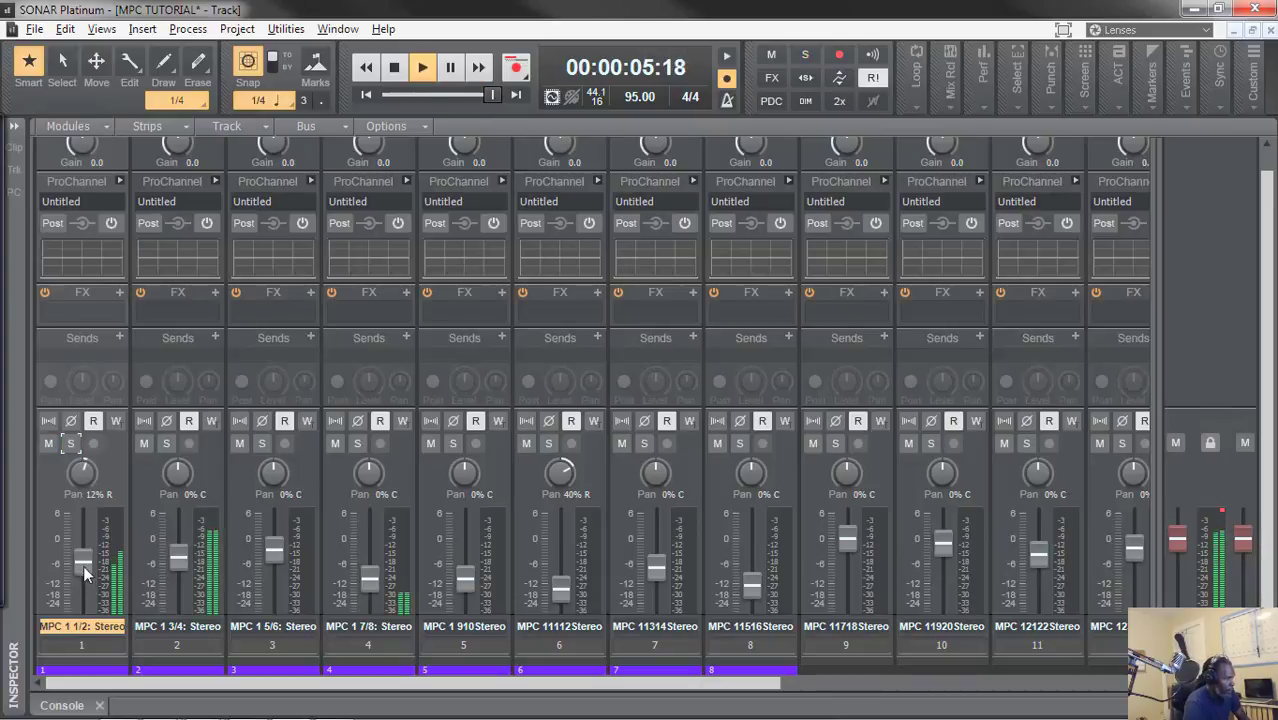
pyautogui.moveTo(83, 563); pyautogui.dragTo(83, 556)
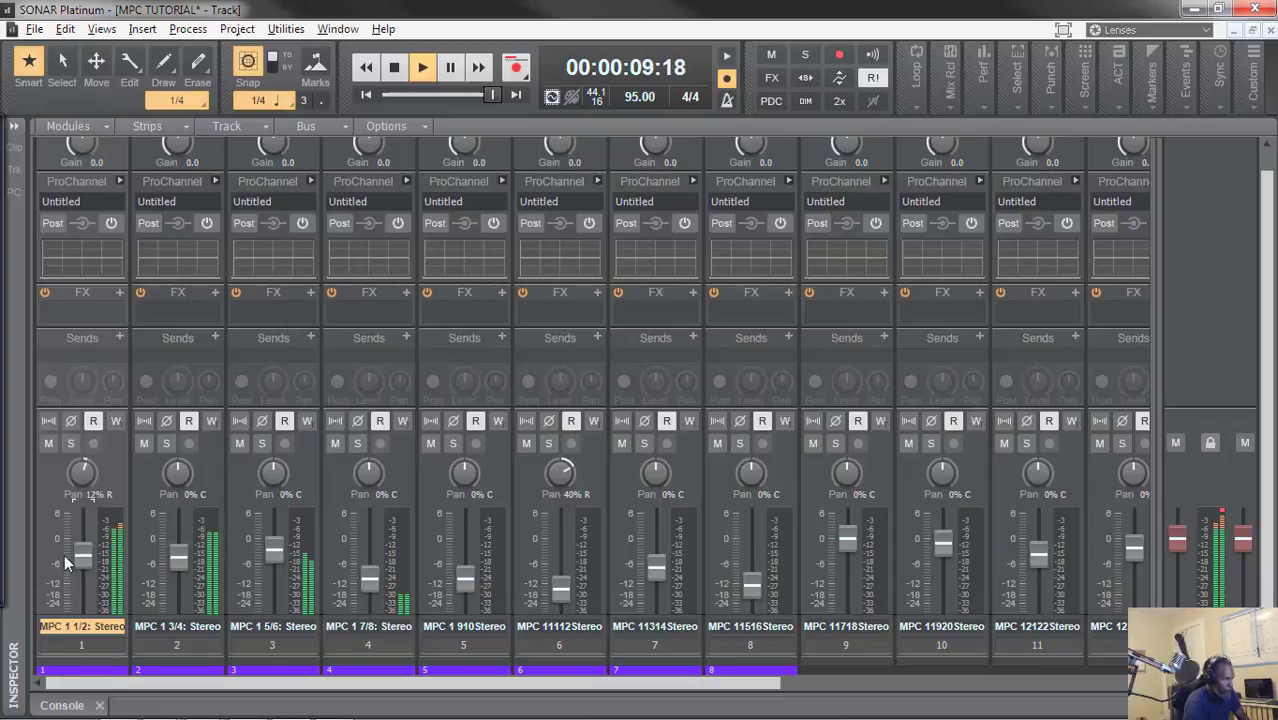
pyautogui.press('w')
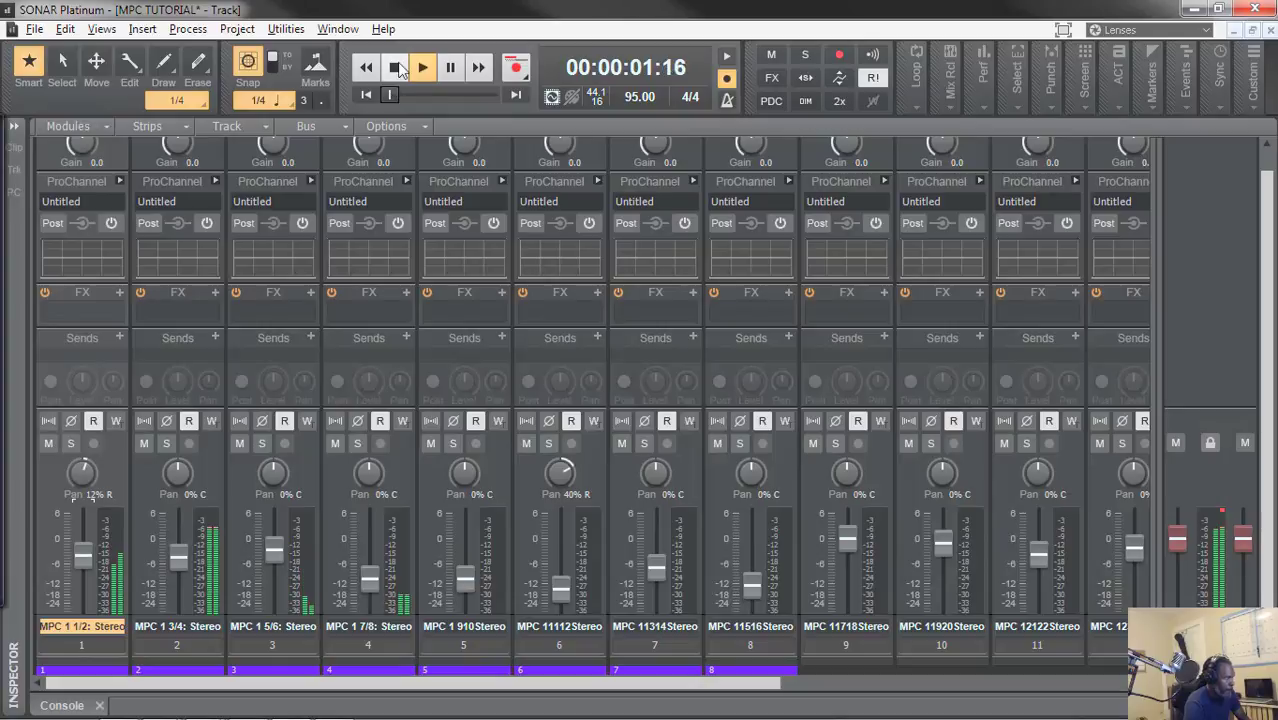
pyautogui.click(397, 67)
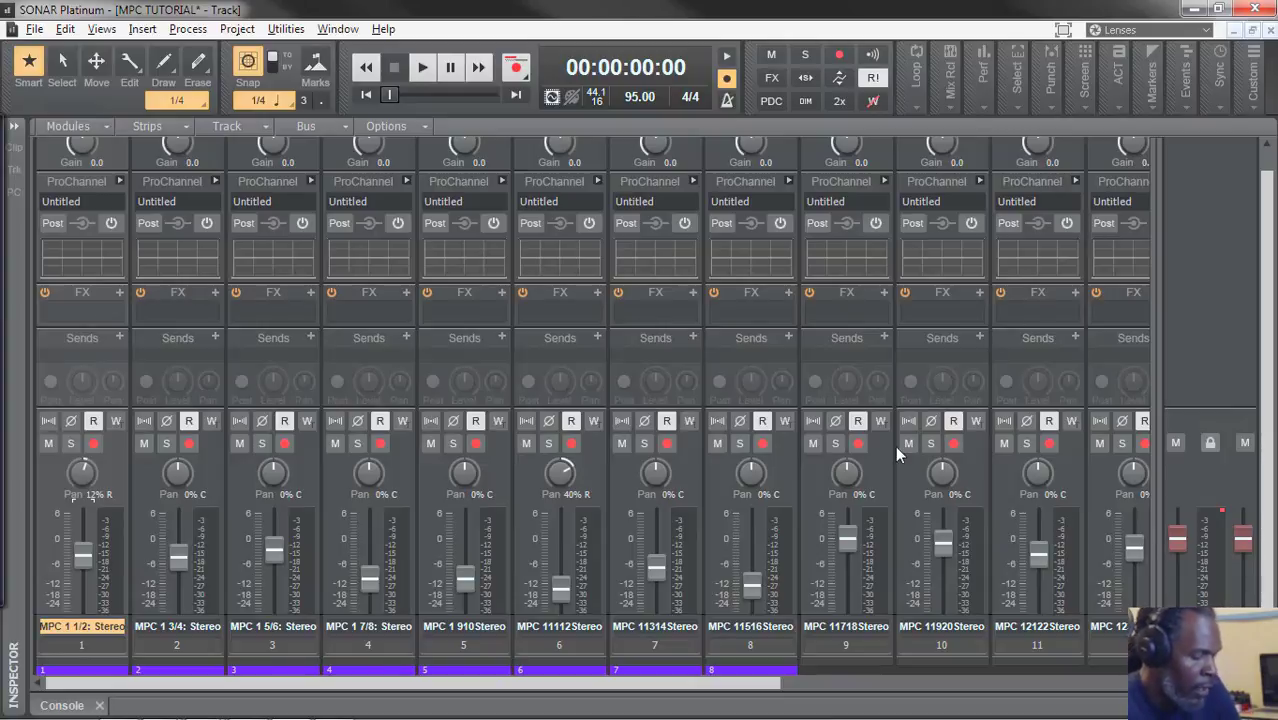
# - Return to the track view, enlarge the strips of tracks 1 through 5, and play the project
pyautogui.hotkey('alt', '1')
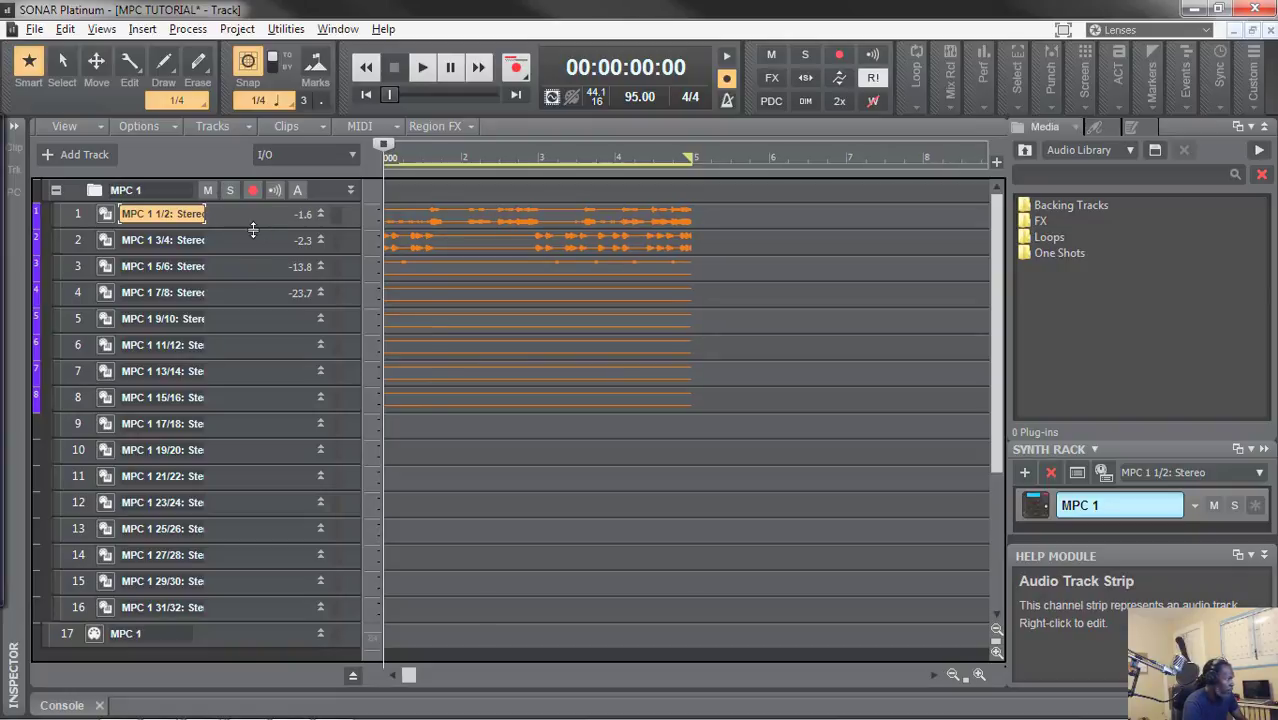
pyautogui.moveTo(253, 230); pyautogui.dragTo(258, 549)
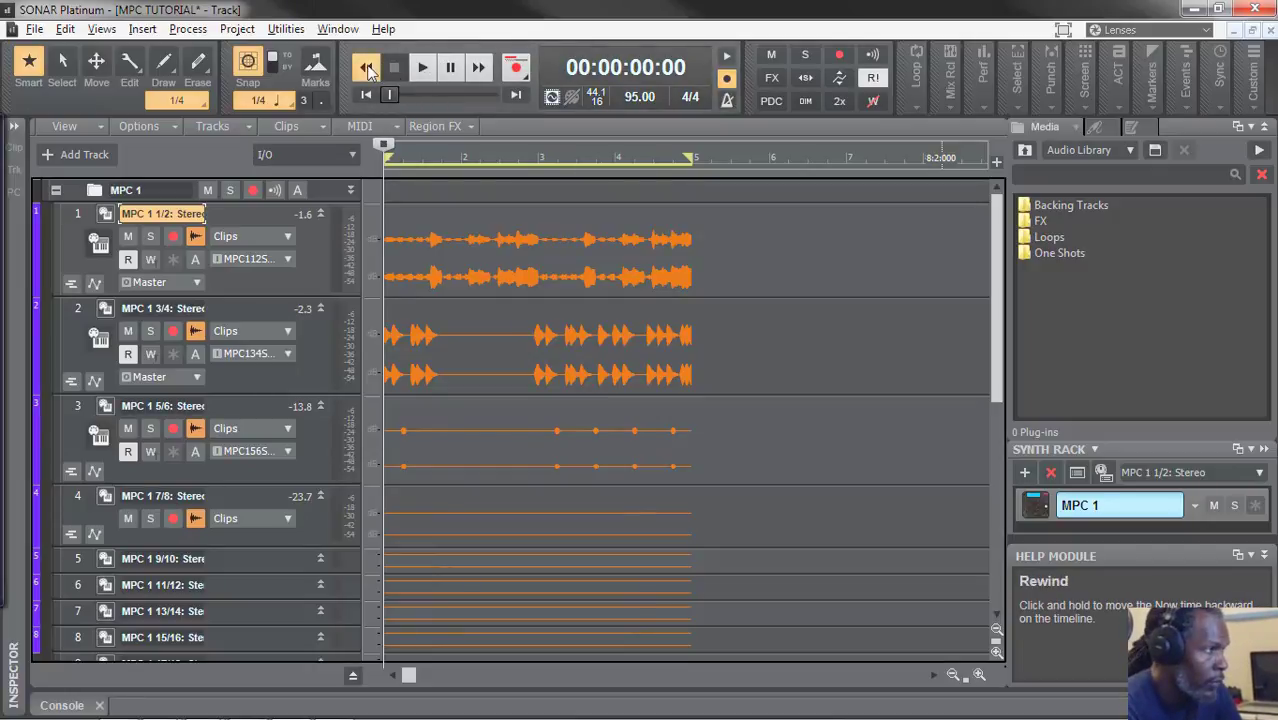
pyautogui.click(421, 67)
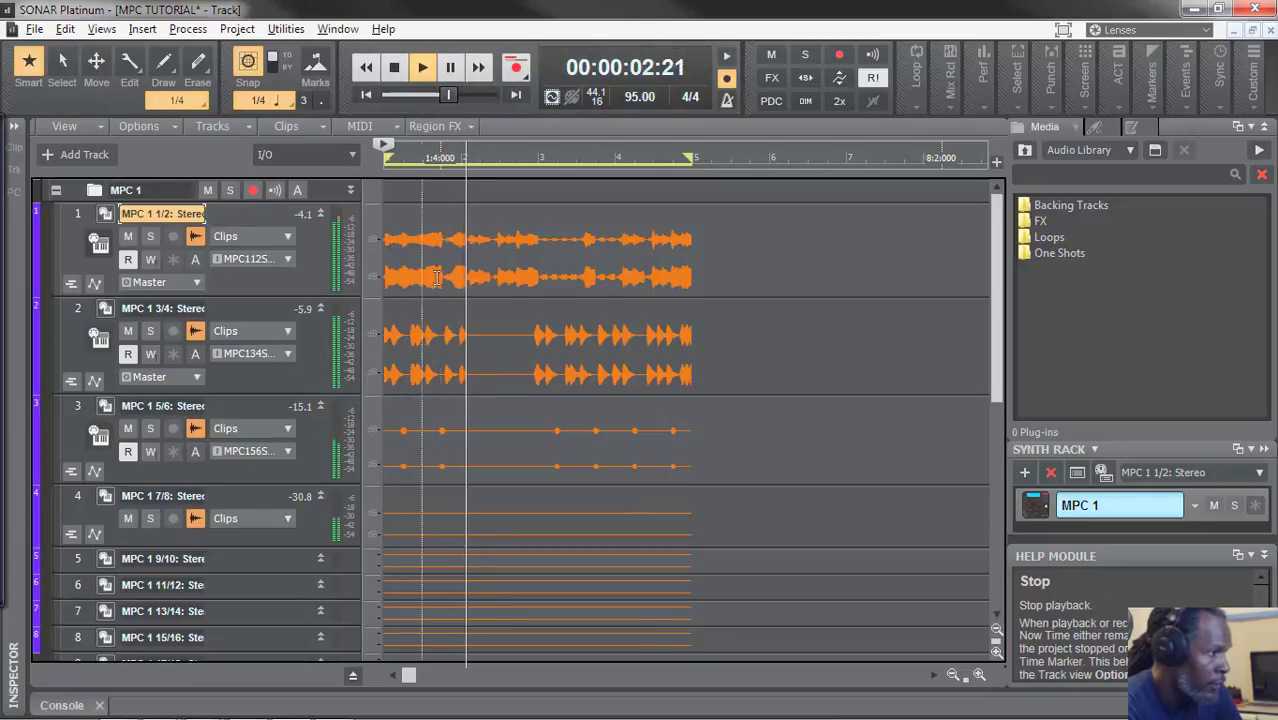
pyautogui.scroll(-1, 282, 480)
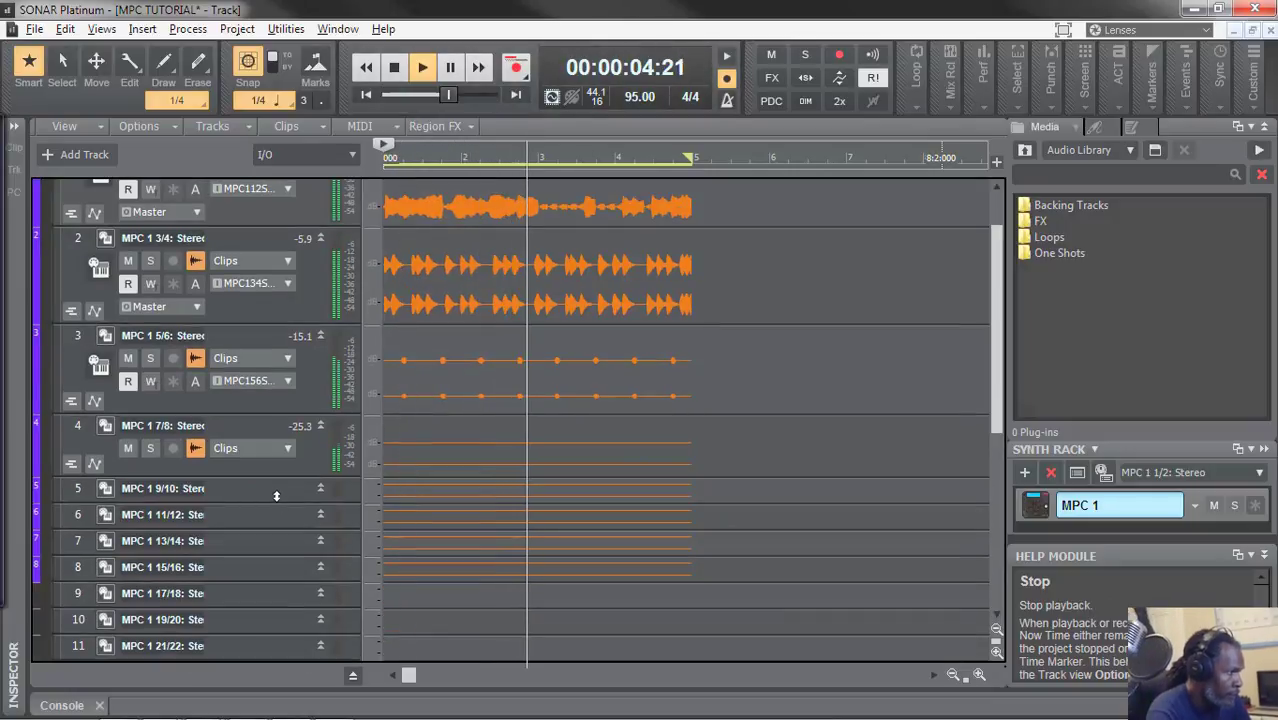
pyautogui.moveTo(280, 503); pyautogui.dragTo(288, 566)
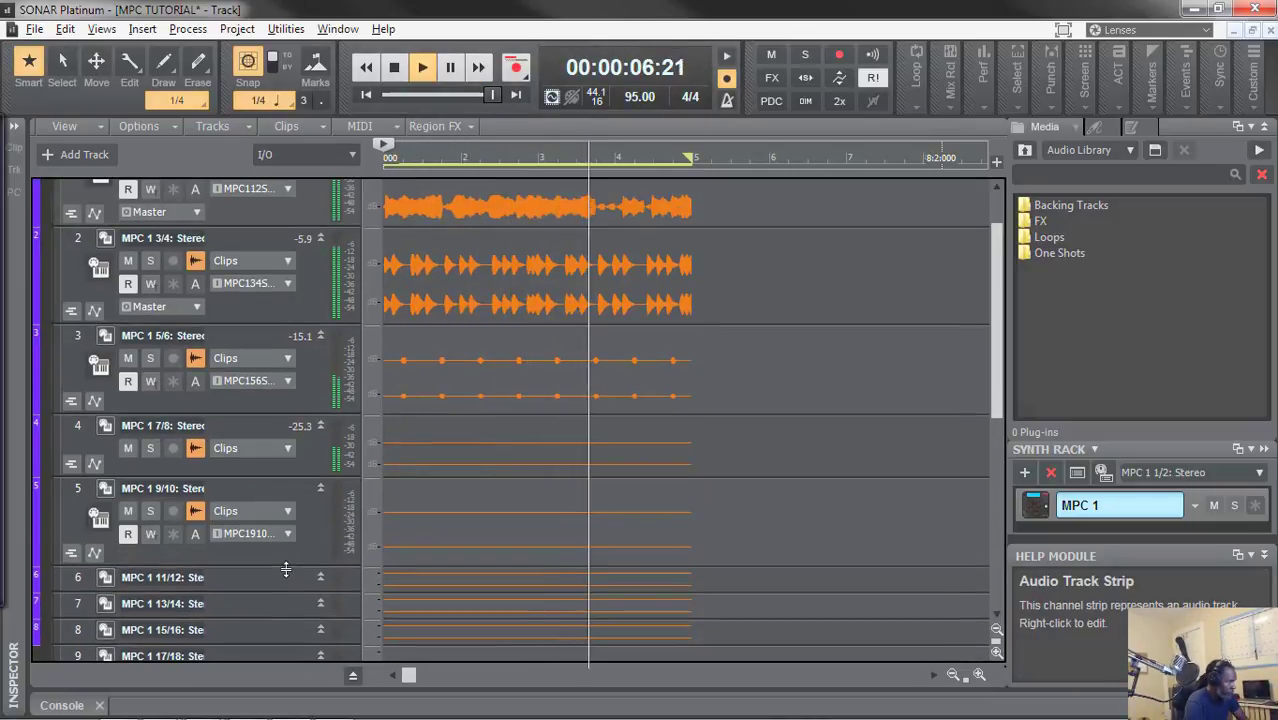
pyautogui.scroll(1, 290, 553)
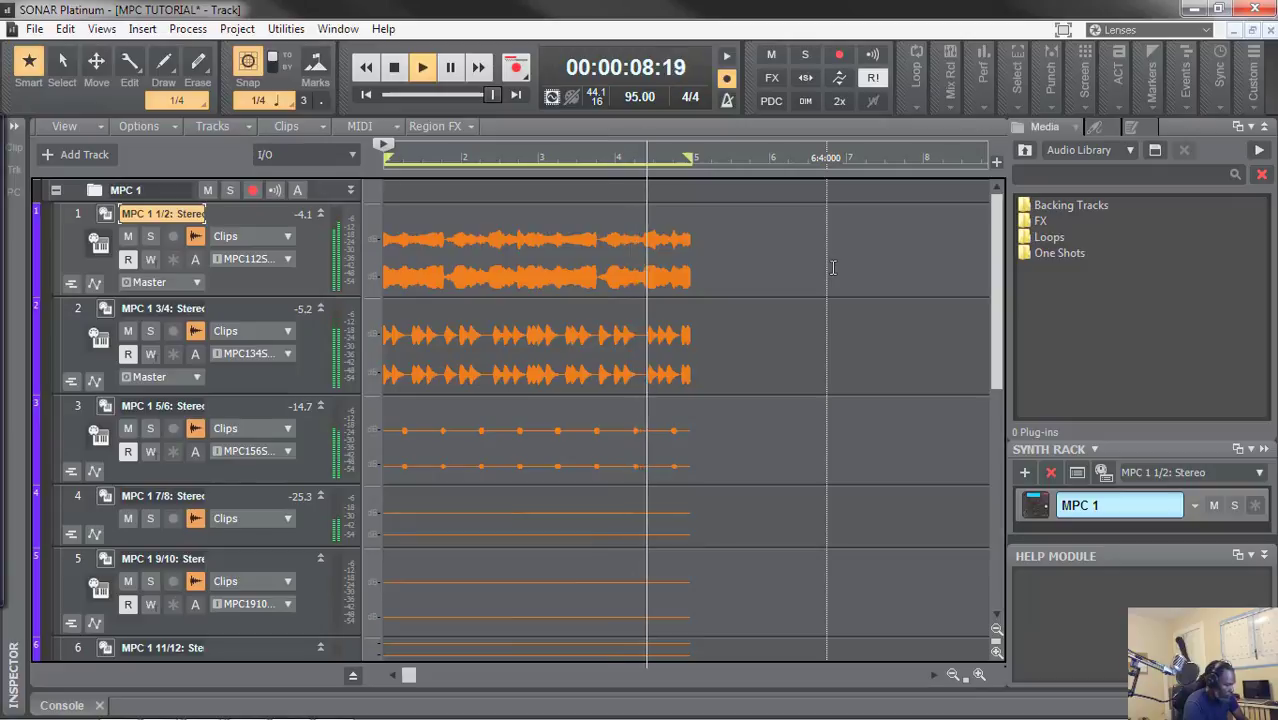
# - Show the console below the tracks during playback, briefly maximize it, and hide it again
pyautogui.press('d')
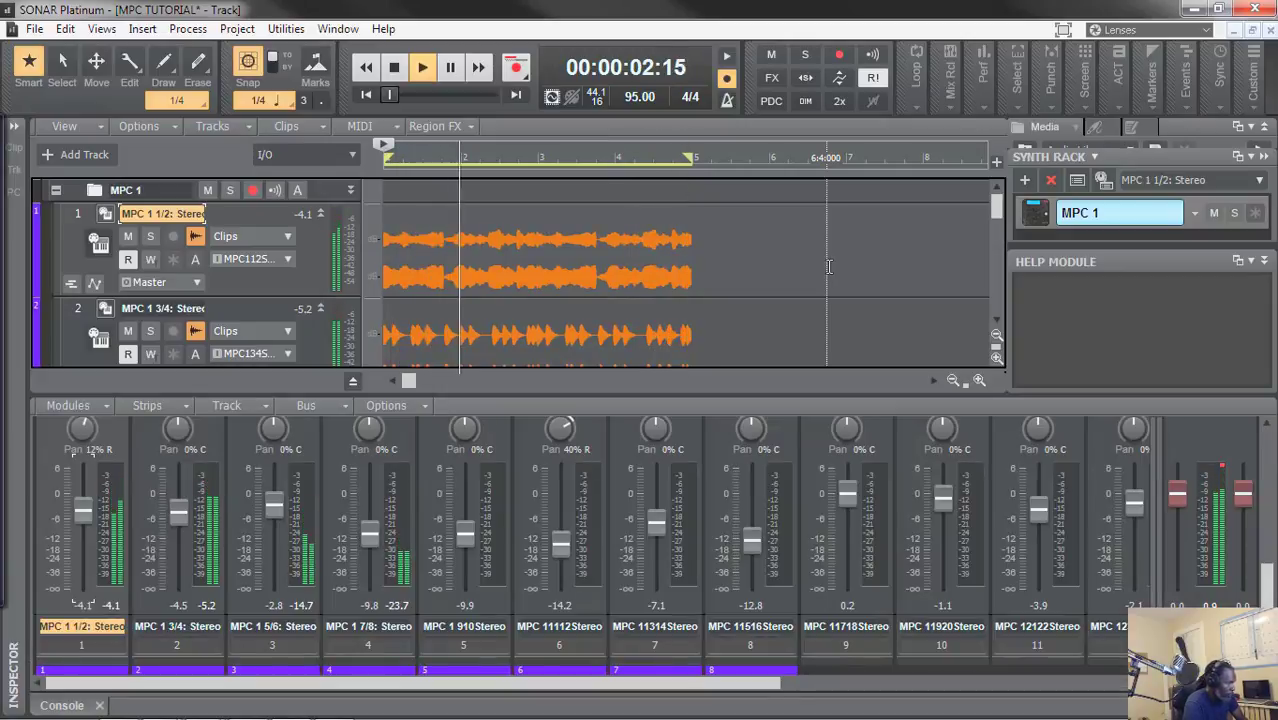
pyautogui.hotkey('shift', 'd')
pyautogui.hotkey('shift', 'd')
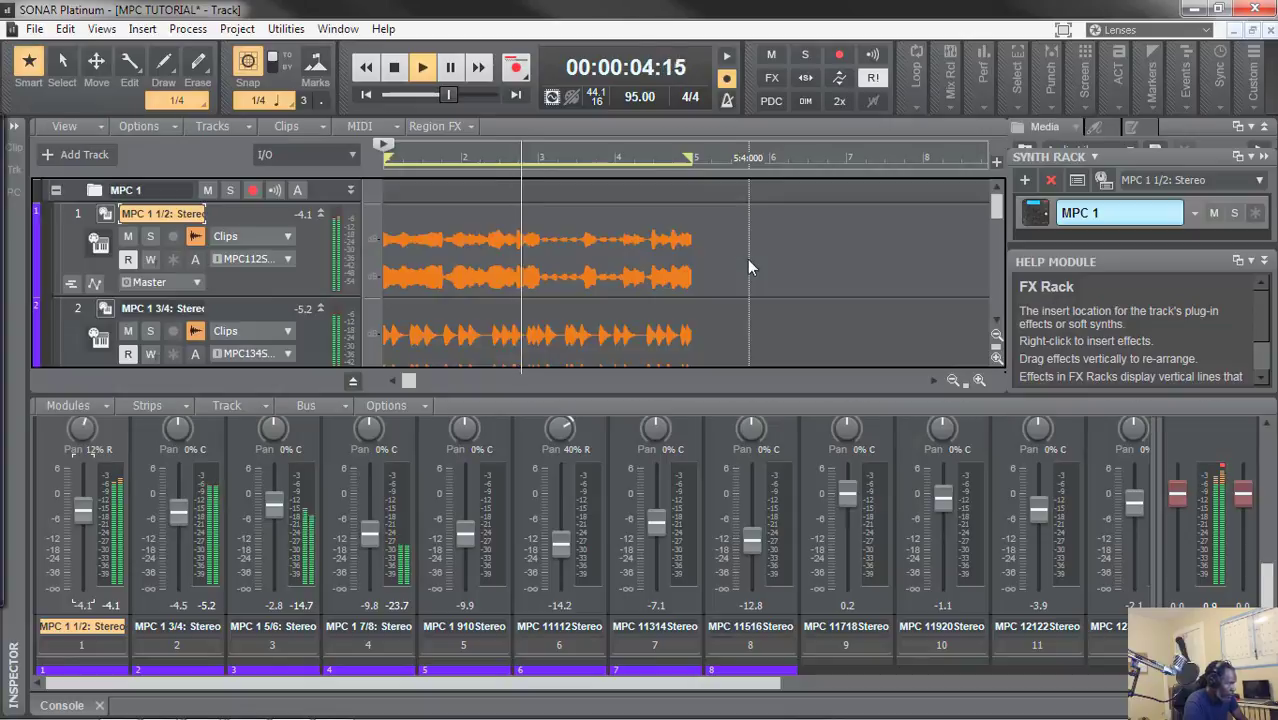
pyautogui.press('d')
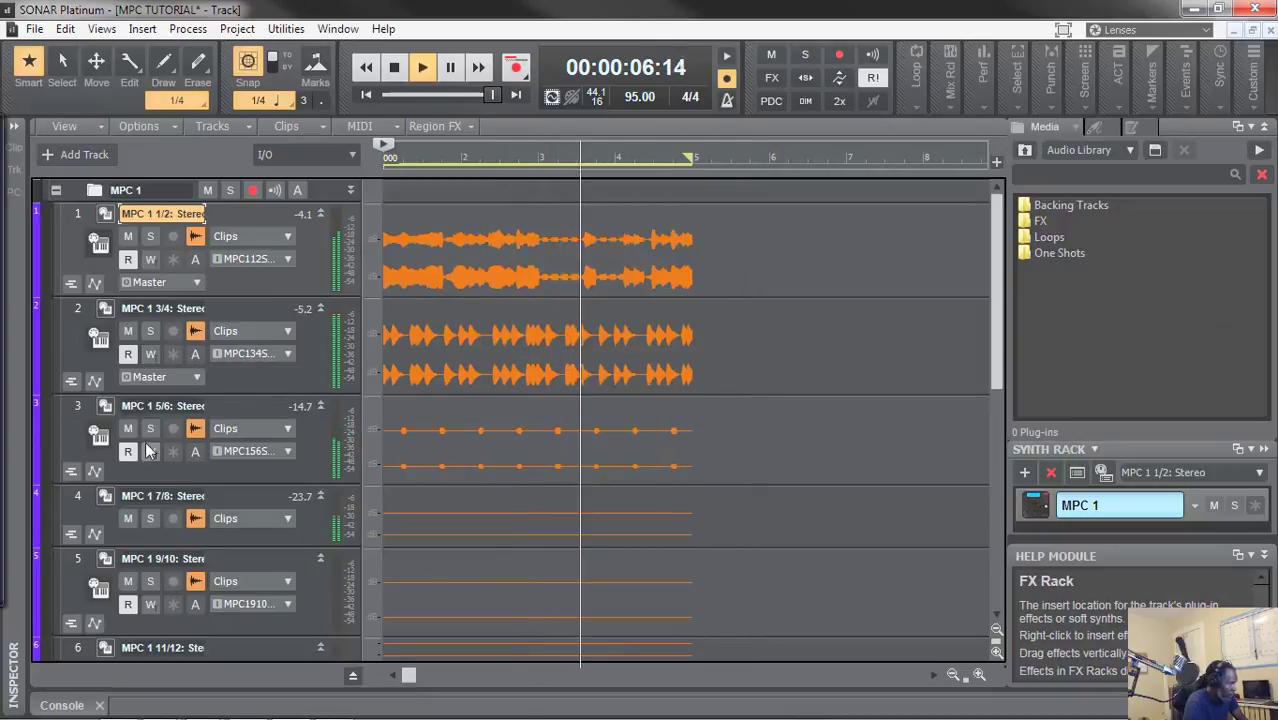
# - Select track 4, expand its strip to show the full track controls, and stop playback
pyautogui.click(334, 501)
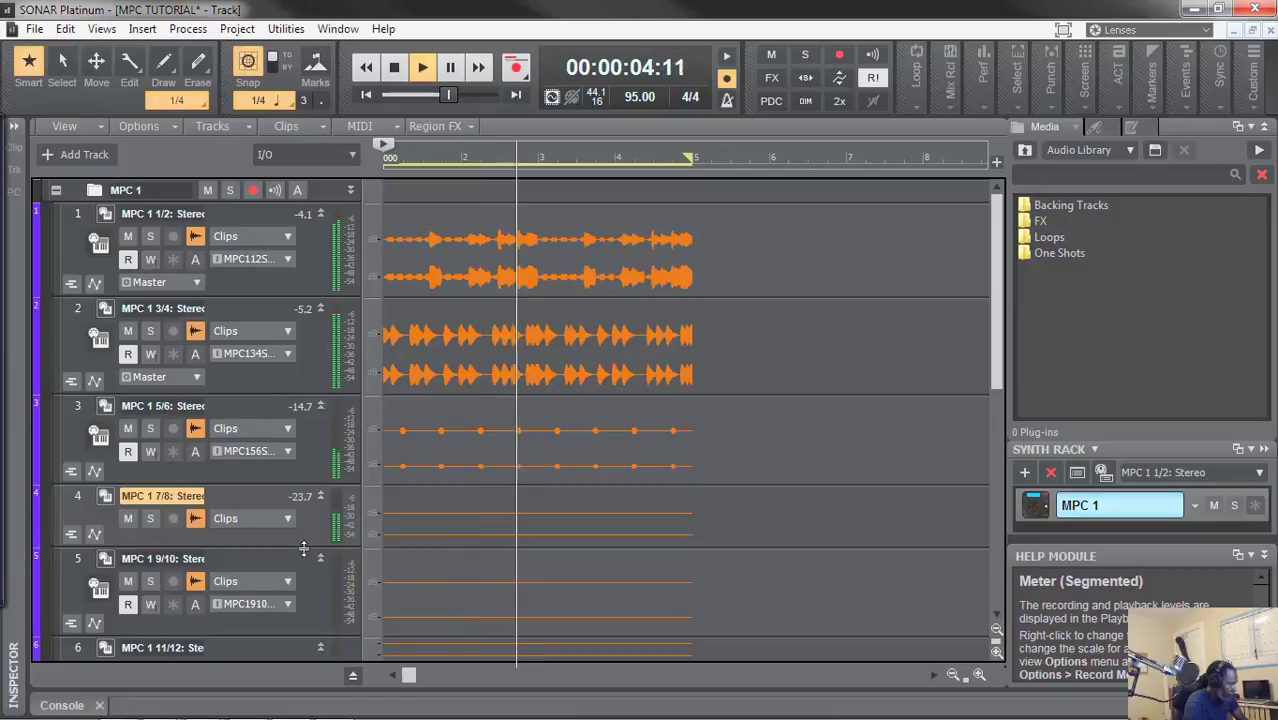
pyautogui.click(321, 496)
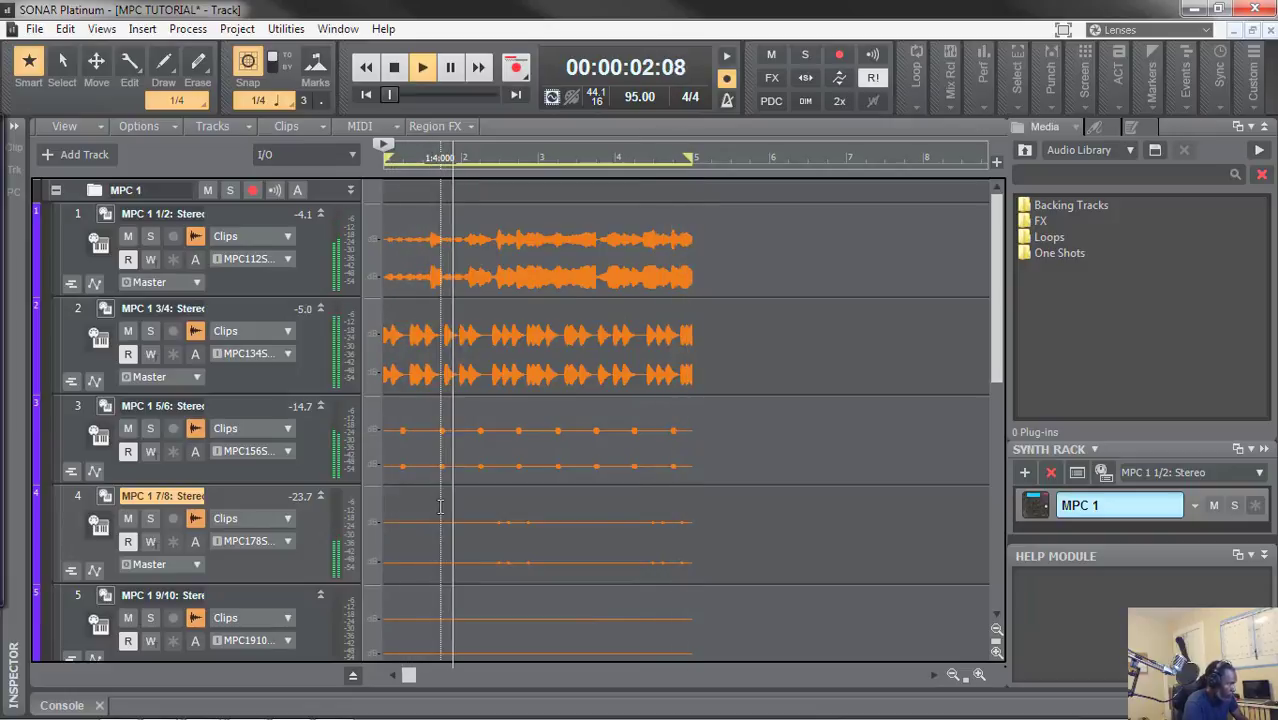
pyautogui.hotkey('alt', '2')
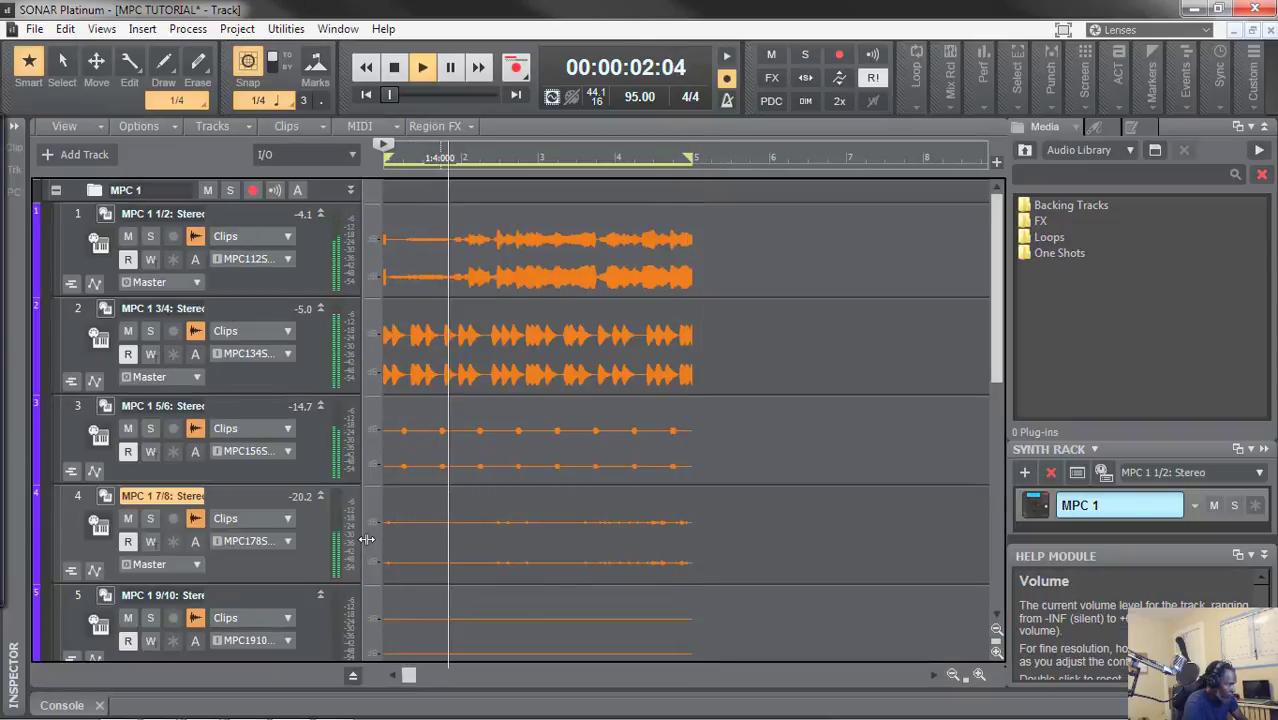
pyautogui.click(394, 74)
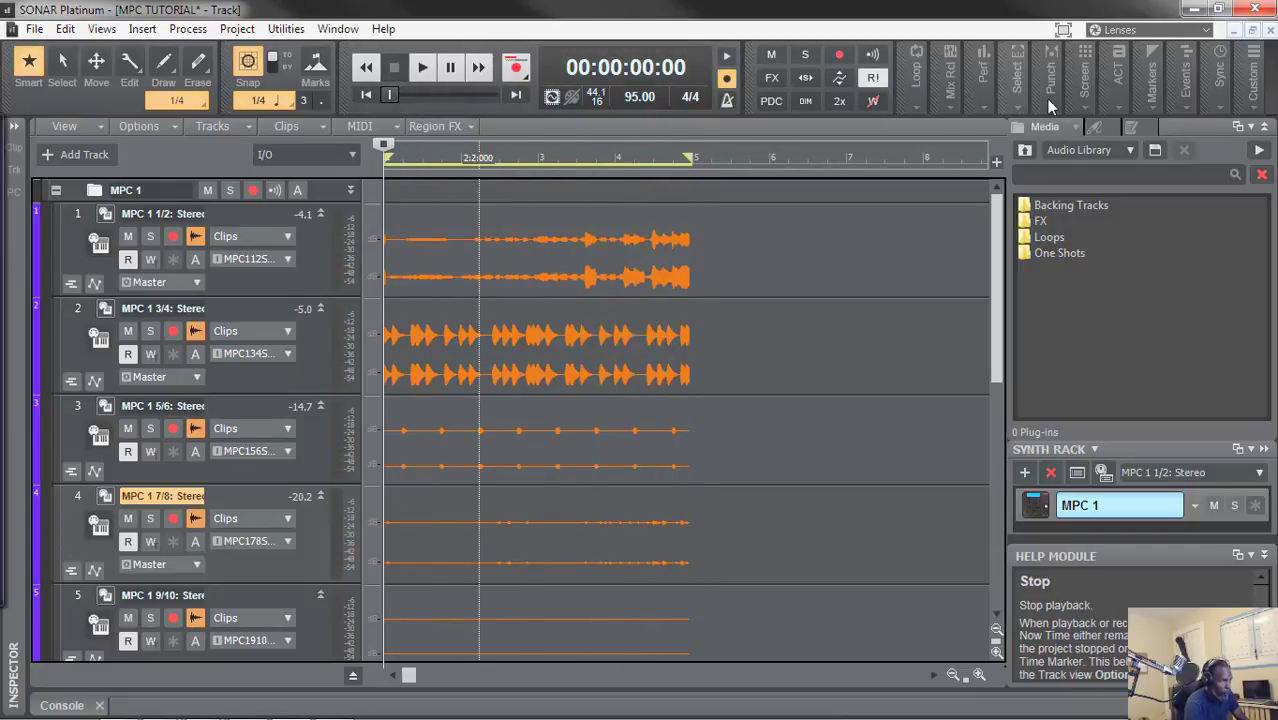
# - Review the project's loop settings and the metronome's record count-in preferences
pyautogui.moveTo(917, 97)
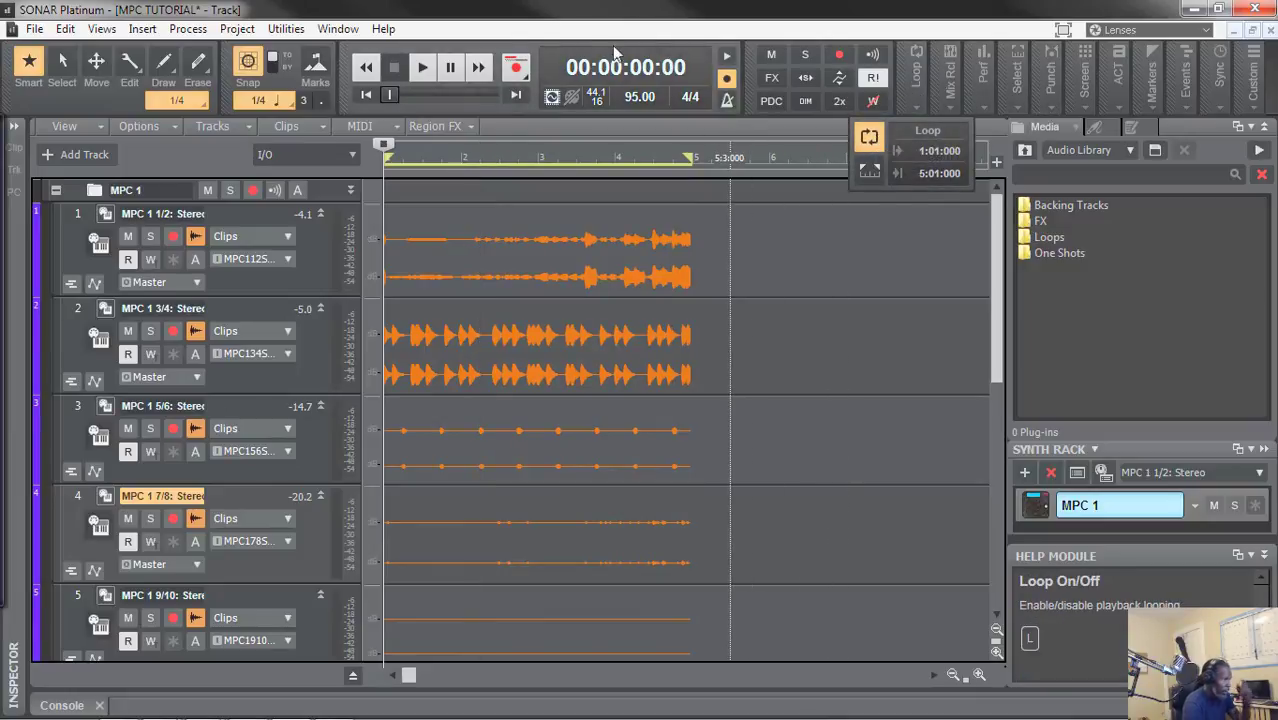
pyautogui.click(725, 100)
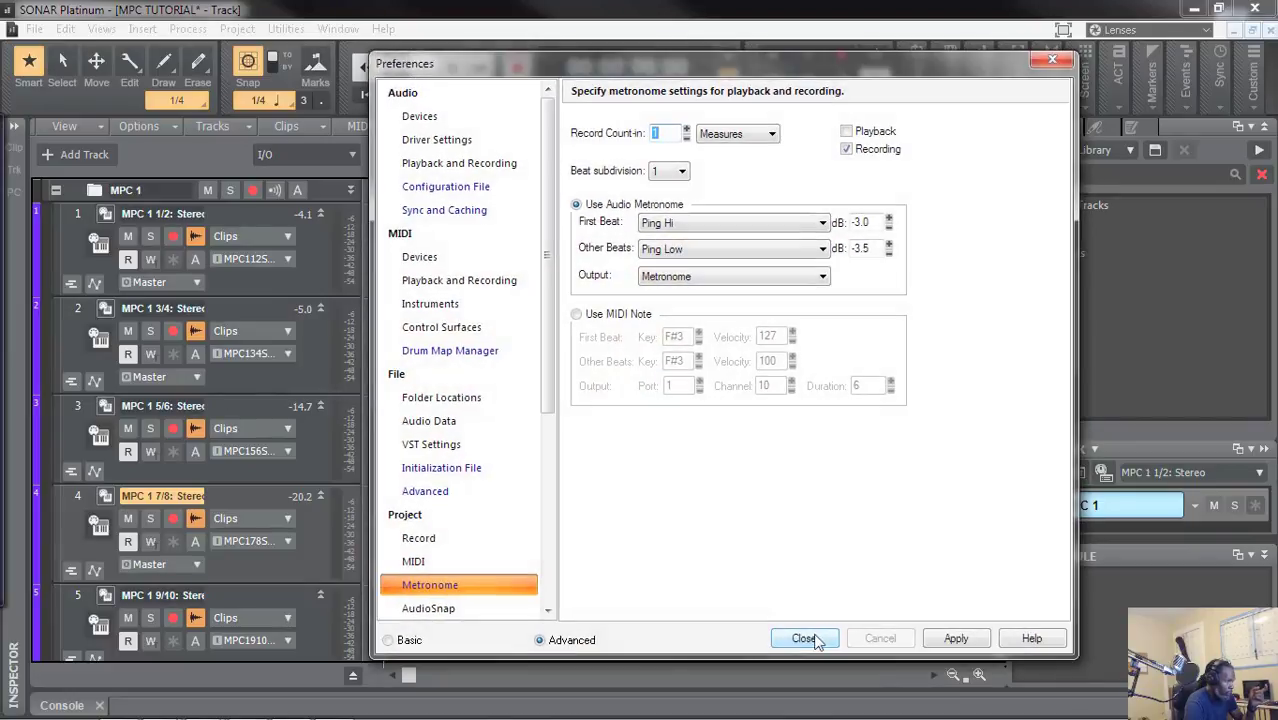
pyautogui.click(812, 638)
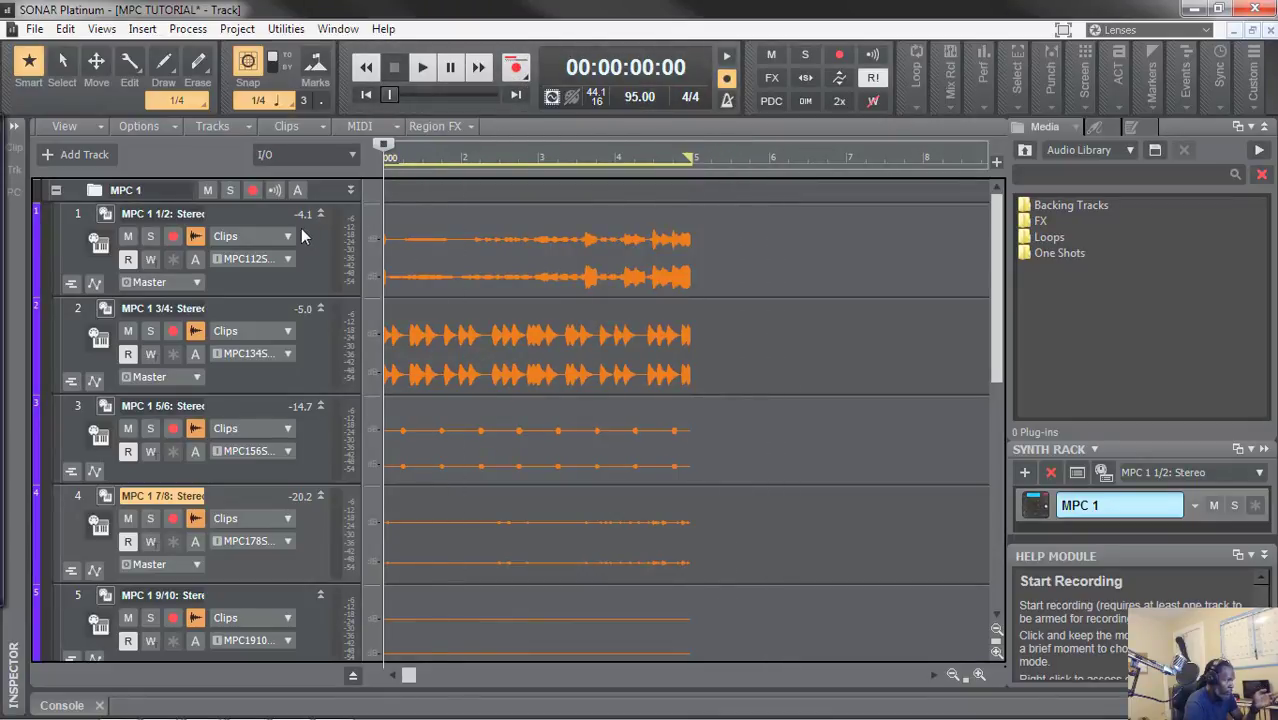
# - Arm tracks 1 through 4 for recording and record the MPC audio onto them from the project start
pyautogui.click(174, 236)
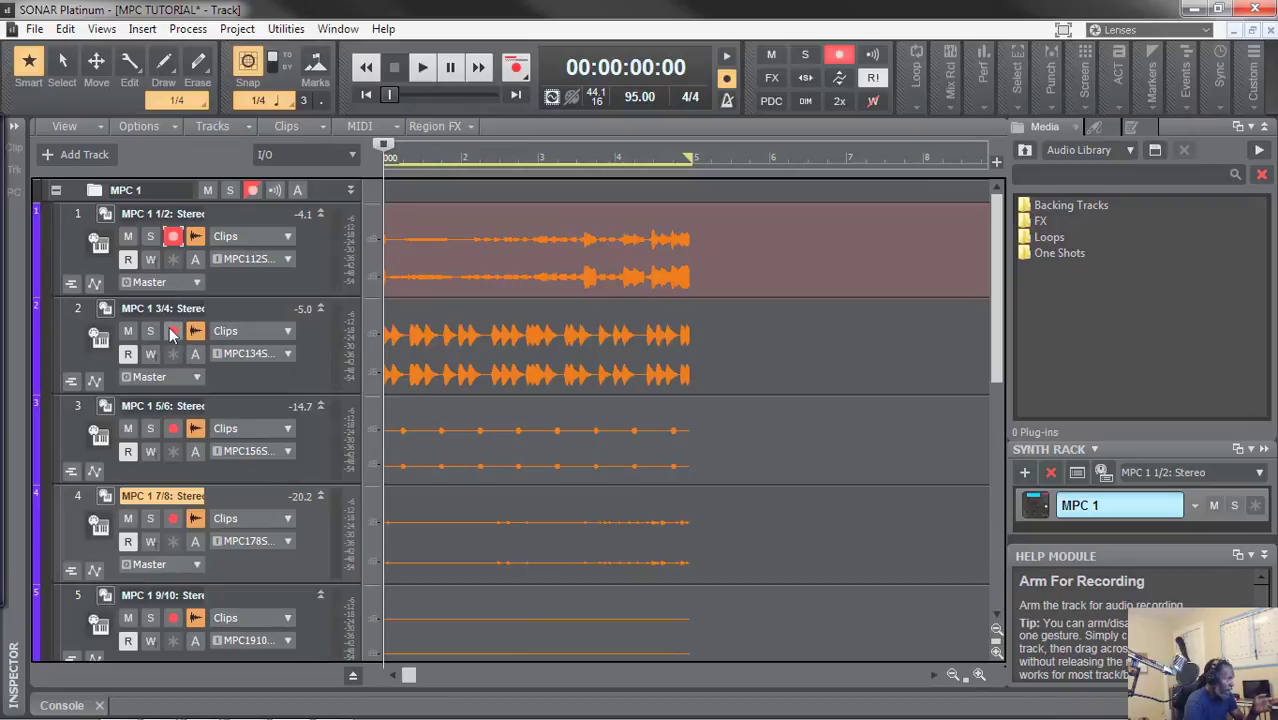
pyautogui.click(173, 331)
pyautogui.click(173, 430)
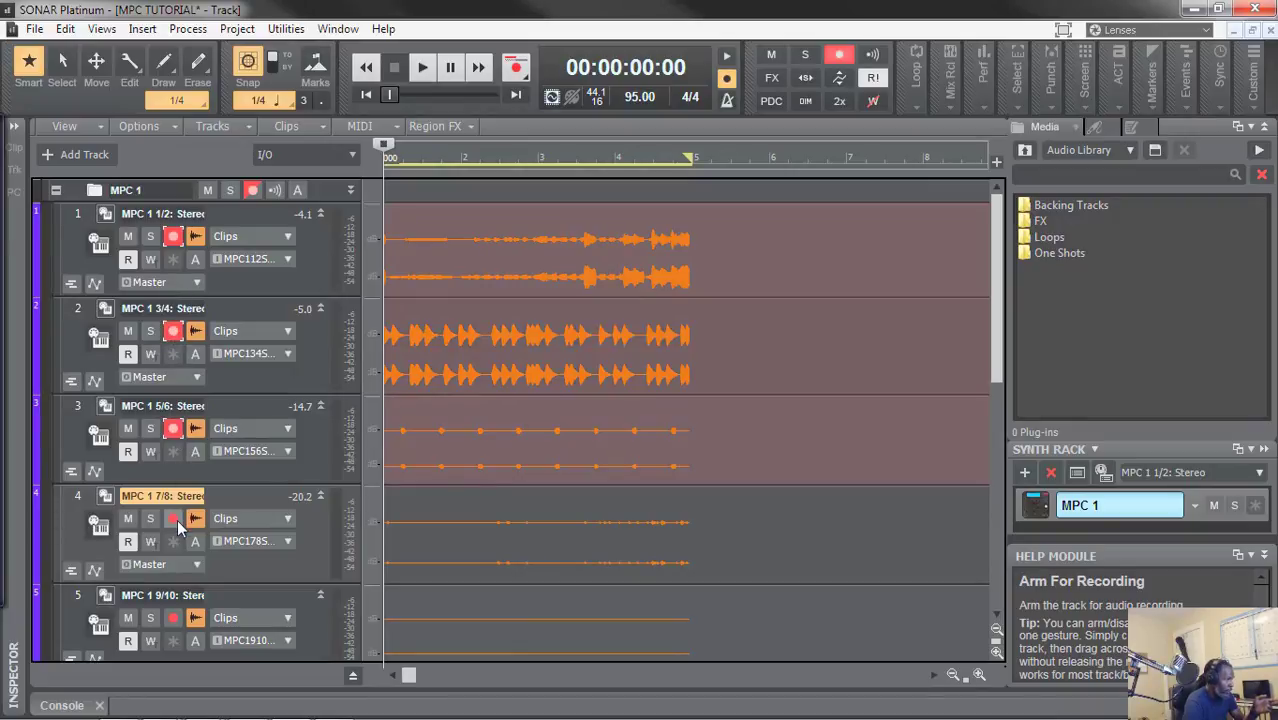
pyautogui.click(174, 520)
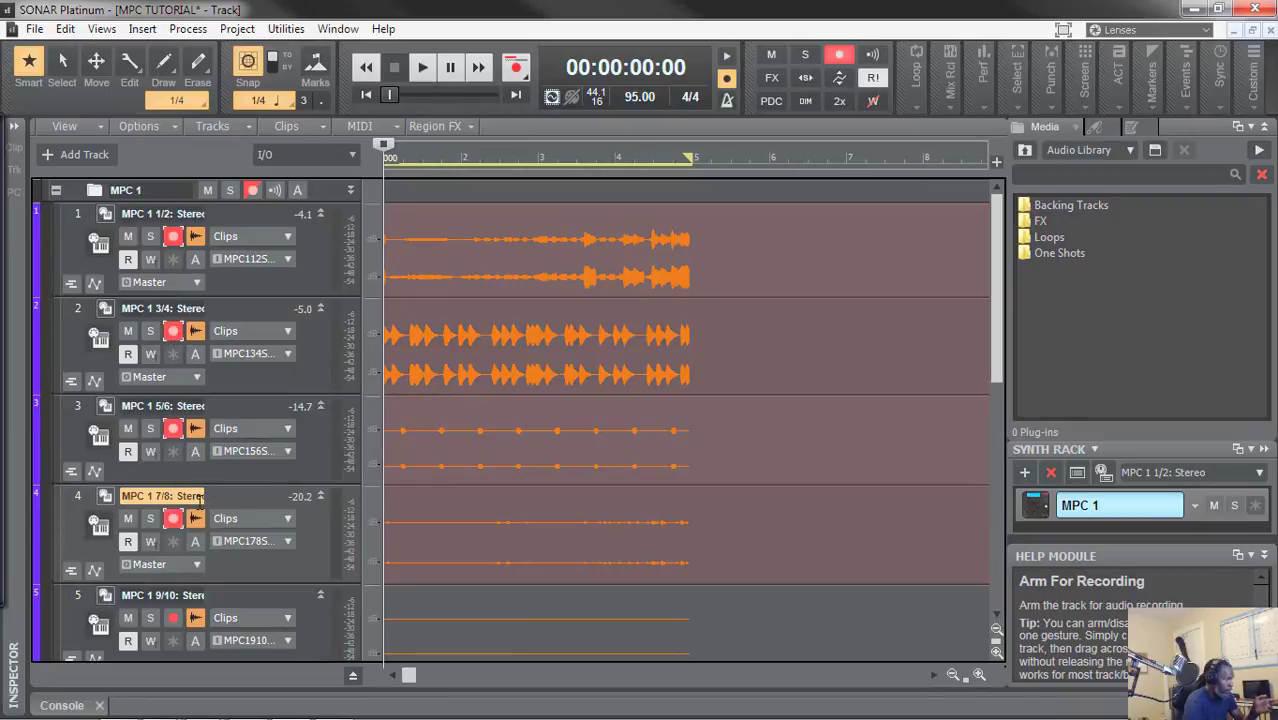
pyautogui.click(516, 70)
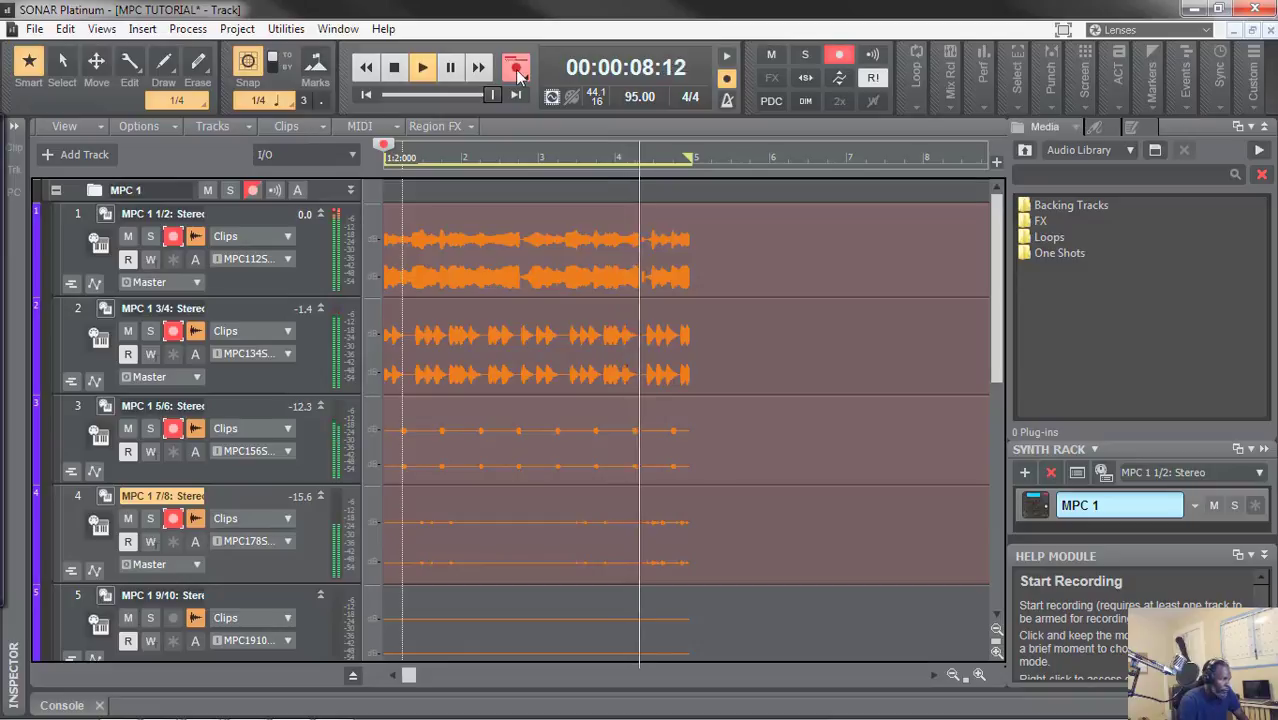
pyautogui.press('space')
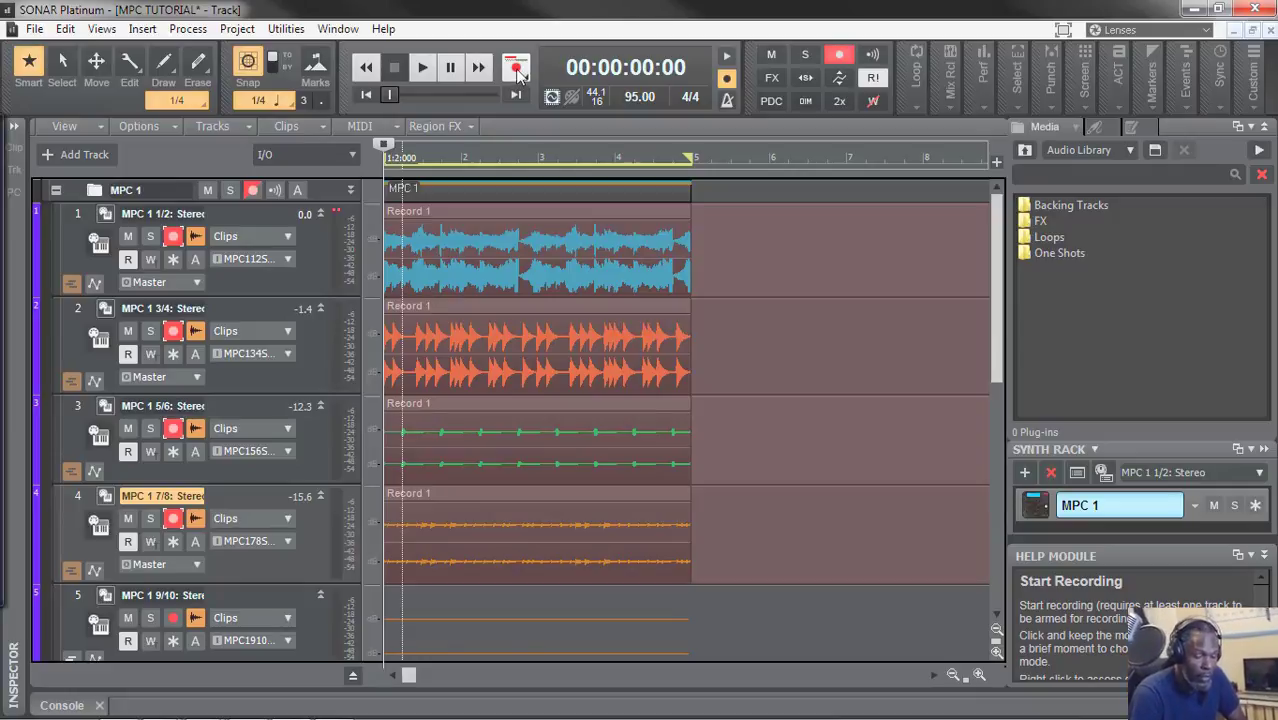
# - Select the recorded clip on track 1 and disarm tracks 1 through 4
pyautogui.click(516, 240)
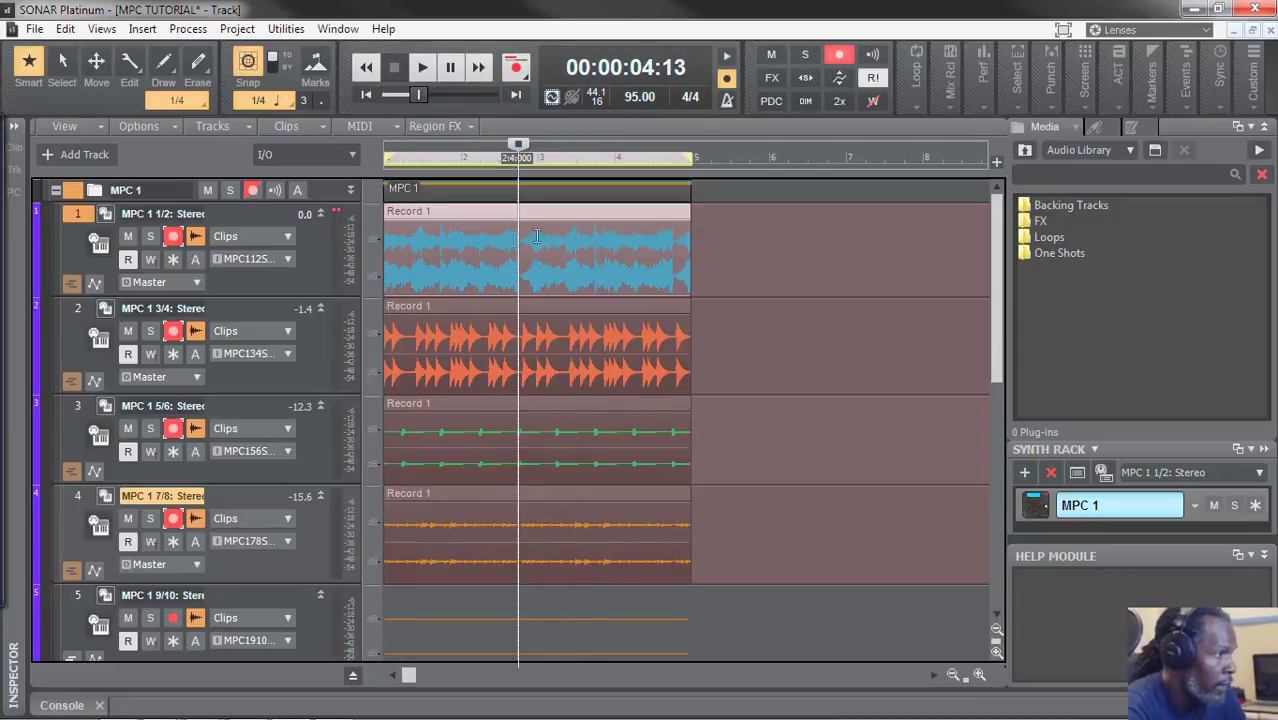
pyautogui.click(173, 238)
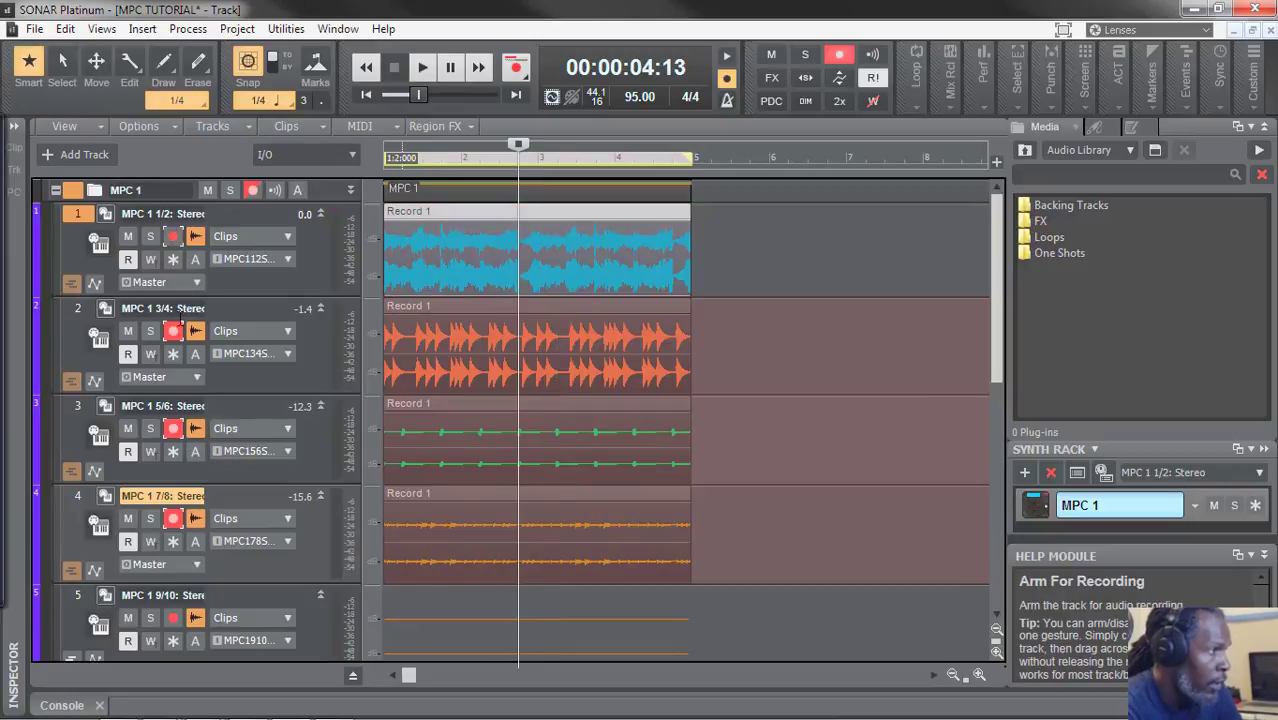
pyautogui.click(175, 340)
pyautogui.click(173, 428)
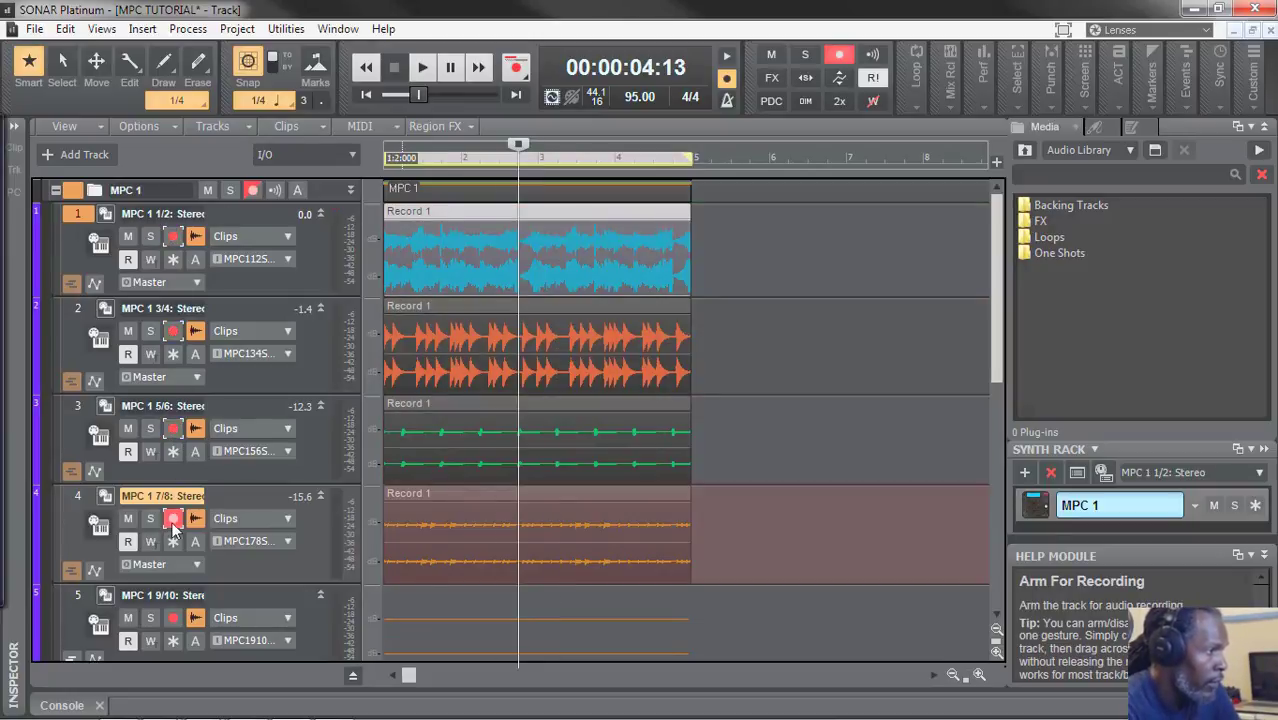
pyautogui.click(173, 522)
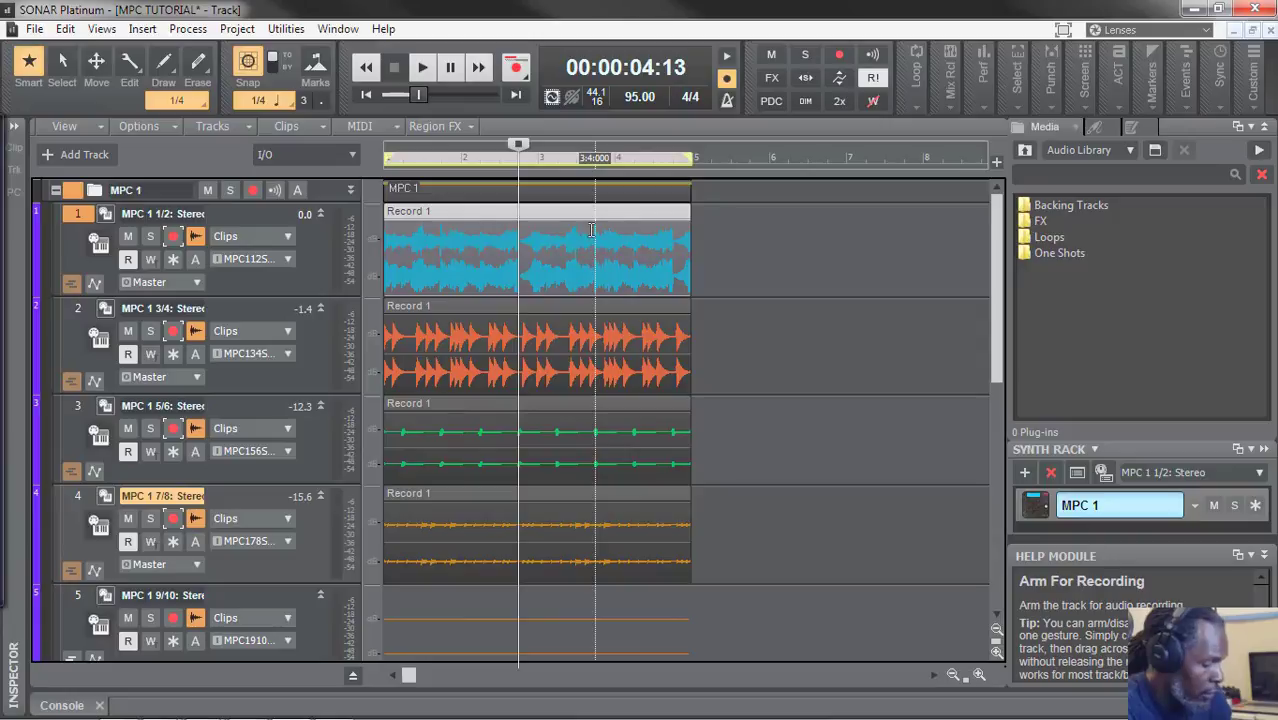
# - Copy the recorded clips on tracks 1 and 3 to measure 5, minimizing the track heights and narrowing the track pane
pyautogui.moveTo(585, 212); pyautogui.dragTo(883, 237)
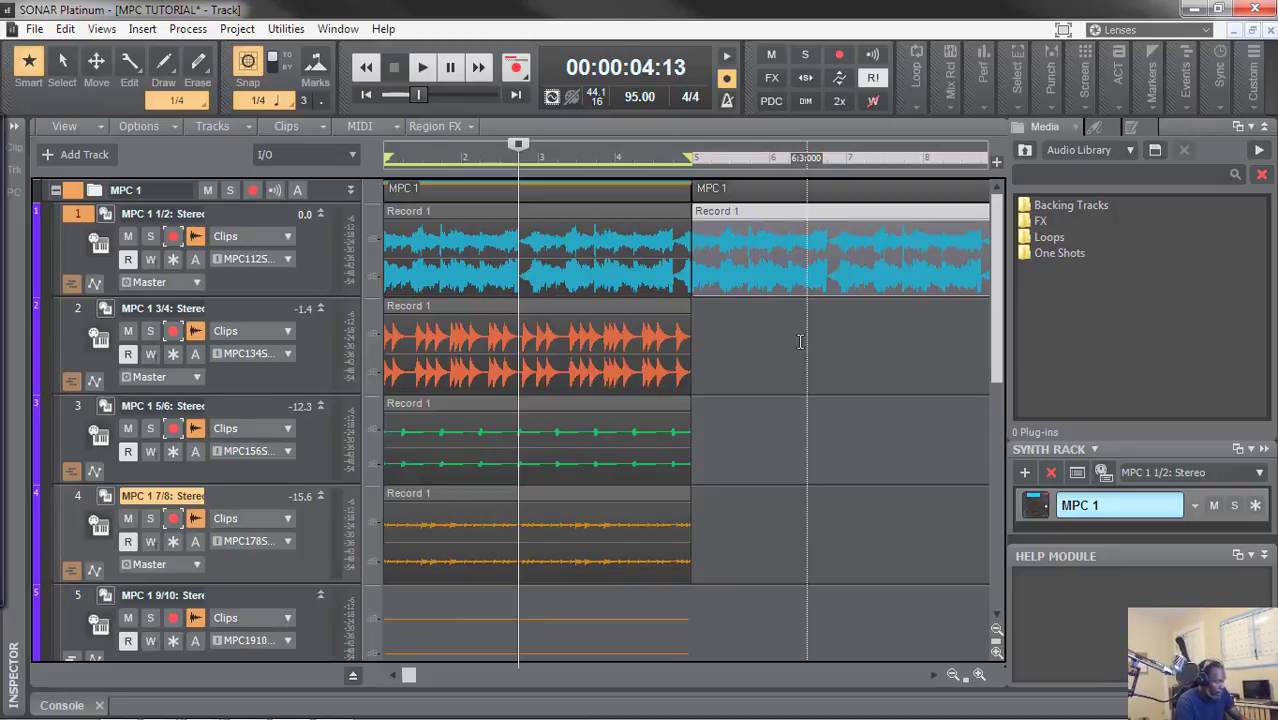
pyautogui.hotkey('ctrl', 'Down')
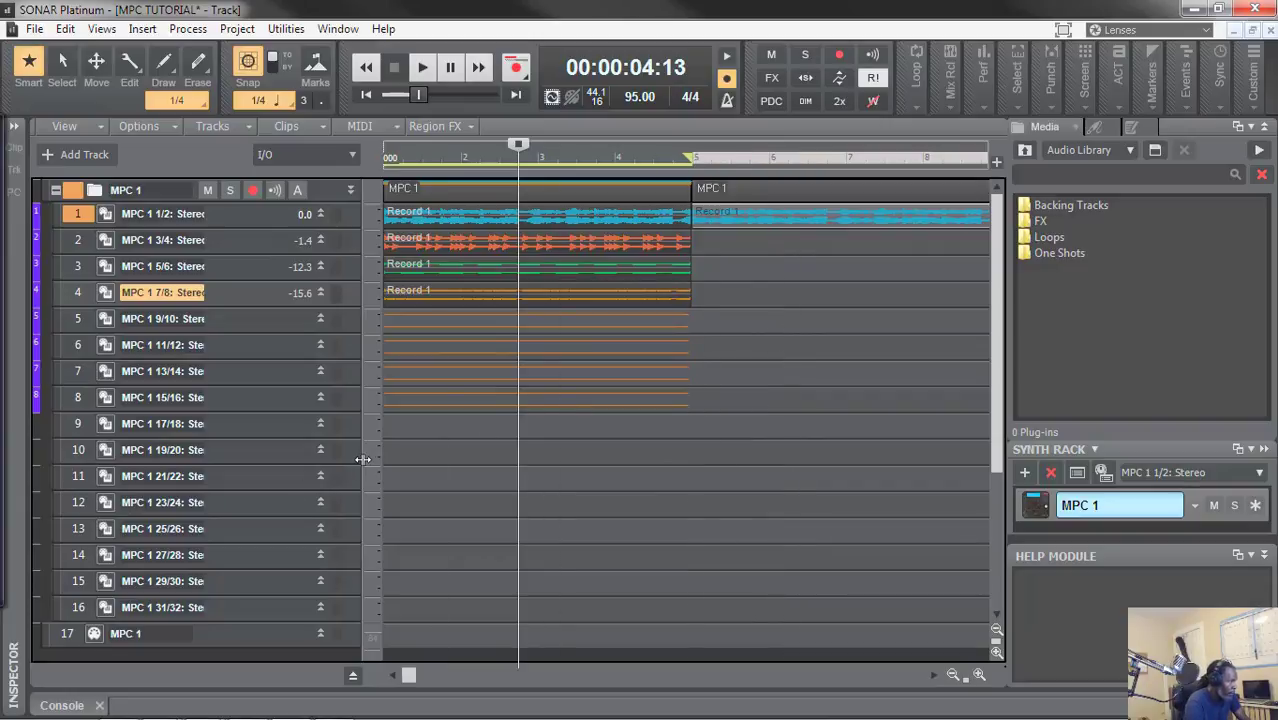
pyautogui.moveTo(363, 459); pyautogui.dragTo(236, 461)
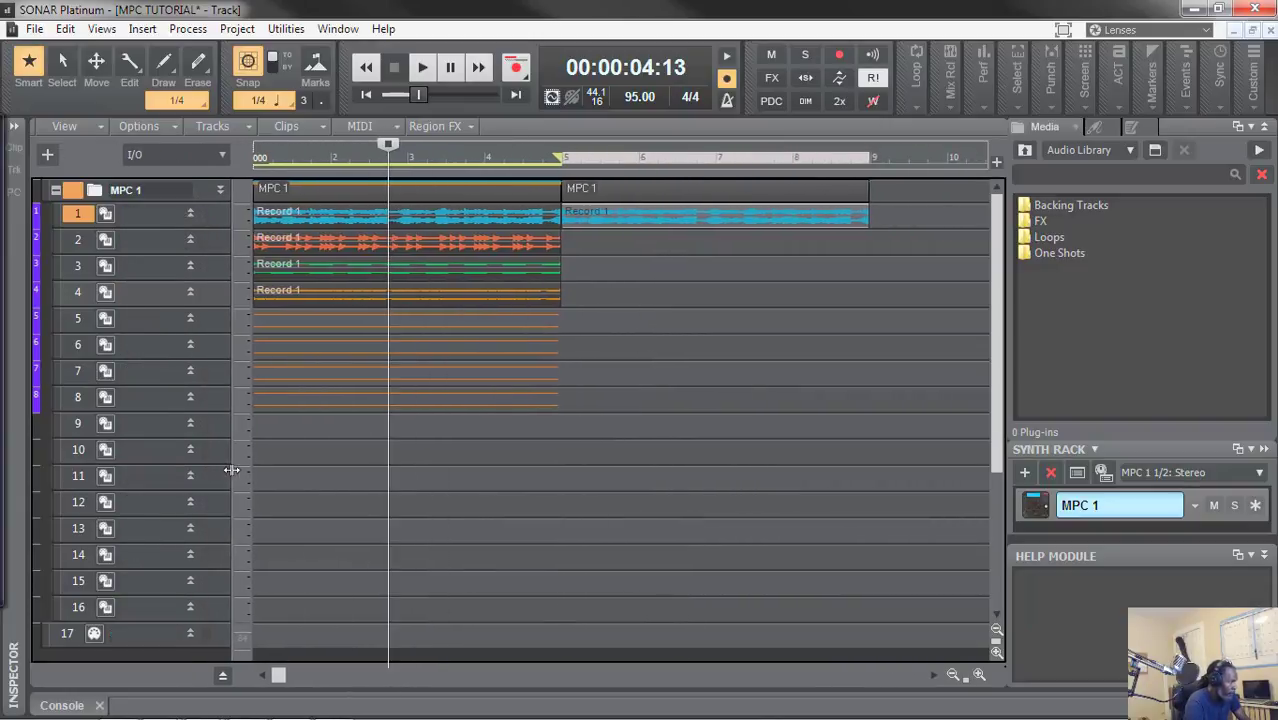
pyautogui.click(540, 268)
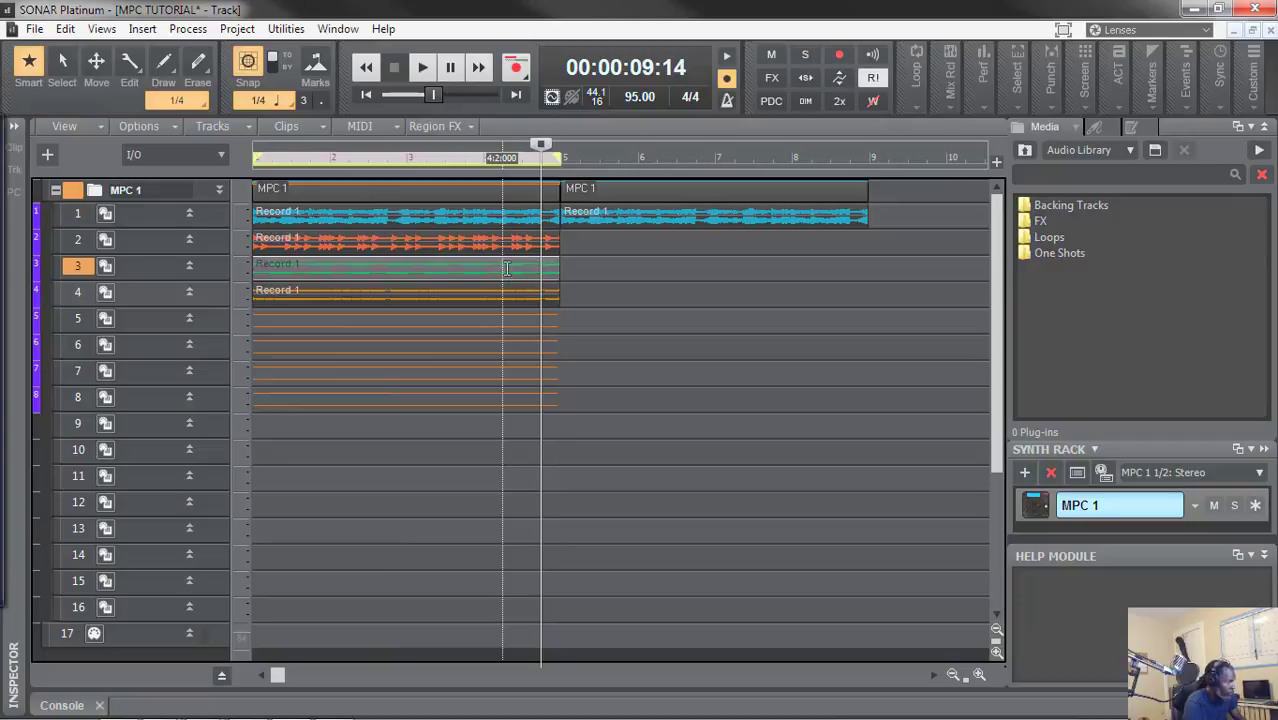
pyautogui.moveTo(507, 268); pyautogui.dragTo(836, 271)
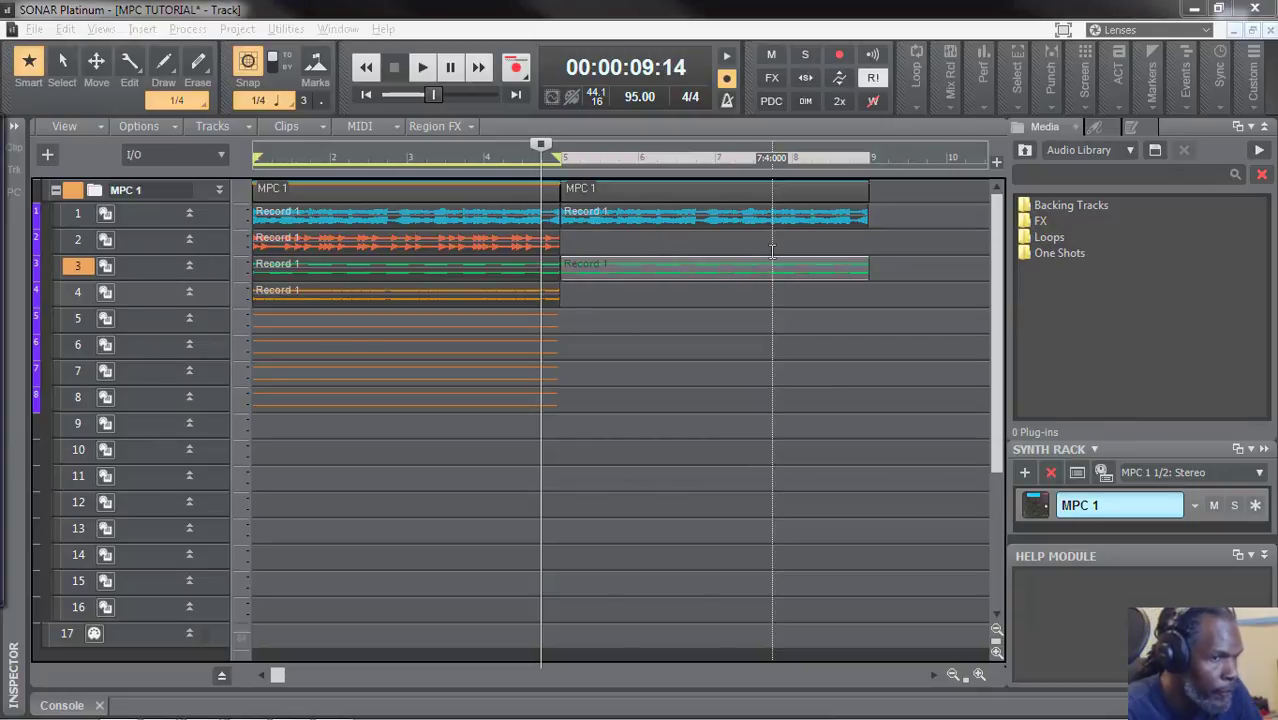
pyautogui.hotkey('alt', 'Tab')
pyautogui.hotkey('alt', 'Tab')
pyautogui.hotkey('alt', 'Tab')
pyautogui.hotkey('alt', 'Tab')
pyautogui.hotkey('alt', 'Tab')
pyautogui.hotkey('alt', 'Tab')
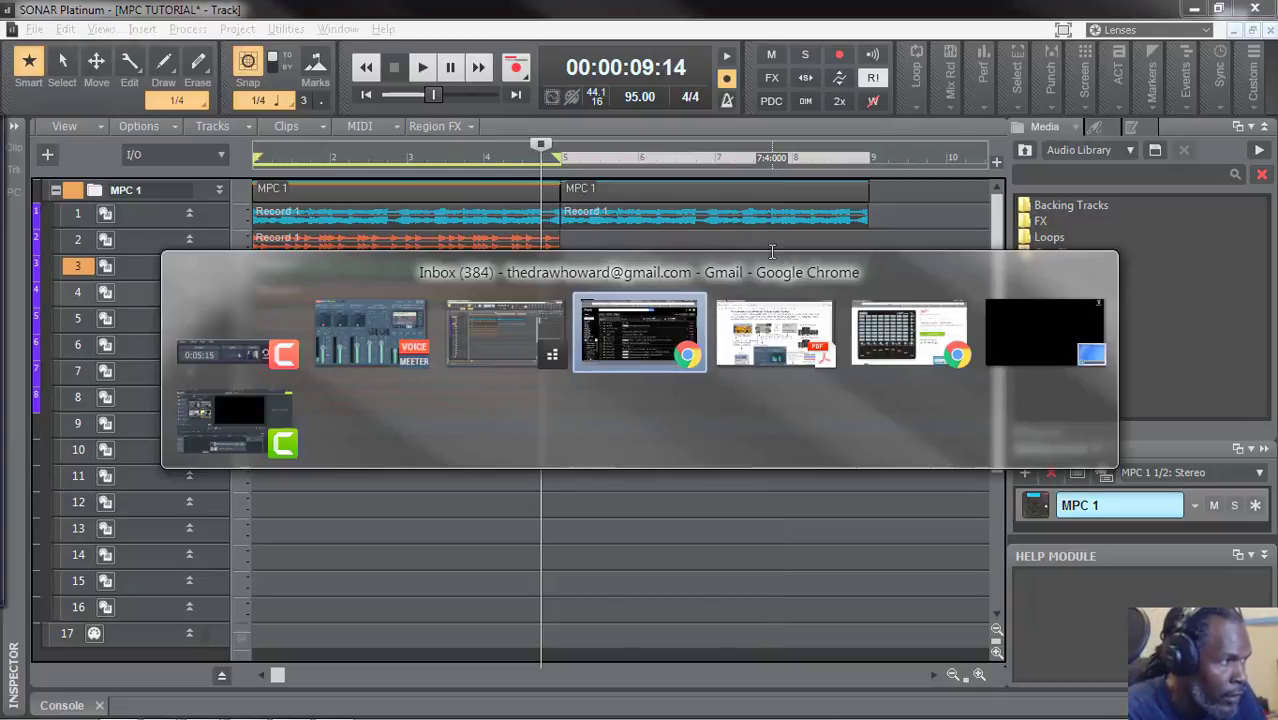
pyautogui.hotkey('alt', 'Tab')
pyautogui.hotkey('alt', 'Tab')
pyautogui.hotkey('alt', 'Tab')
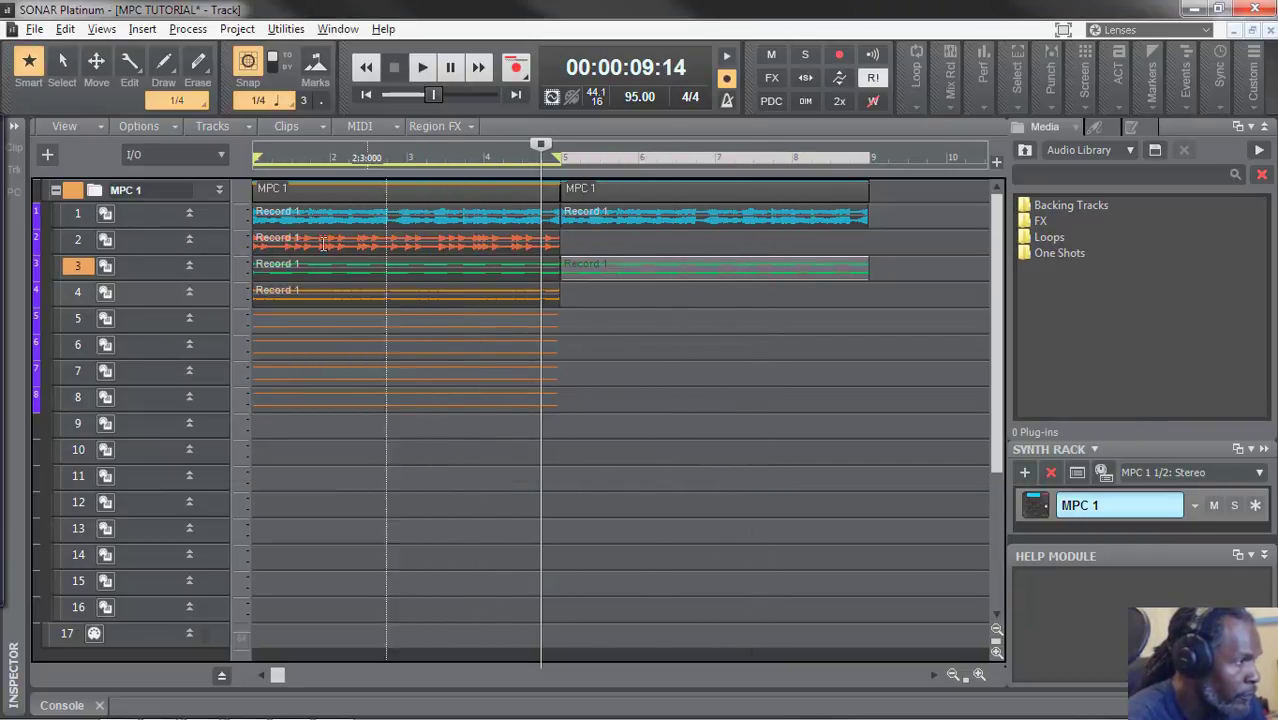
# - Increase the heights of audio track 1 and MIDI track 17 until their track controls show
pyautogui.moveTo(206, 232); pyautogui.dragTo(197, 320)
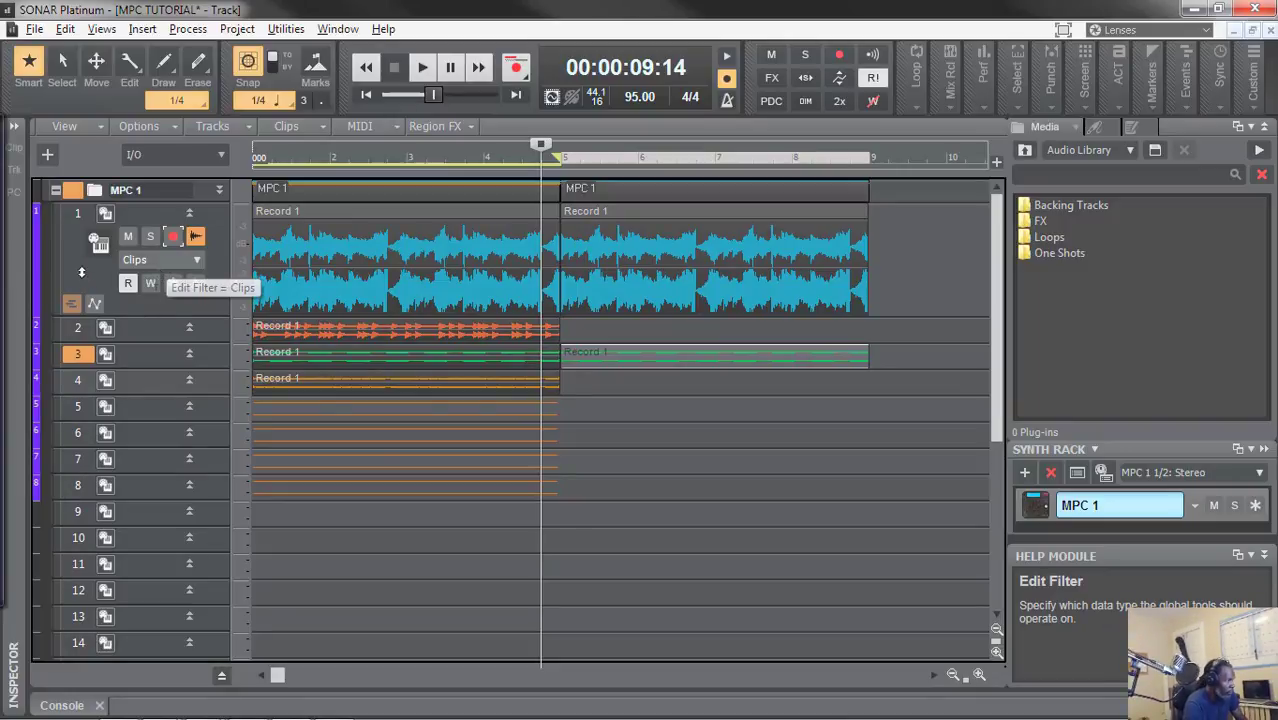
pyautogui.scroll(-5, 103, 343)
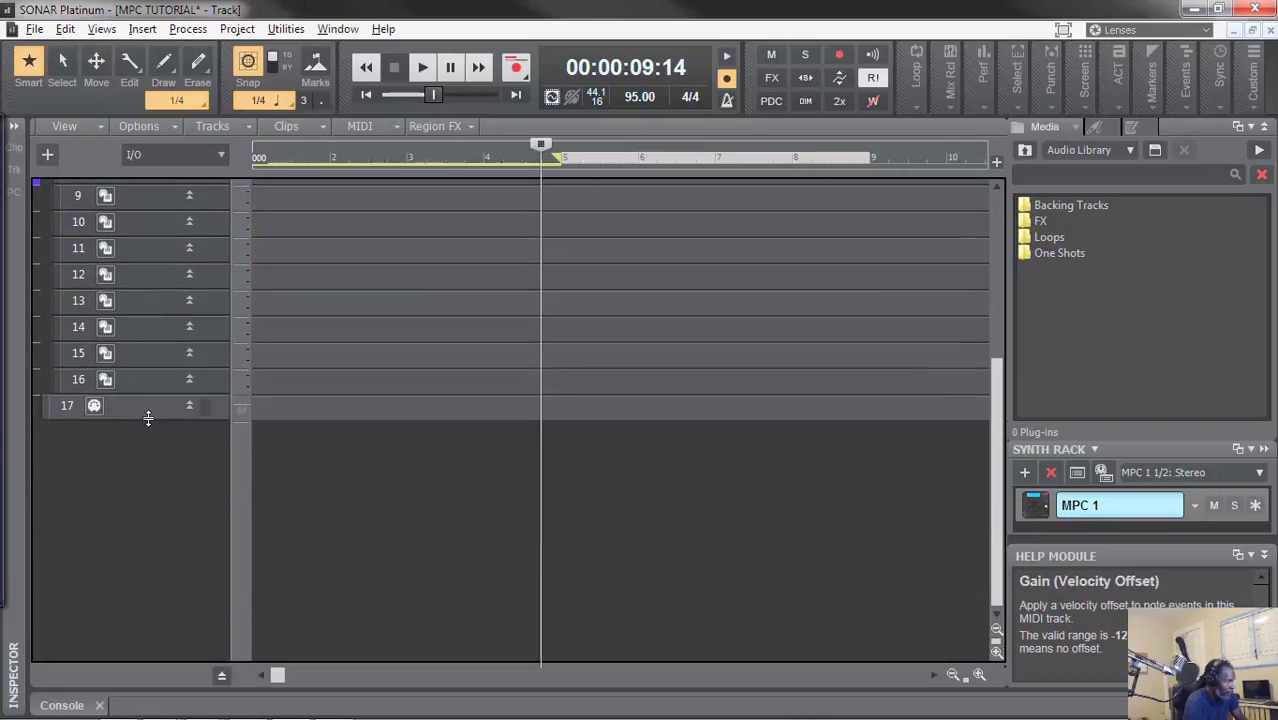
pyautogui.moveTo(148, 418); pyautogui.dragTo(161, 575)
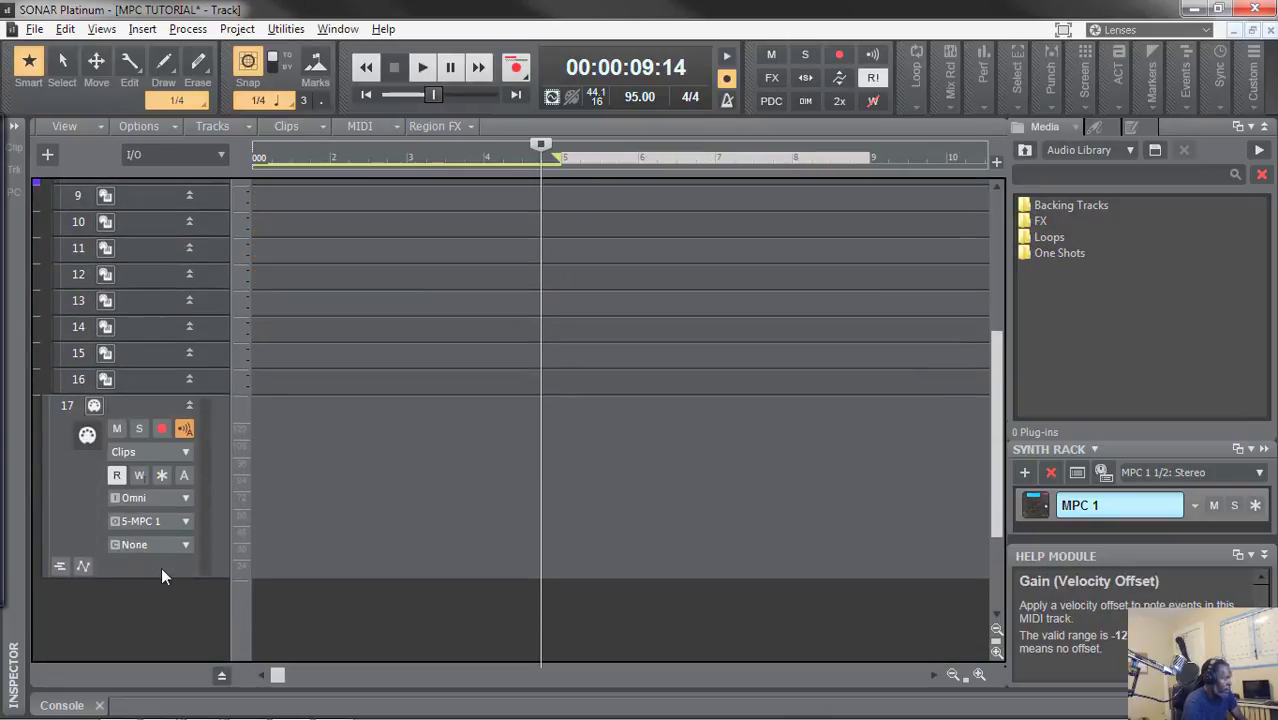
pyautogui.click(163, 68)
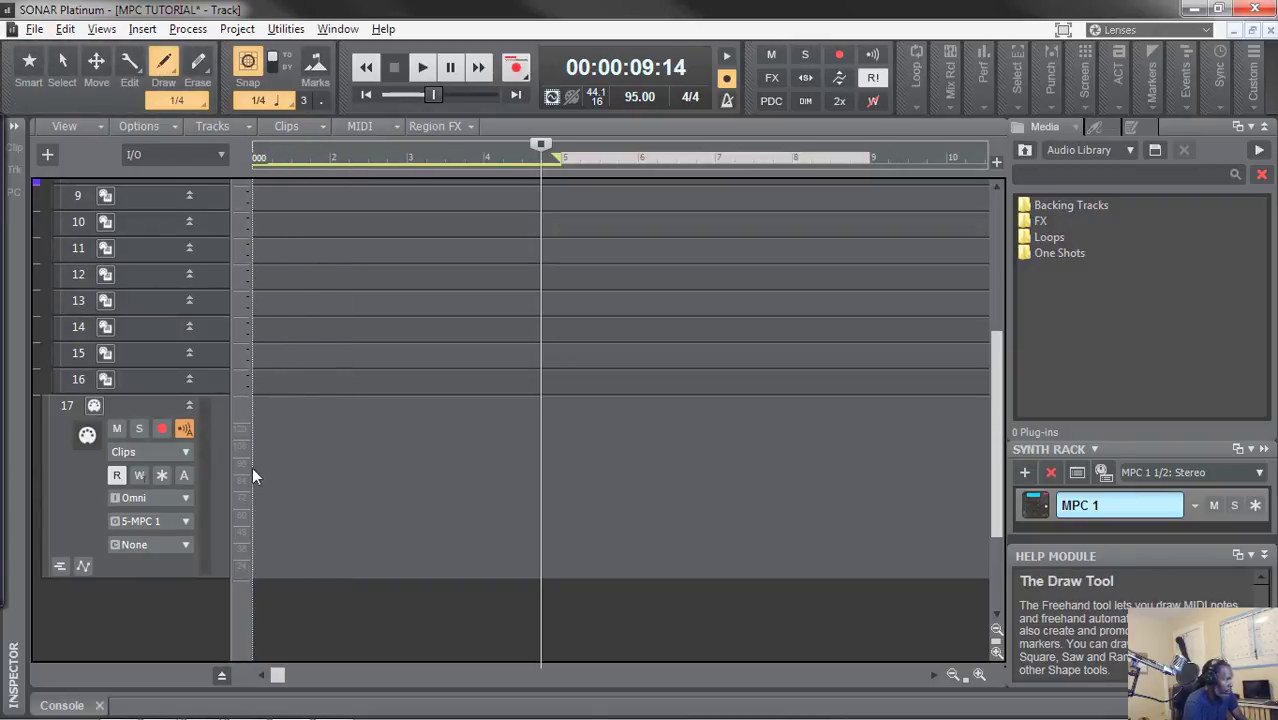
pyautogui.click(256, 467)
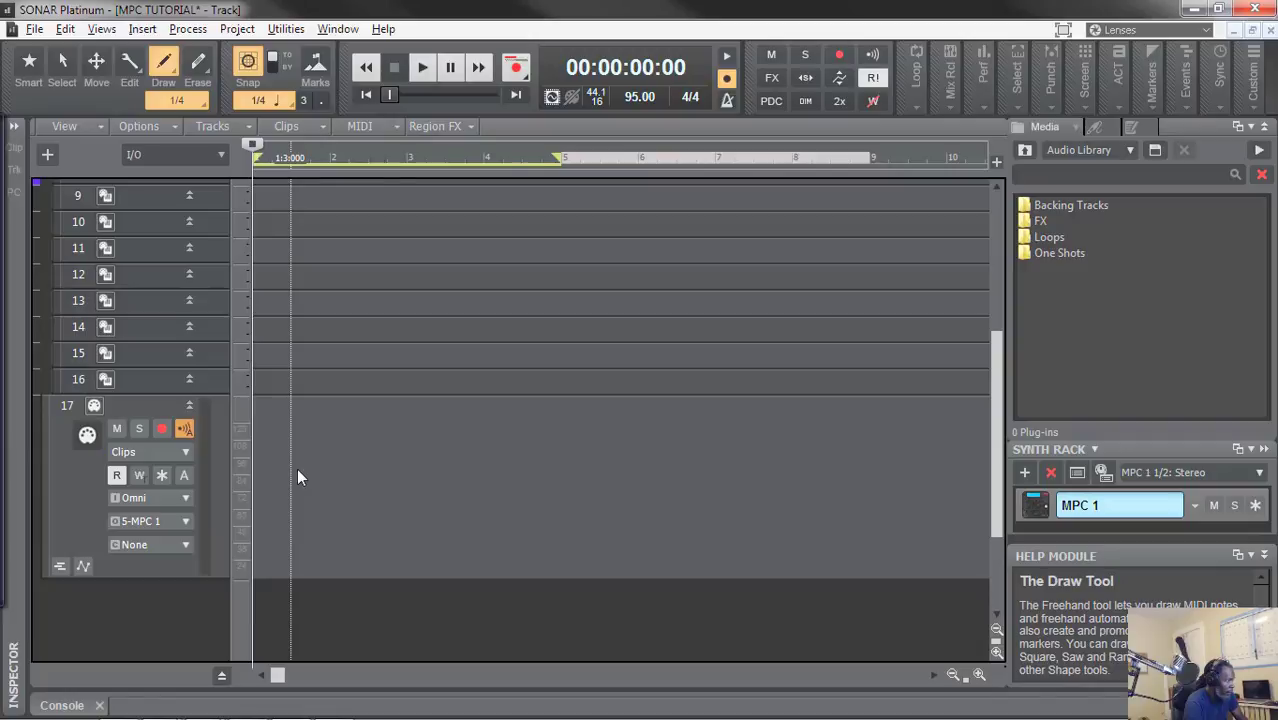
pyautogui.rightClick(297, 467)
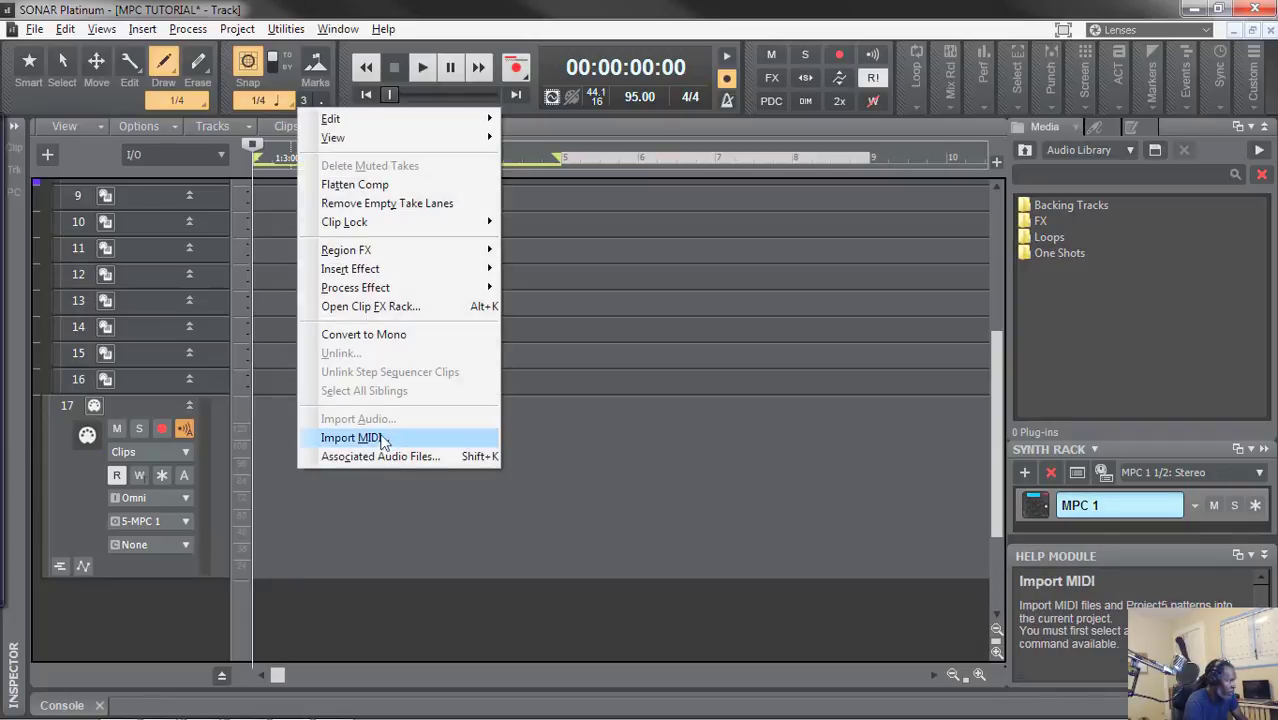
pyautogui.moveTo(458, 249)
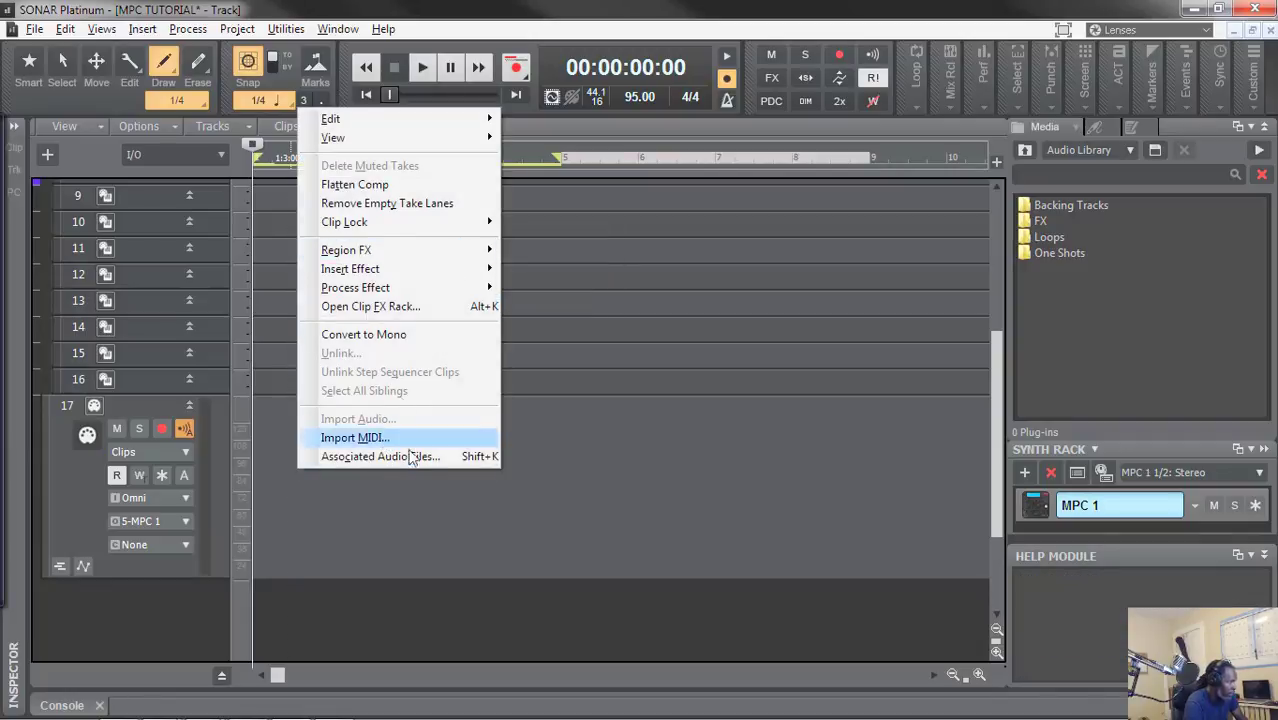
pyautogui.click(326, 524)
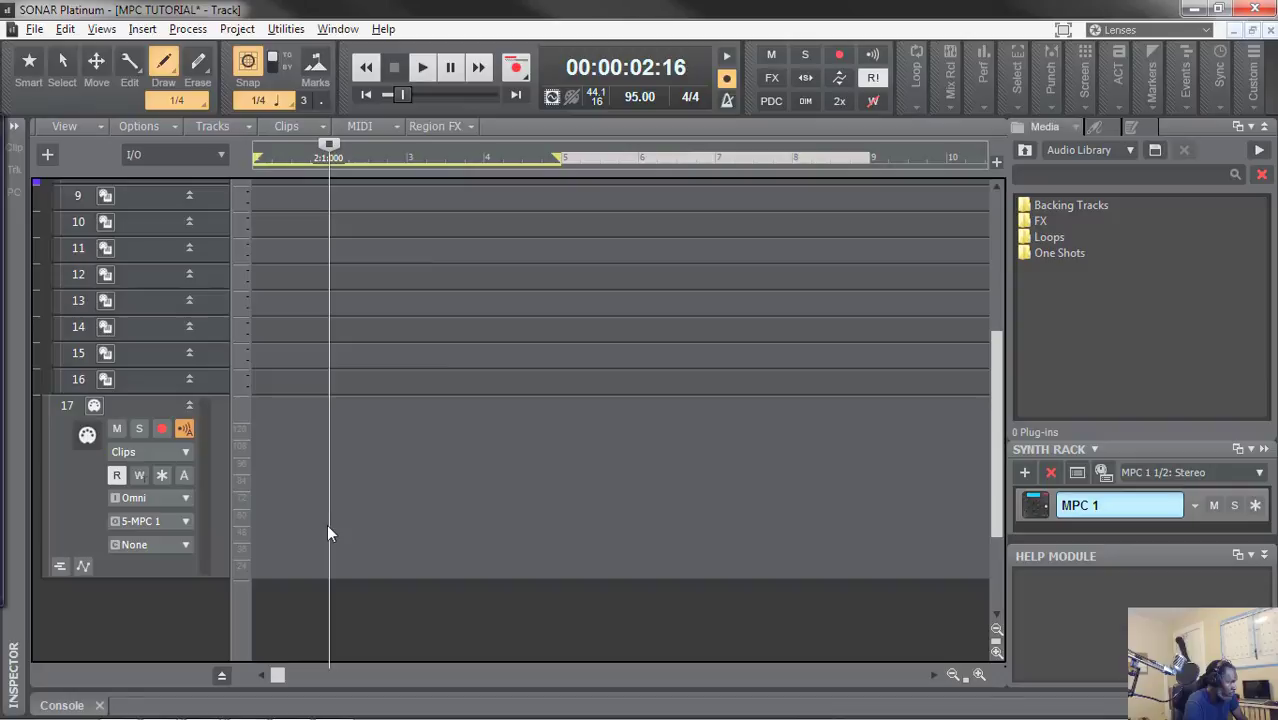
# - Bring the MPC's SAMPLE MIDI pattern onto track 17, placing it at about 2:2:000
pyautogui.click(274, 474)
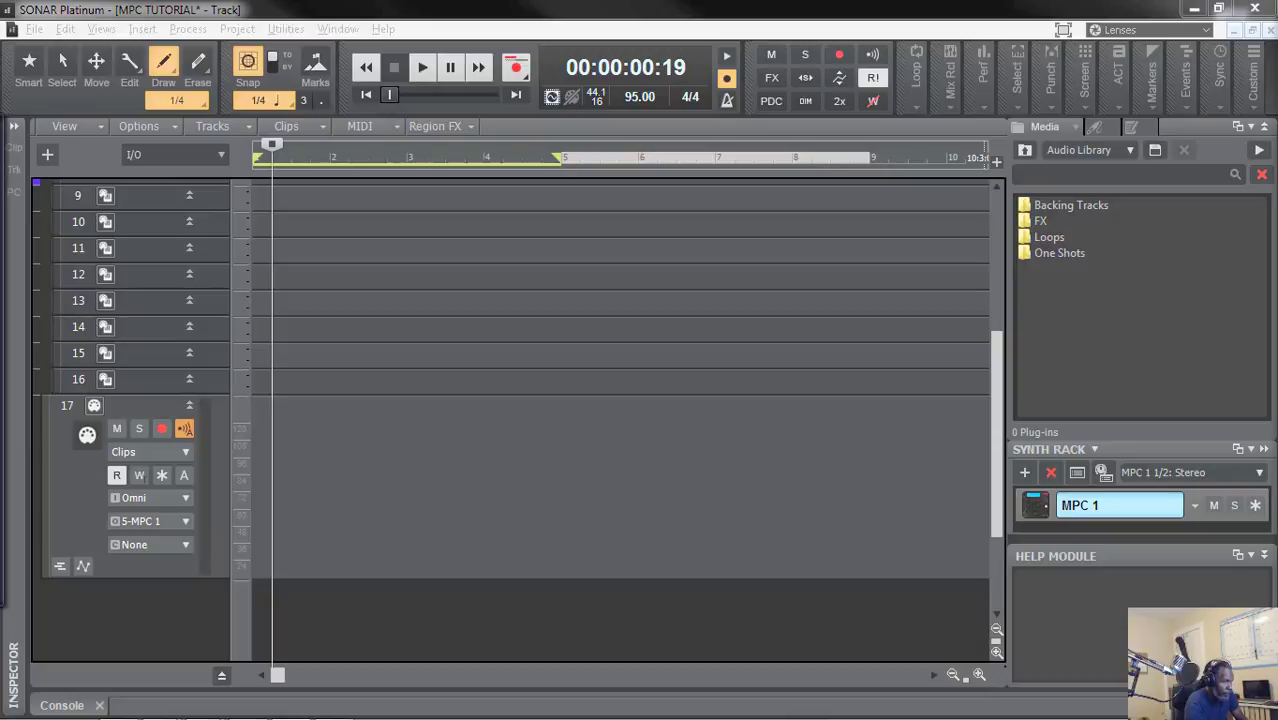
pyautogui.moveTo(1083, 388); pyautogui.dragTo(381, 471)
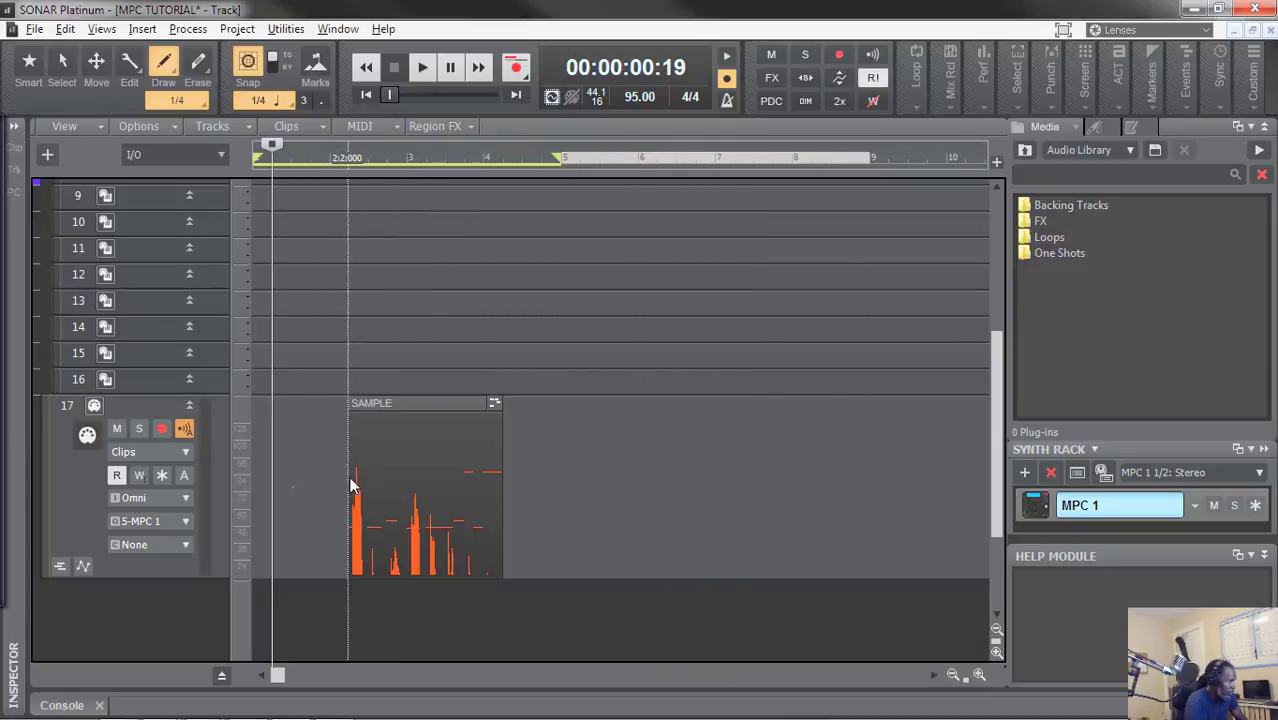
# - Try to select the SAMPLE clip on track 17 and open it for editing with the Draw tool
pyautogui.click(436, 410)
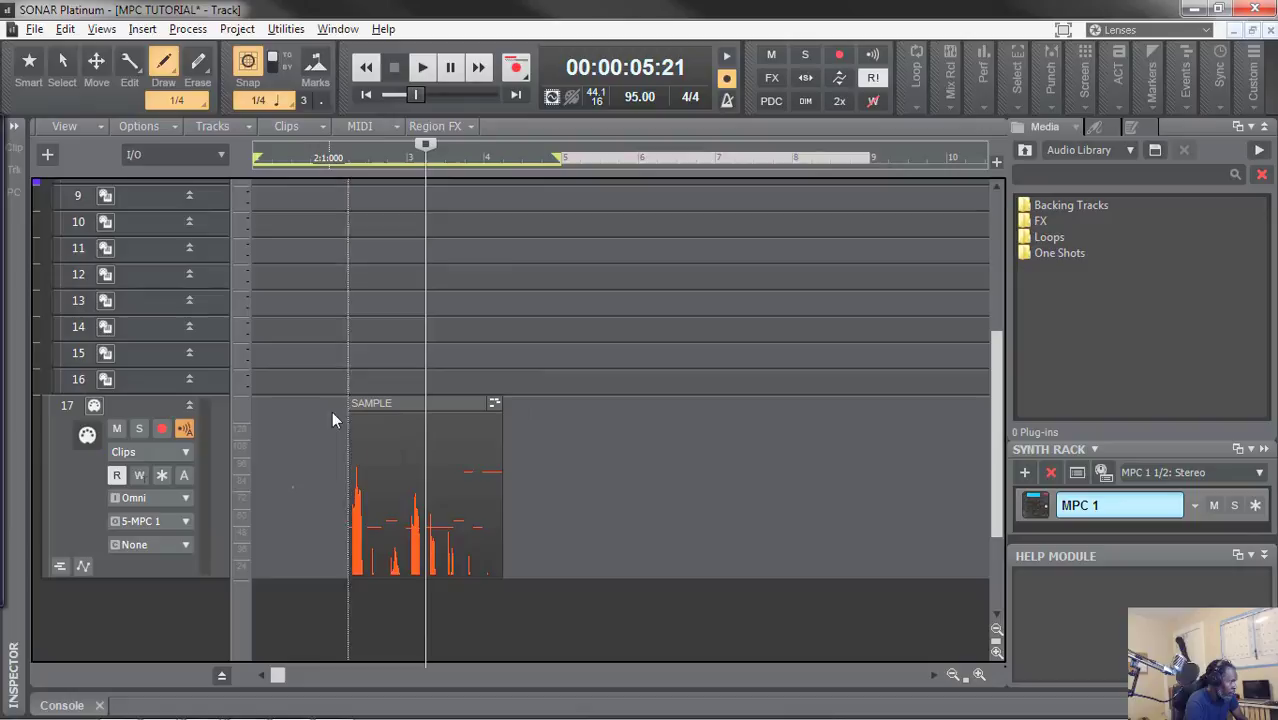
pyautogui.click(386, 405)
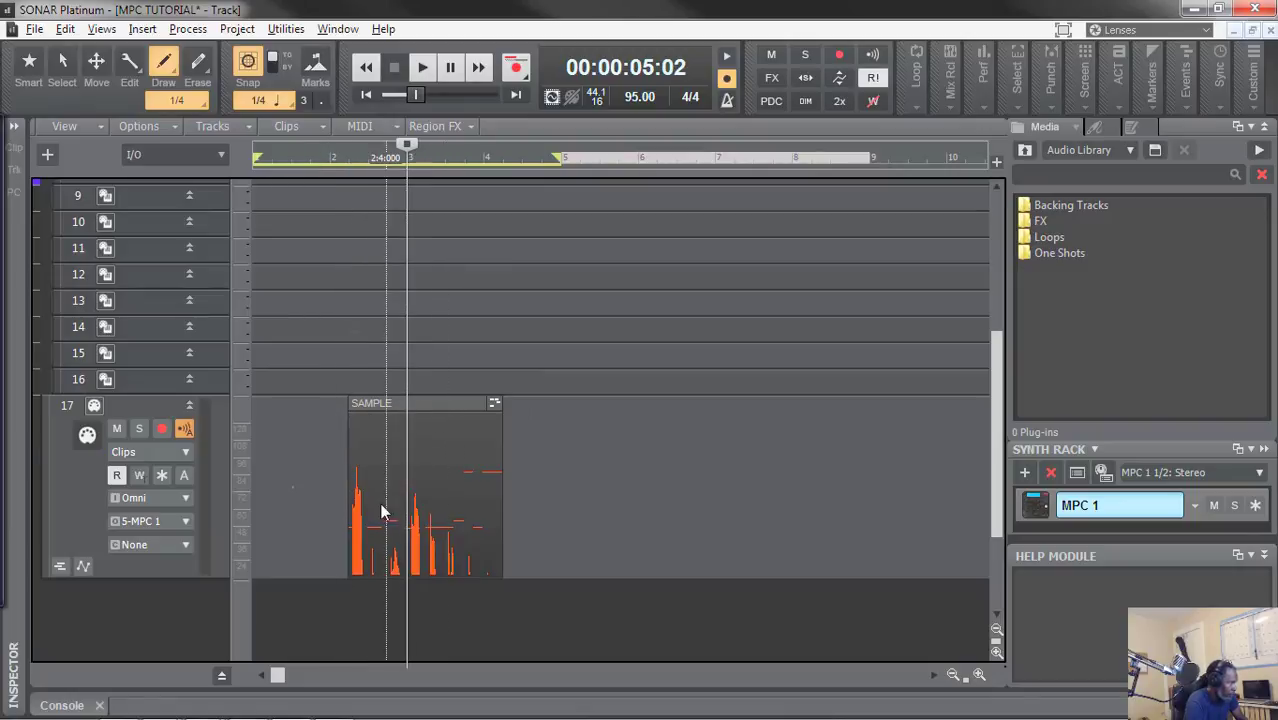
pyautogui.click(580, 492)
pyautogui.click(422, 402)
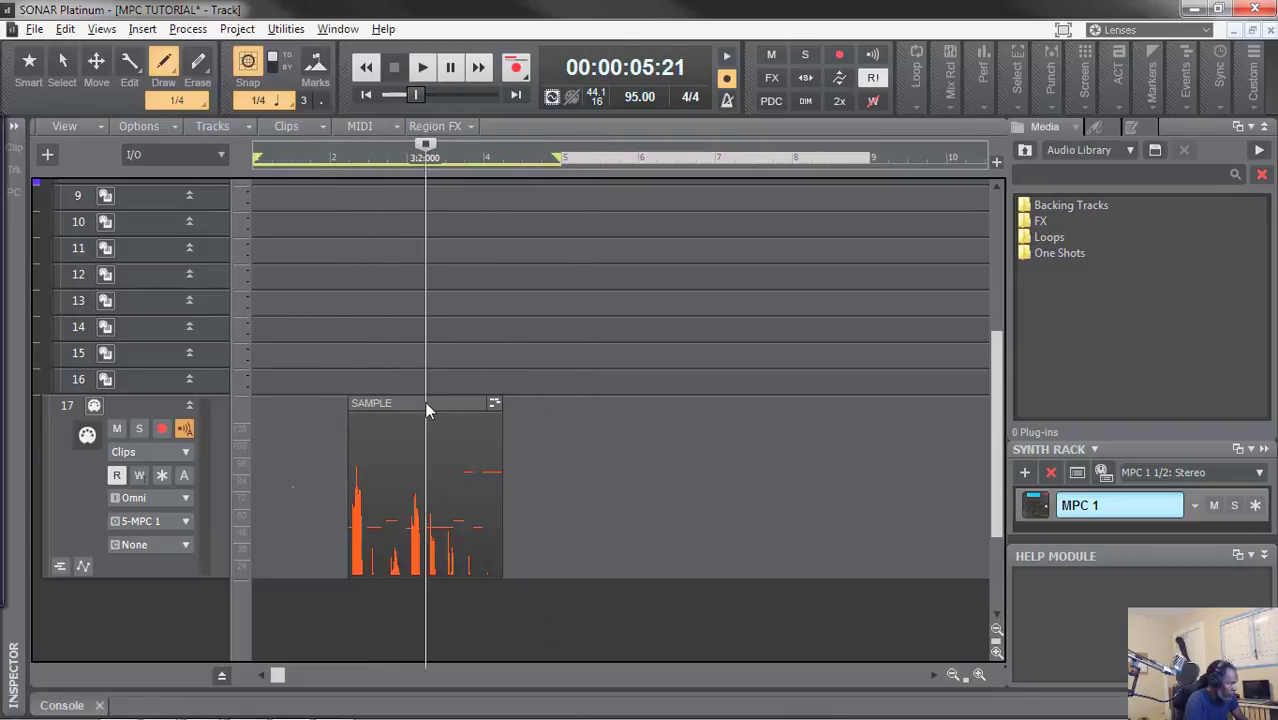
pyautogui.click(354, 400)
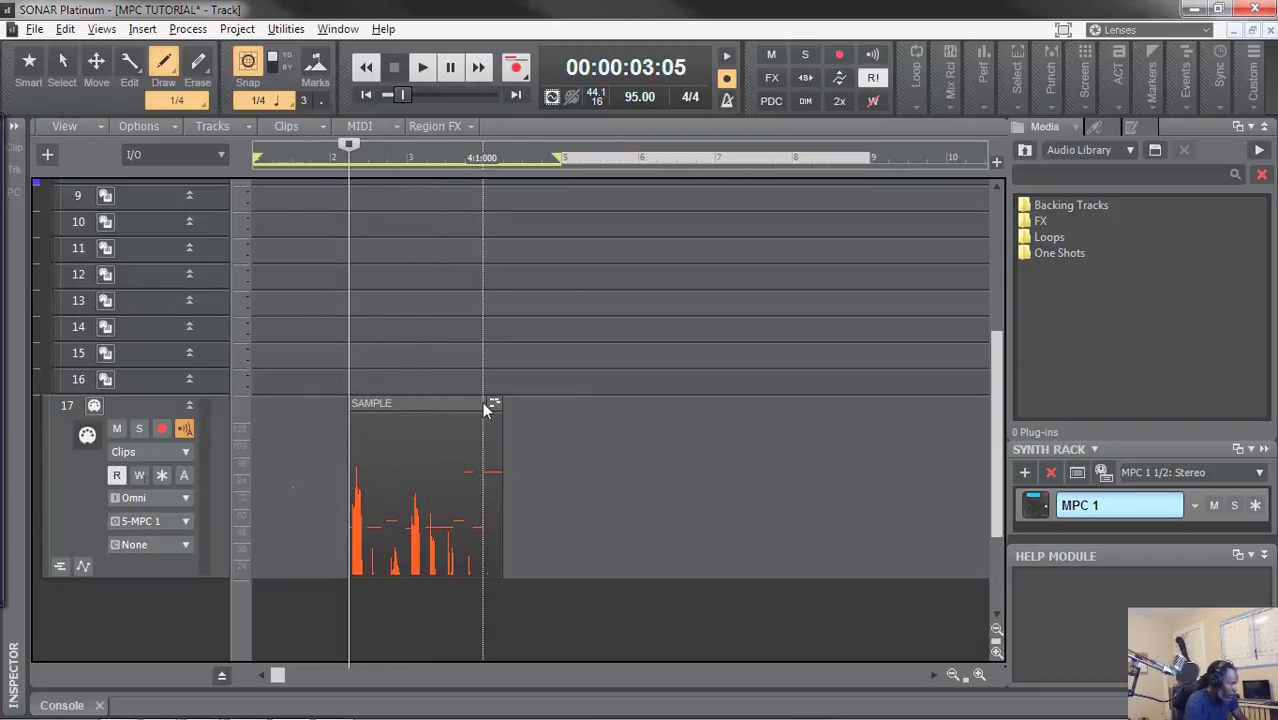
pyautogui.doubleClick(429, 466)
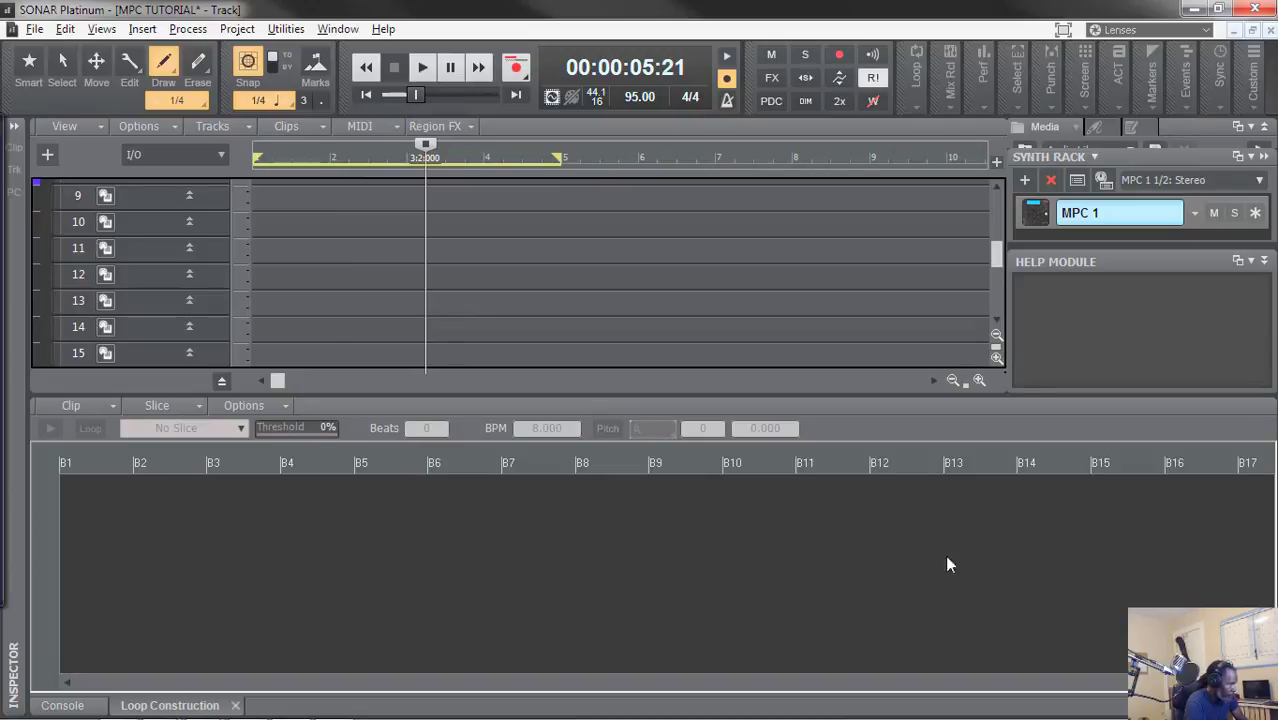
pyautogui.click(222, 380)
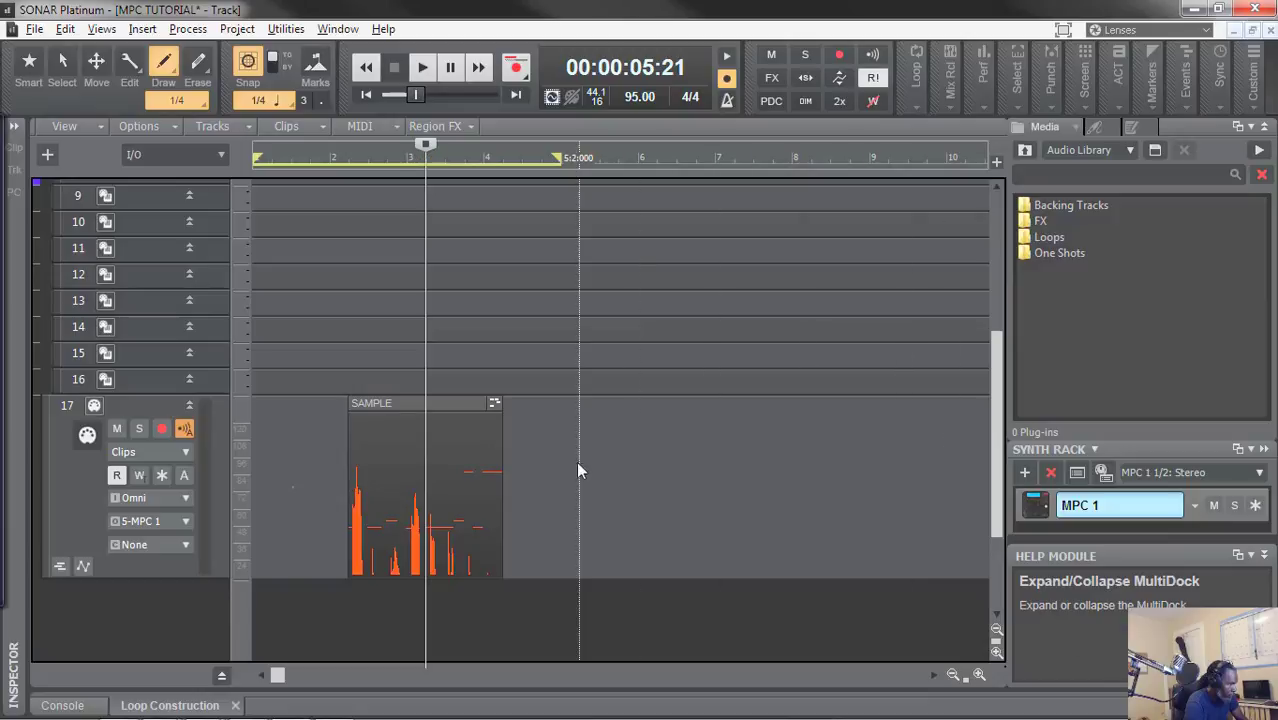
pyautogui.click(464, 400)
pyautogui.click(616, 372)
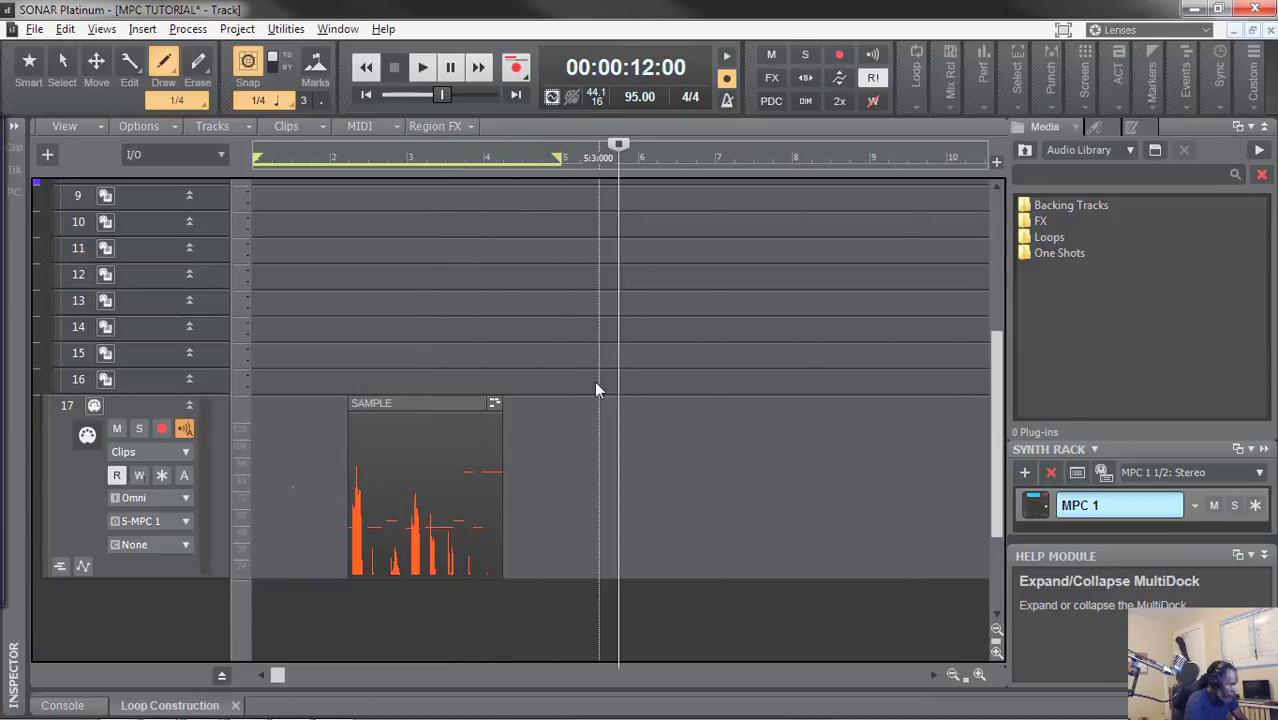
pyautogui.click(598, 385)
pyautogui.click(386, 437)
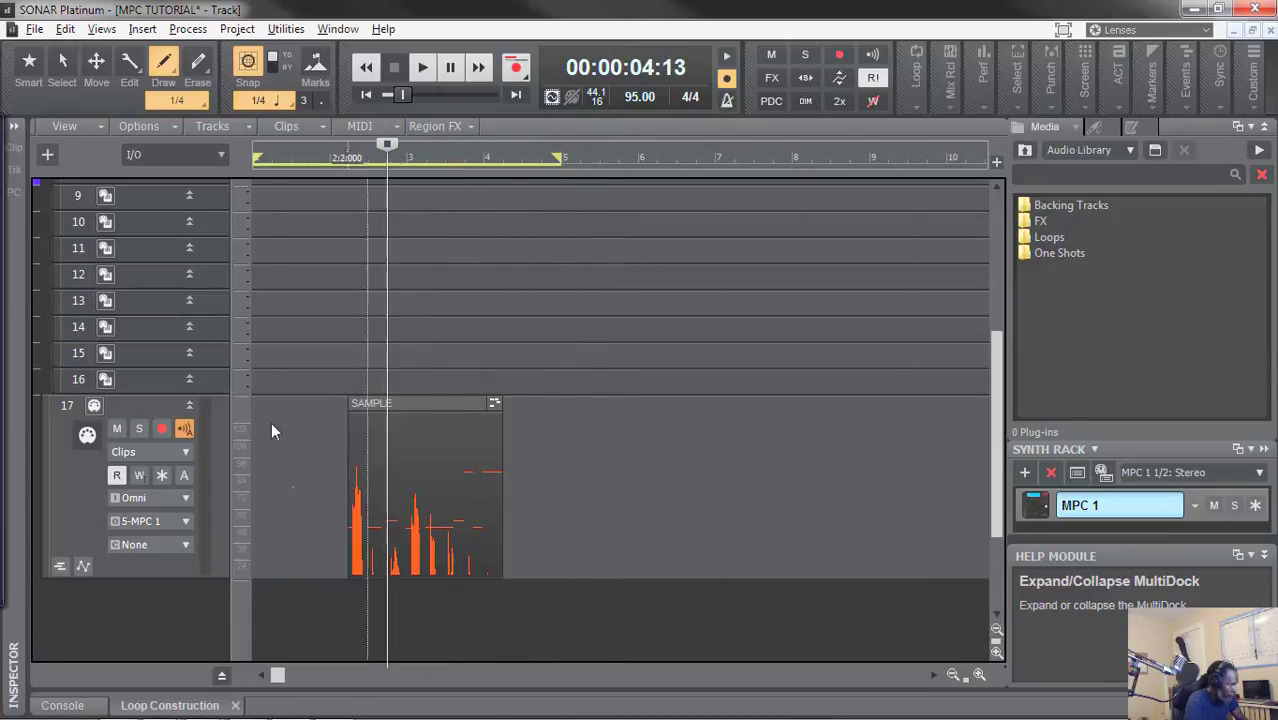
# - Turn on input echo for track 17 and move its SAMPLE clip to the project start with the Move tool
pyautogui.click(184, 429)
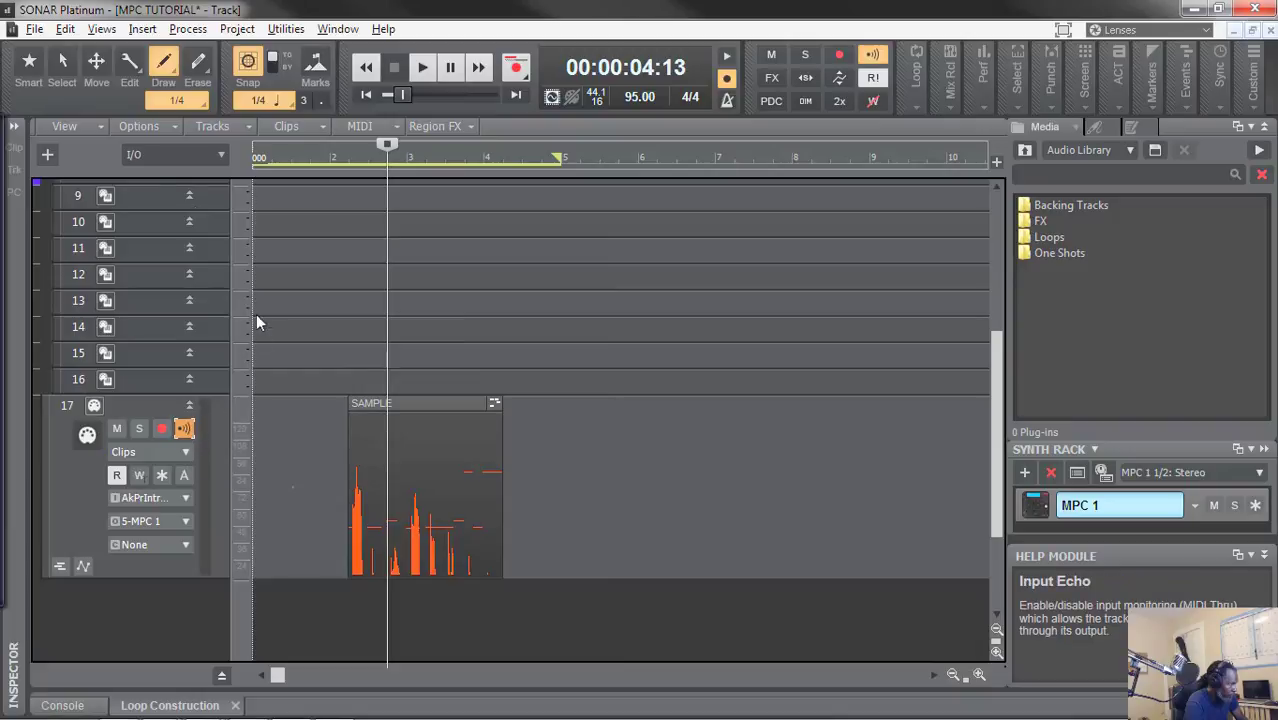
pyautogui.click(96, 64)
pyautogui.moveTo(439, 403); pyautogui.dragTo(308, 413)
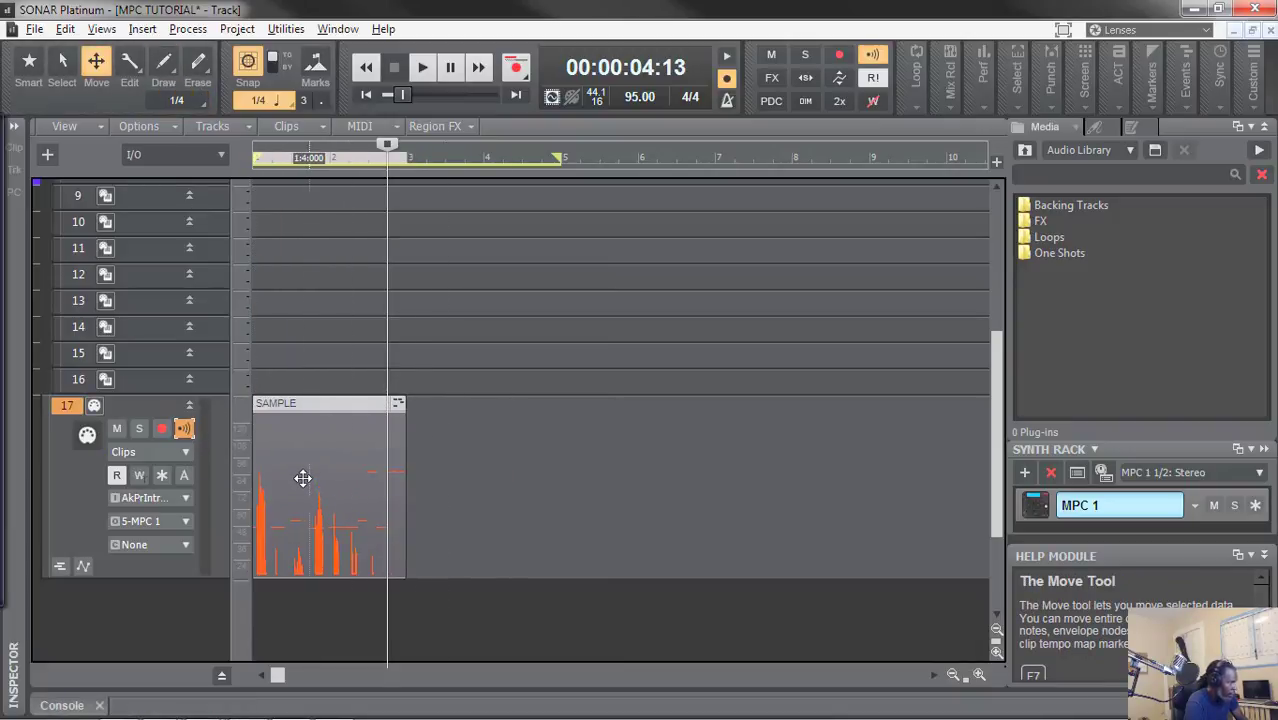
# - Open the SAMPLE clip in the Piano Roll and audition the key row of its notes just below C7
pyautogui.doubleClick(371, 403)
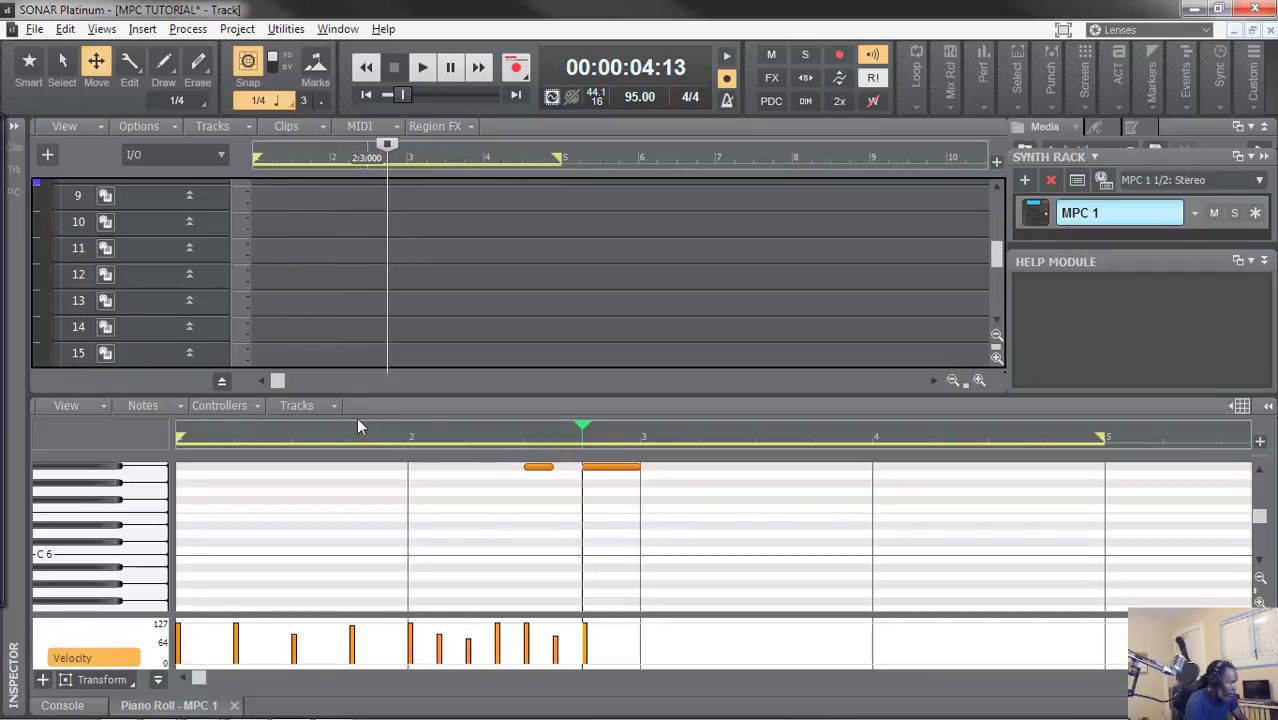
pyautogui.scroll(3, 479, 556)
pyautogui.scroll(2, 486, 552)
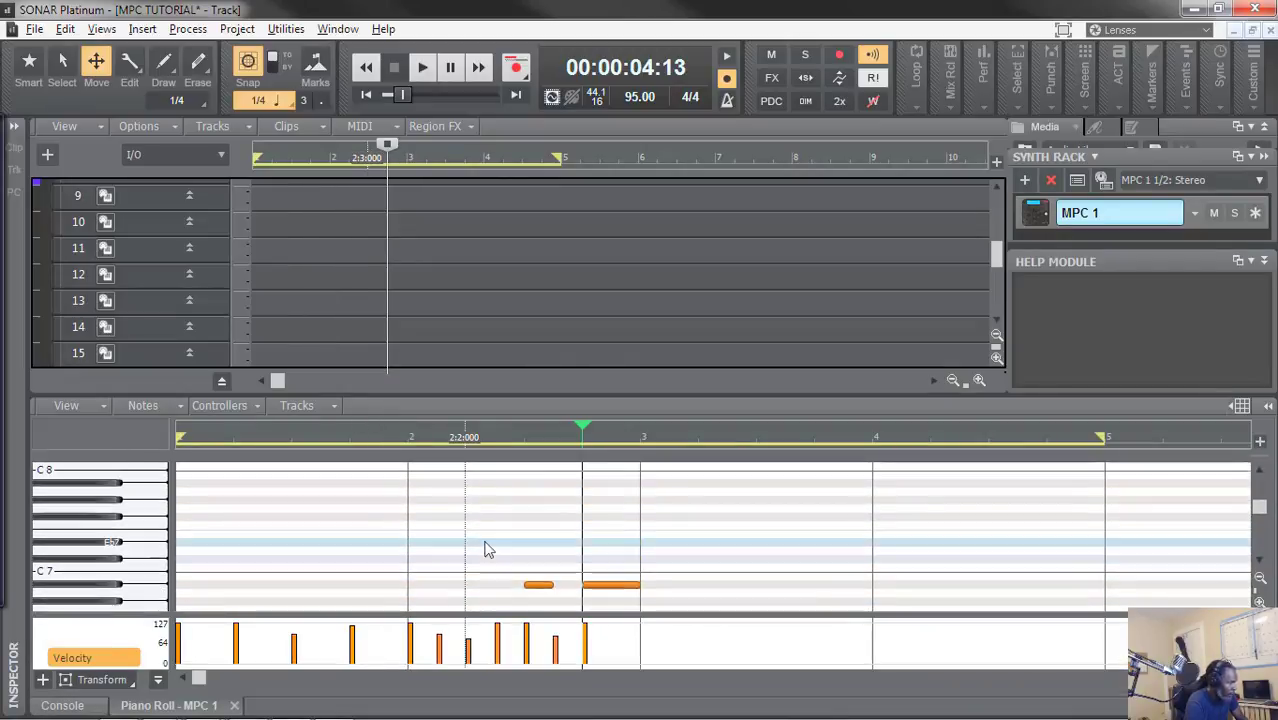
pyautogui.scroll(-1, 317, 571)
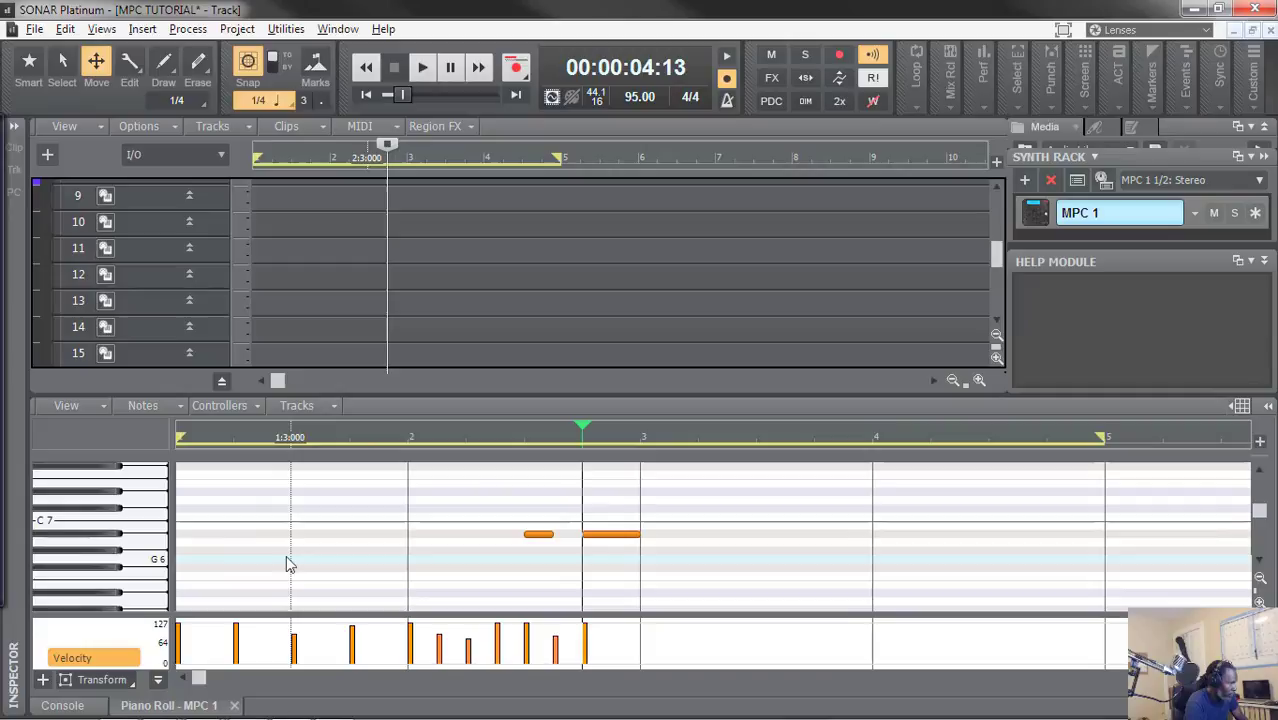
pyautogui.click(103, 540)
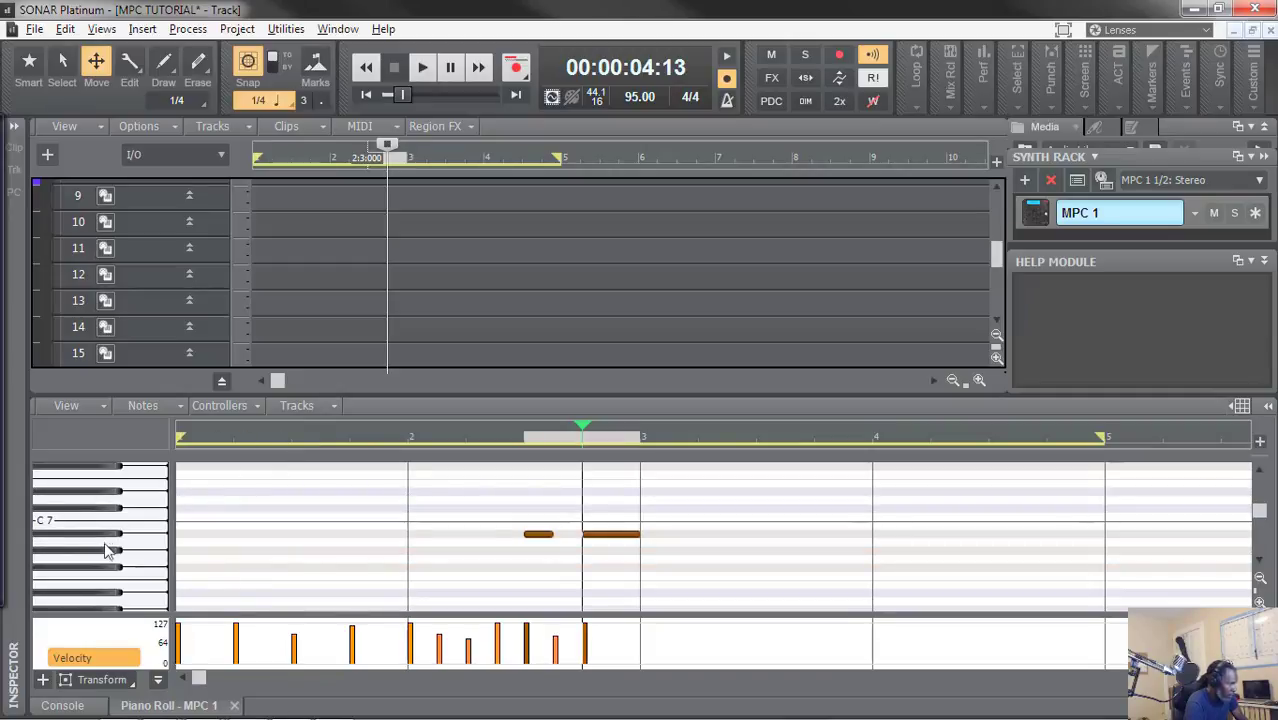
pyautogui.click(113, 558)
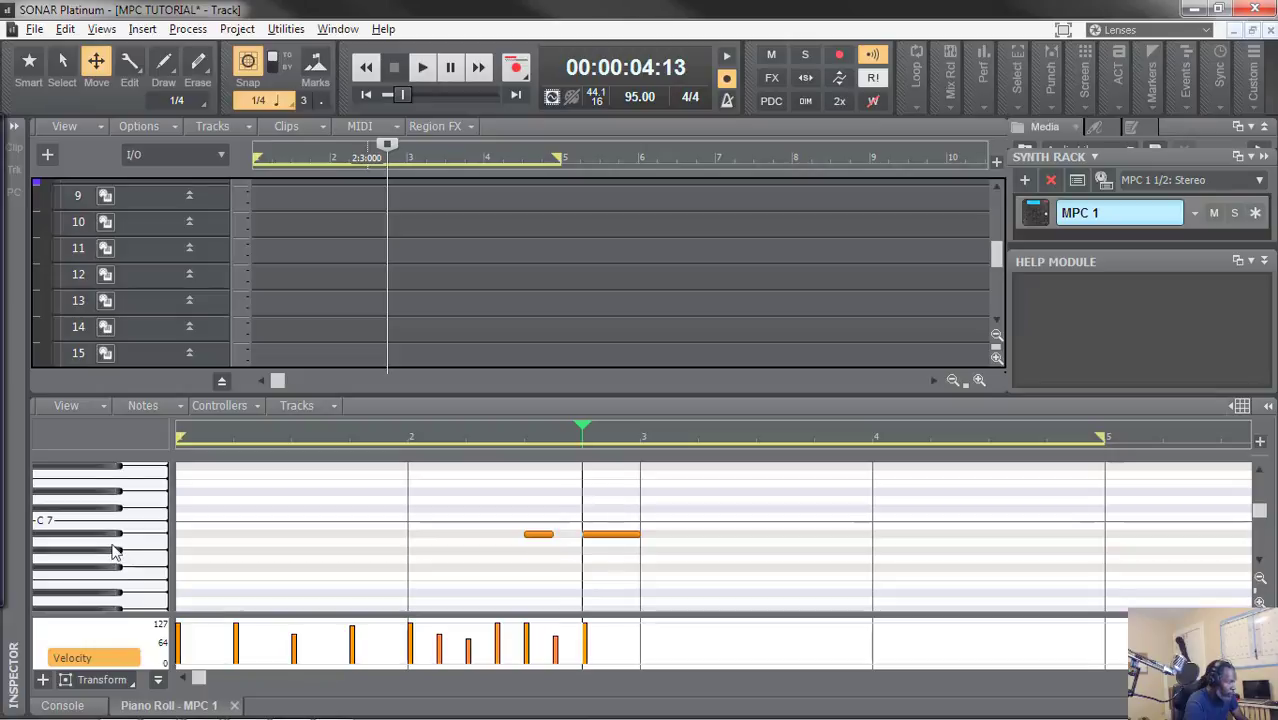
pyautogui.click(123, 541)
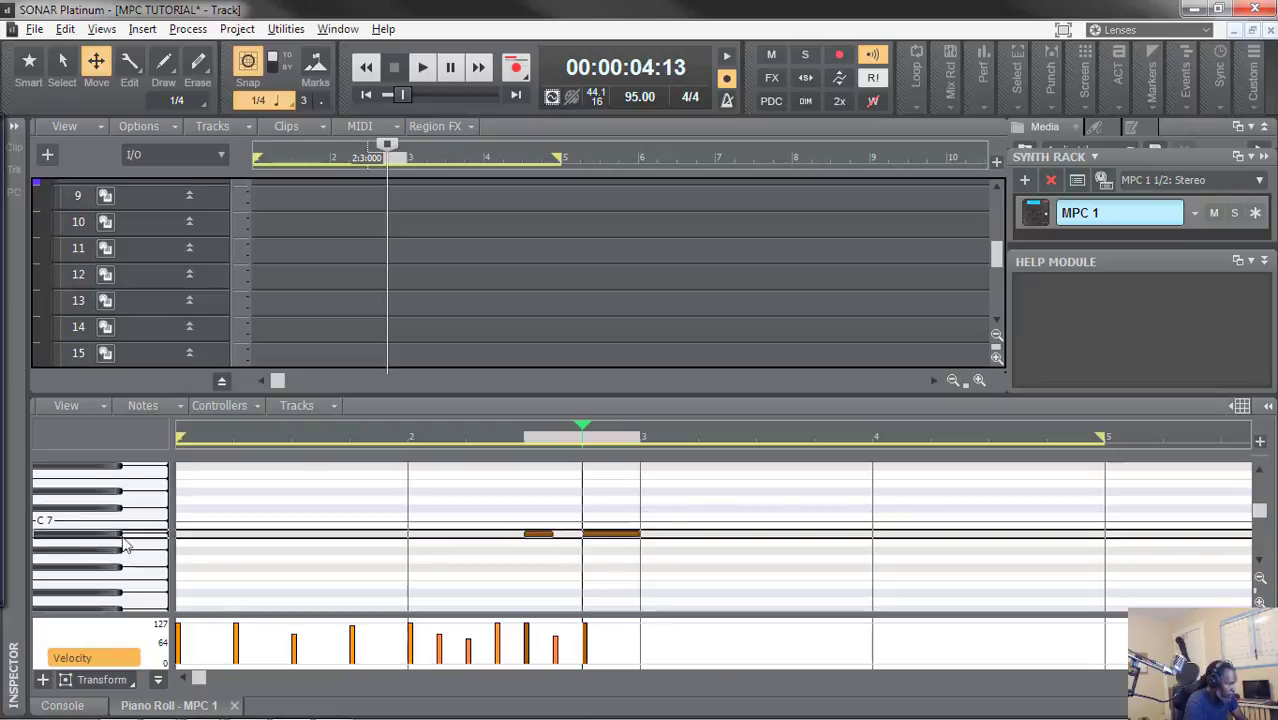
pyautogui.click(351, 548)
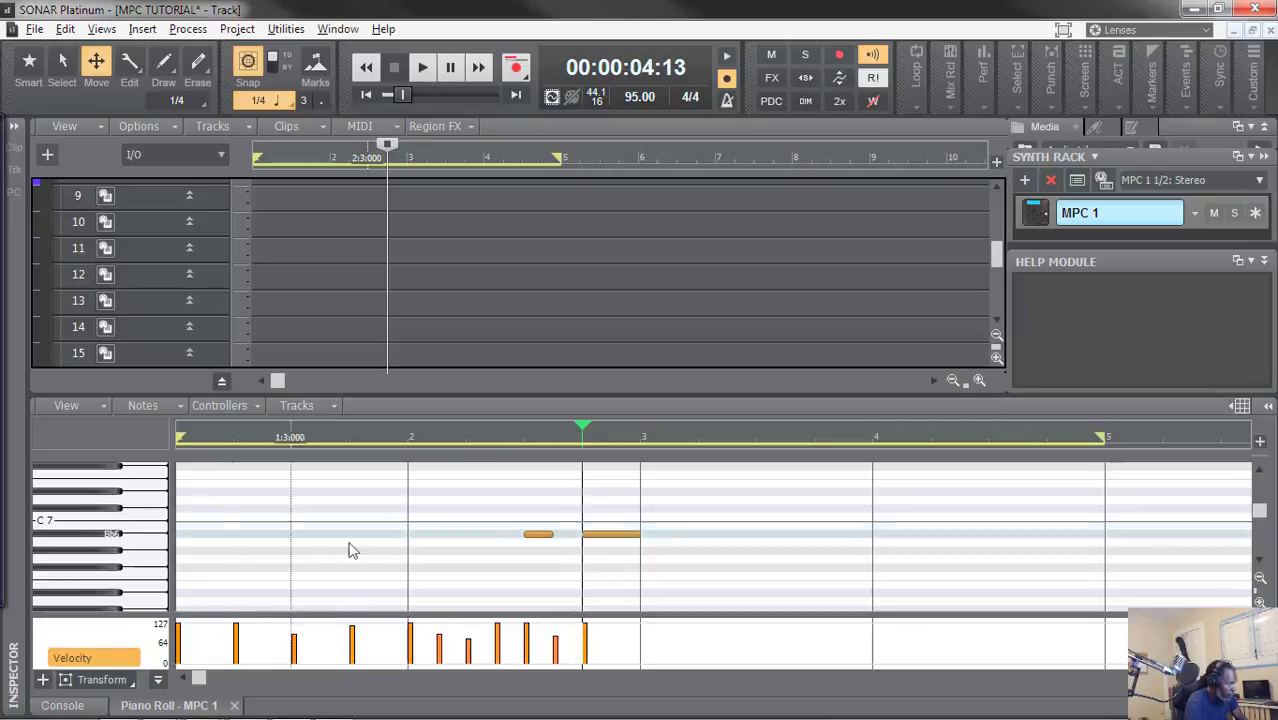
# - Audition the key rows of the SAMPLE clip's lower notes at and above C3, selecting each row's notes in turn
pyautogui.scroll(-8, 657, 502)
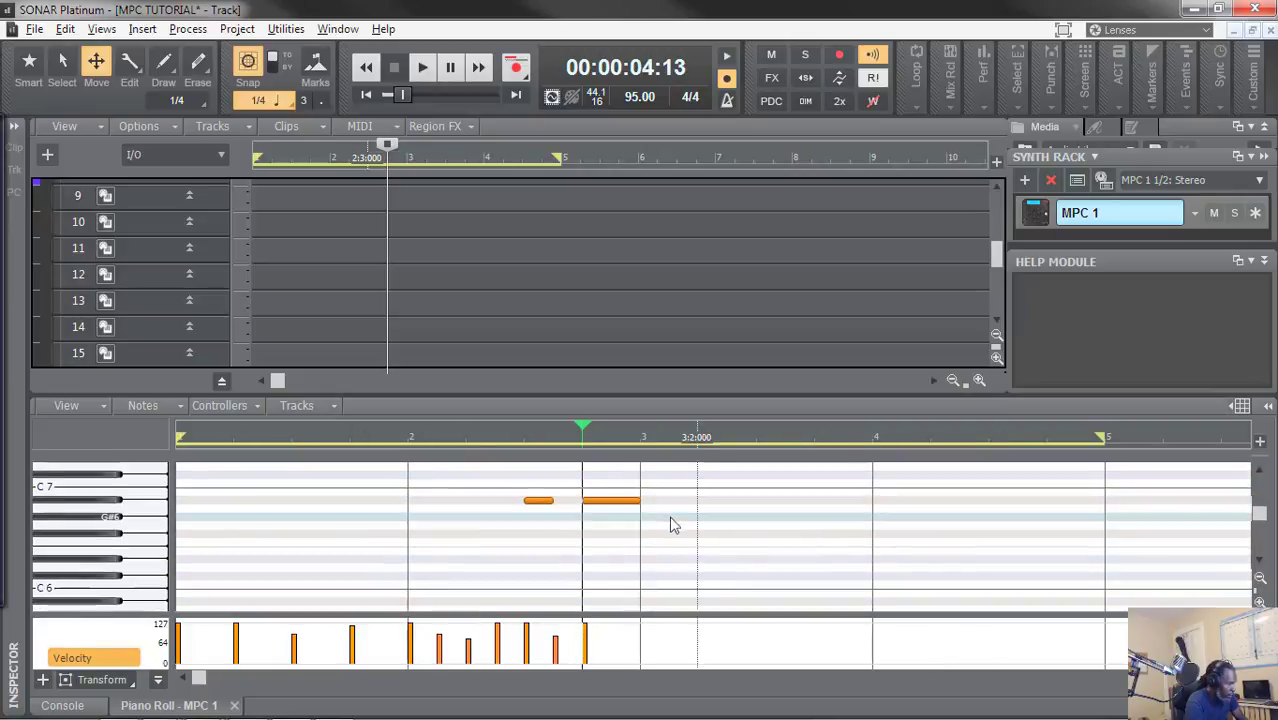
pyautogui.scroll(-5, 675, 536)
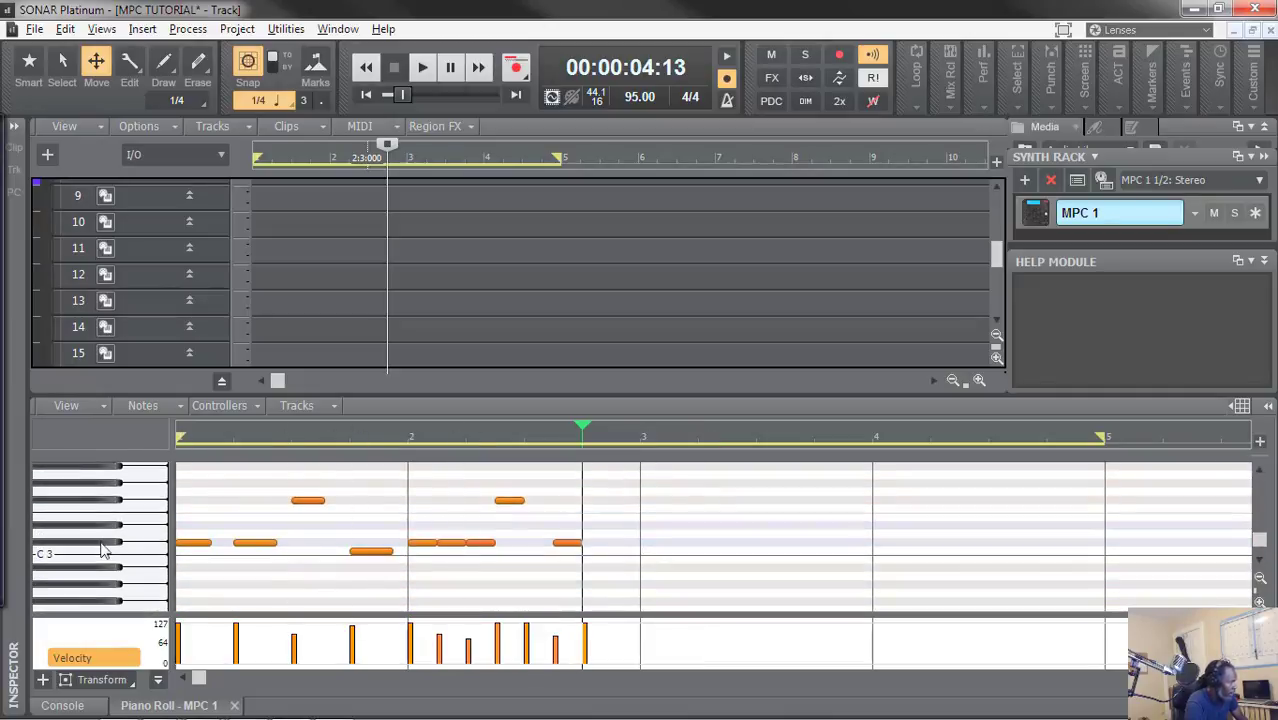
pyautogui.click(101, 547)
pyautogui.click(101, 547)
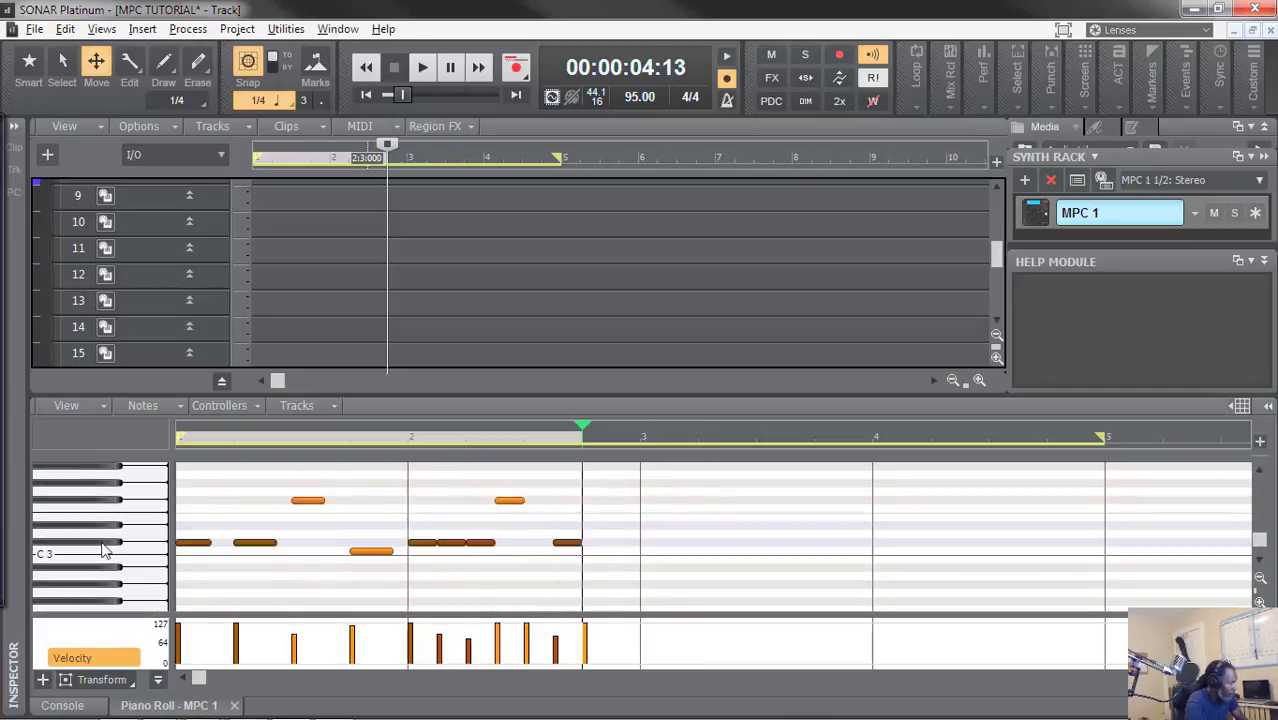
pyautogui.click(105, 556)
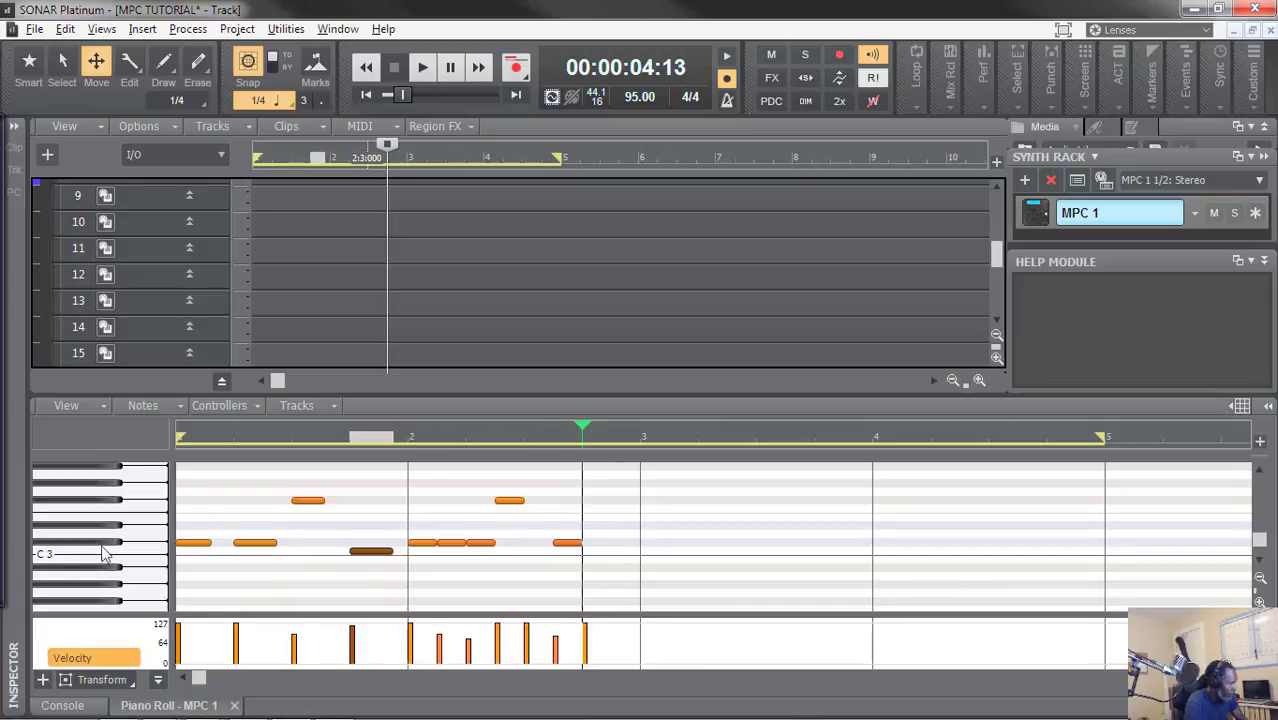
pyautogui.click(101, 547)
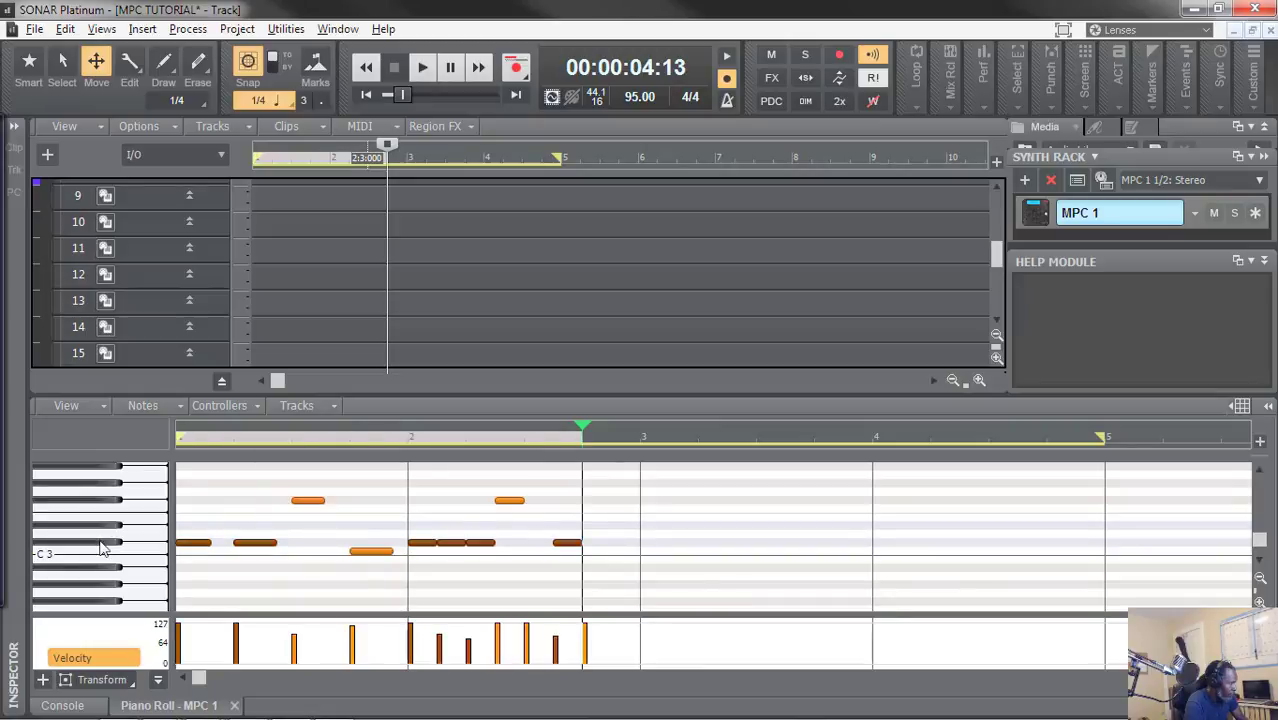
pyautogui.click(102, 503)
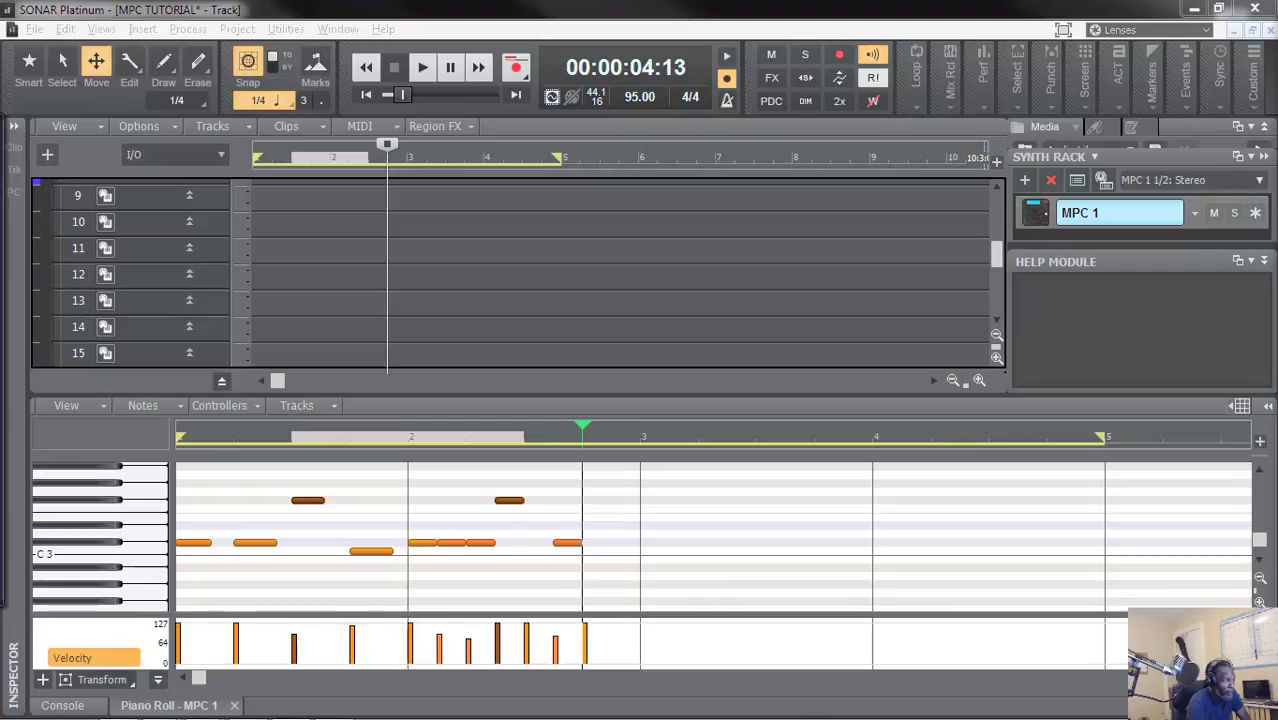
# - Collapse the Piano Roll dock and delete both Record 1 audio clips from track 1
pyautogui.click(516, 271)
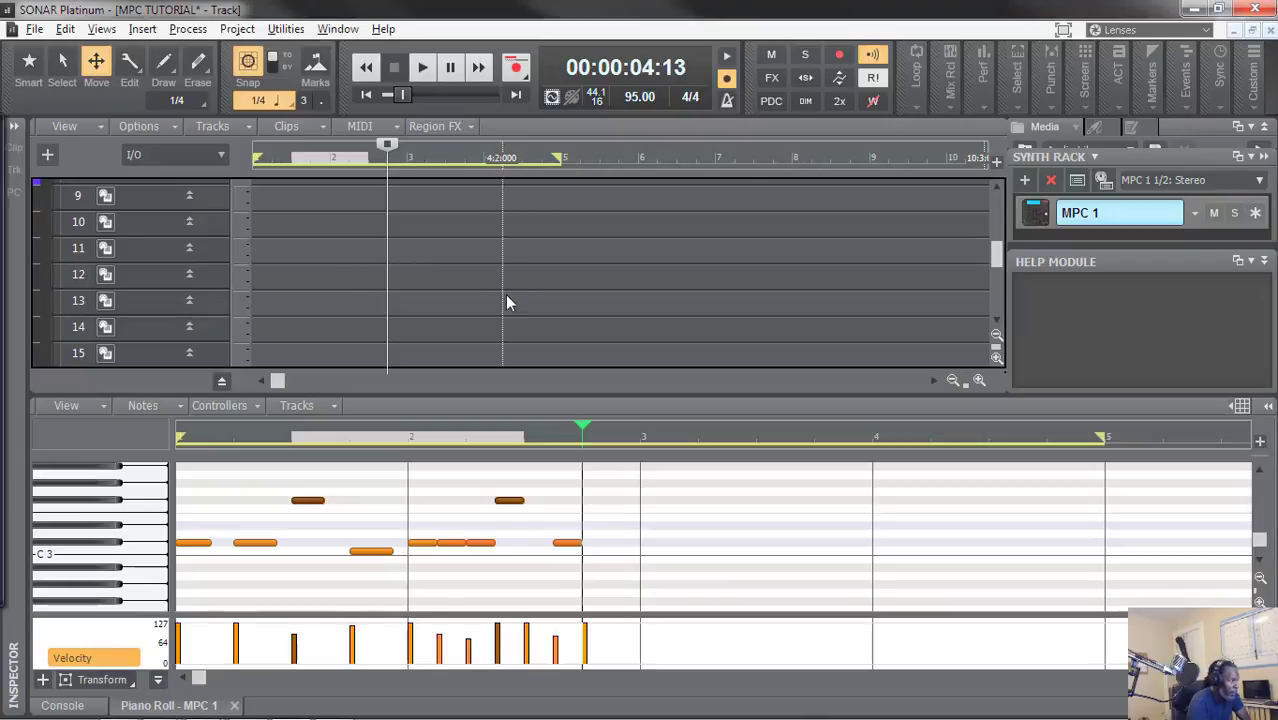
pyautogui.scroll(5, 505, 294)
pyautogui.scroll(-1, 596, 237)
pyautogui.scroll(1, 596, 237)
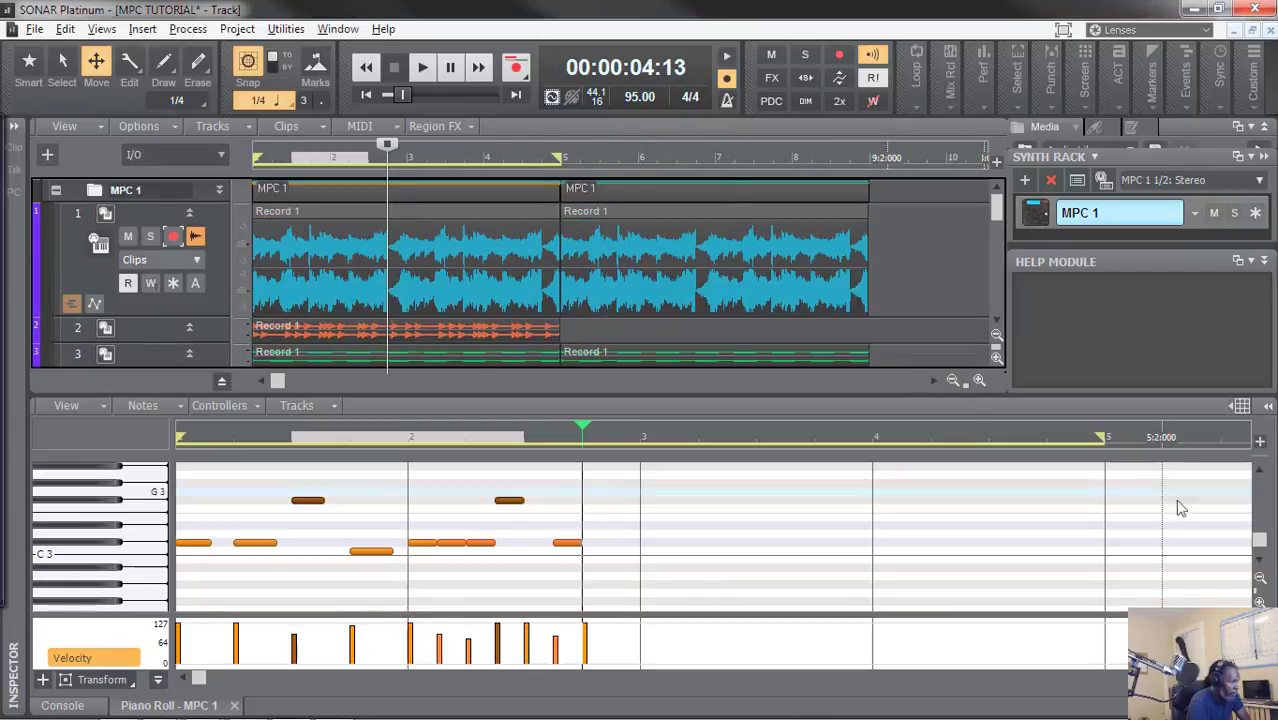
pyautogui.click(222, 381)
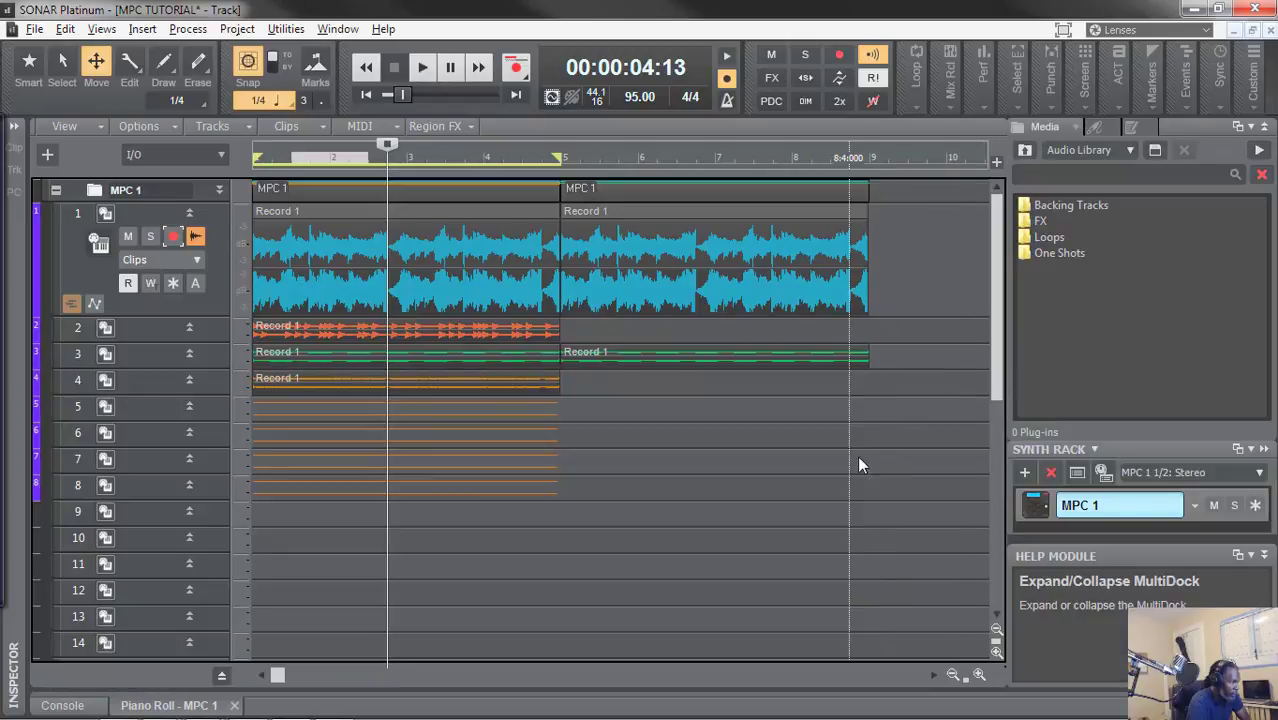
pyautogui.click(908, 236)
pyautogui.click(696, 268)
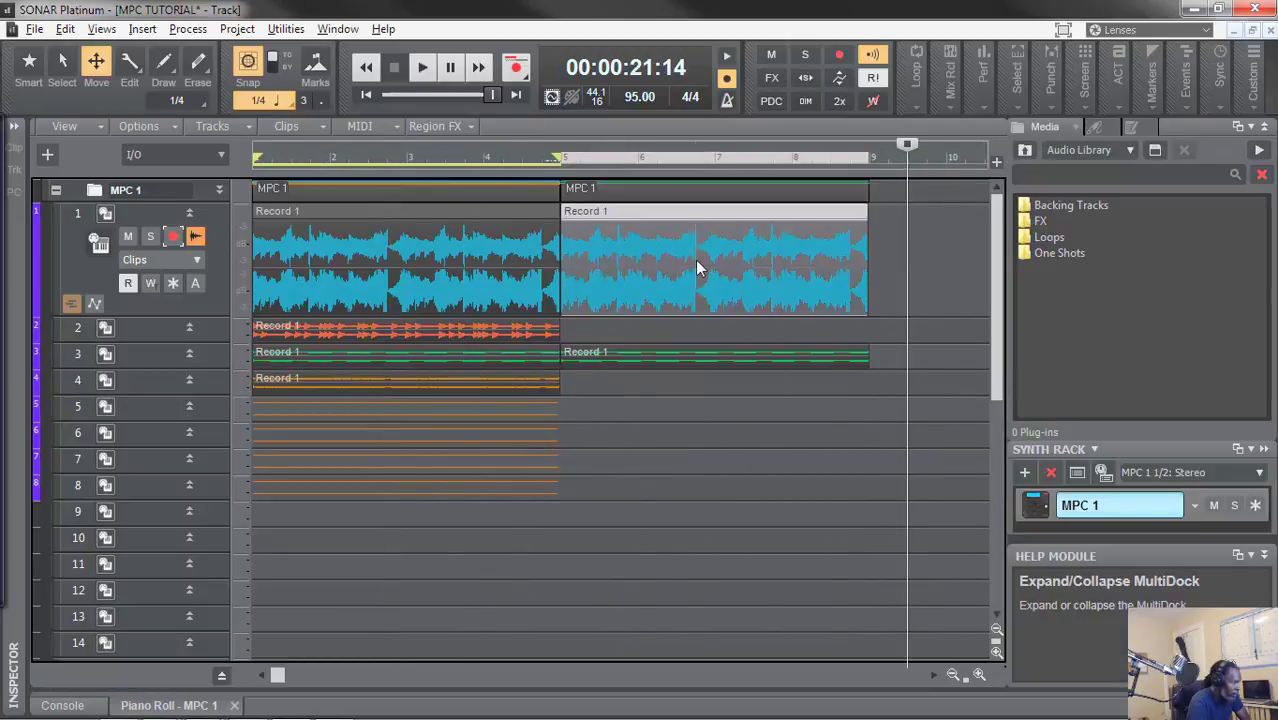
pyautogui.press('Delete')
pyautogui.click(457, 270)
pyautogui.press('Delete')
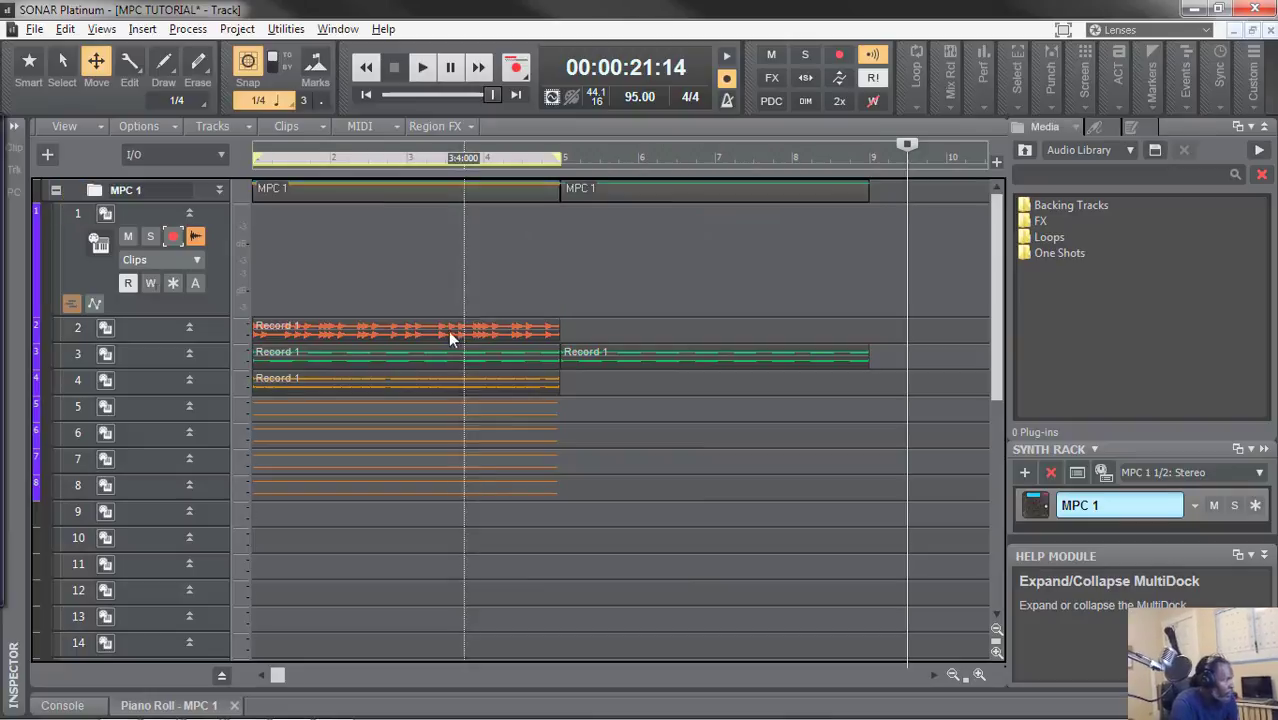
# - Delete the remaining Record 1 clips from tracks 2, 3 and 4, including the second clip on track 3
pyautogui.click(462, 332)
pyautogui.press('Delete')
pyautogui.click(456, 356)
pyautogui.press('Delete')
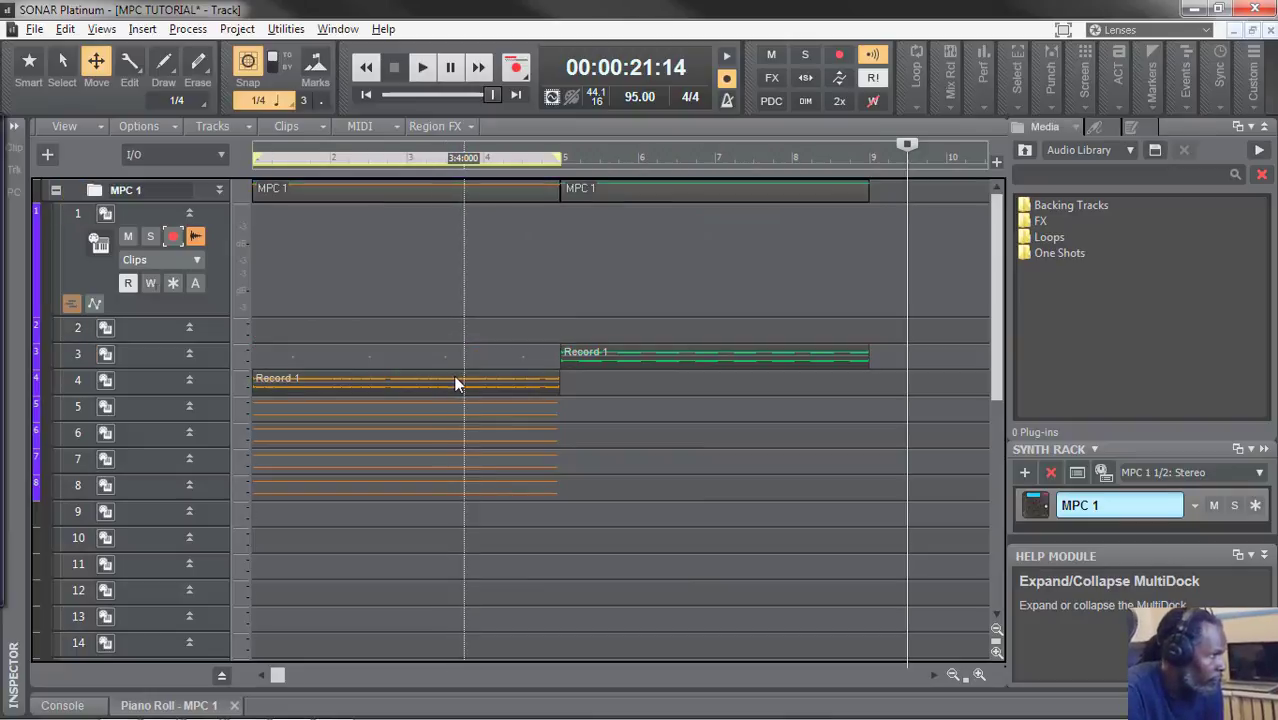
pyautogui.click(451, 383)
pyautogui.press('Delete')
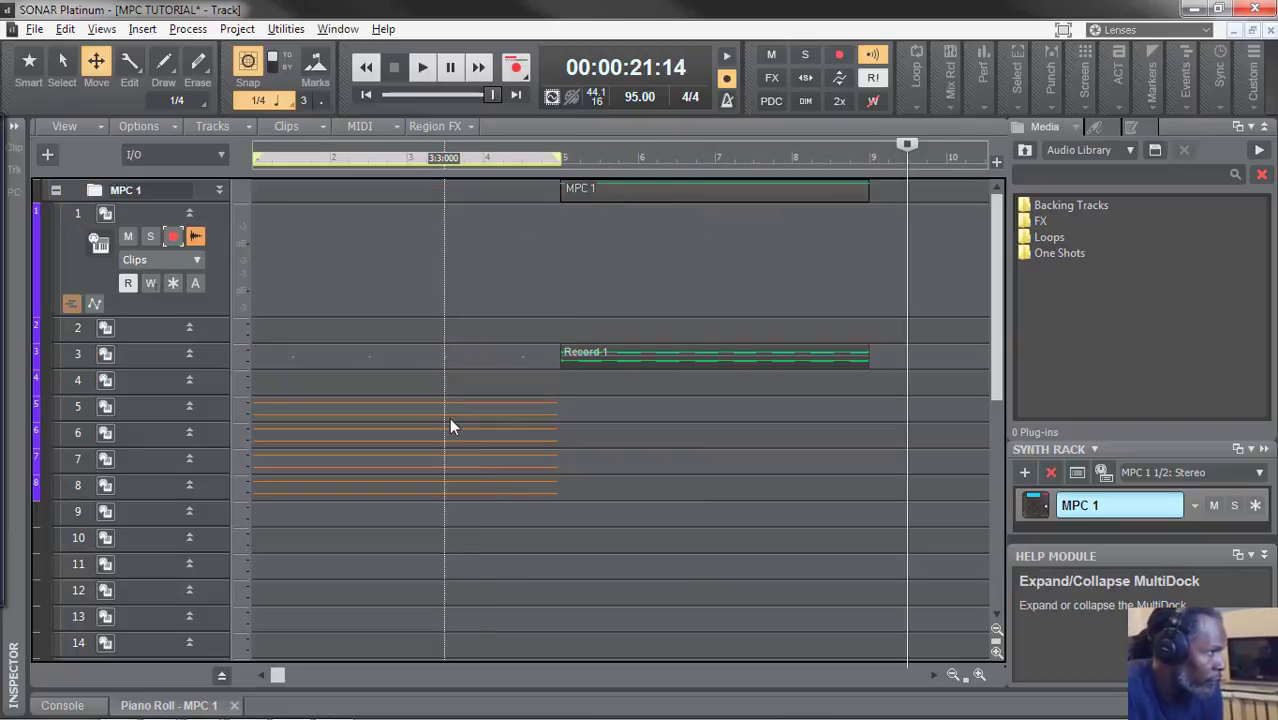
pyautogui.click(452, 413)
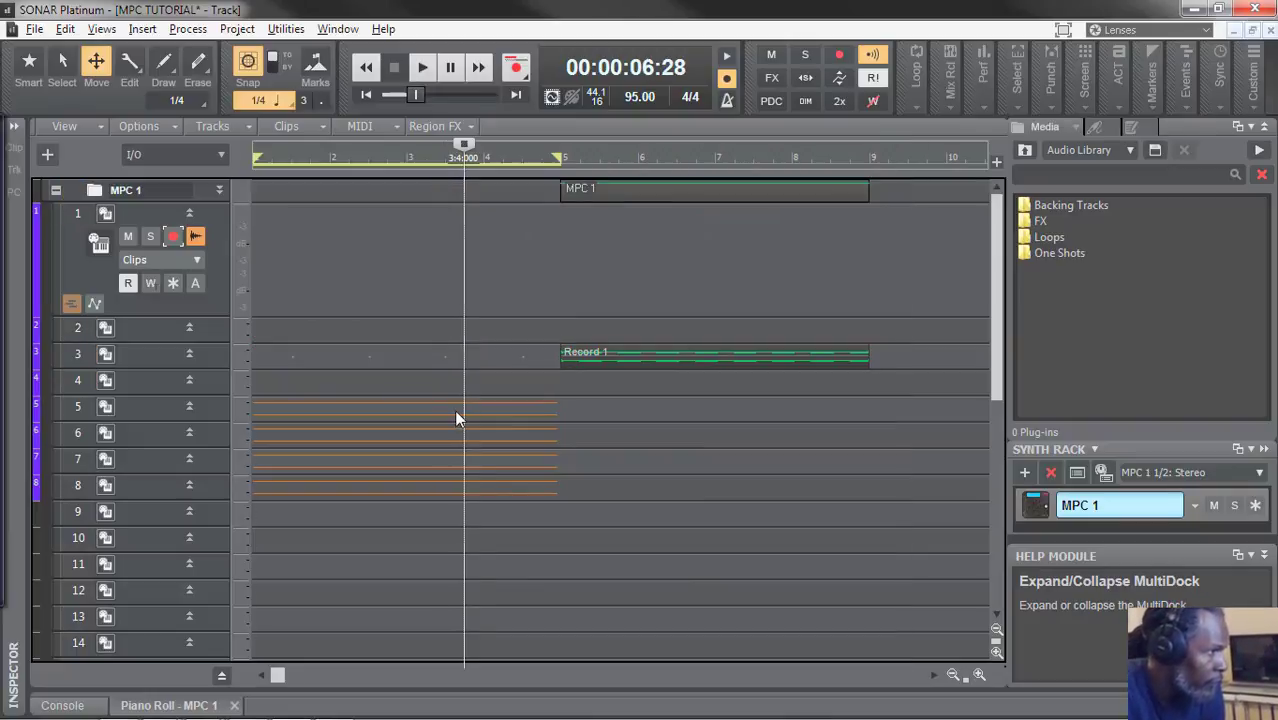
pyautogui.click(684, 360)
pyautogui.press('Delete')
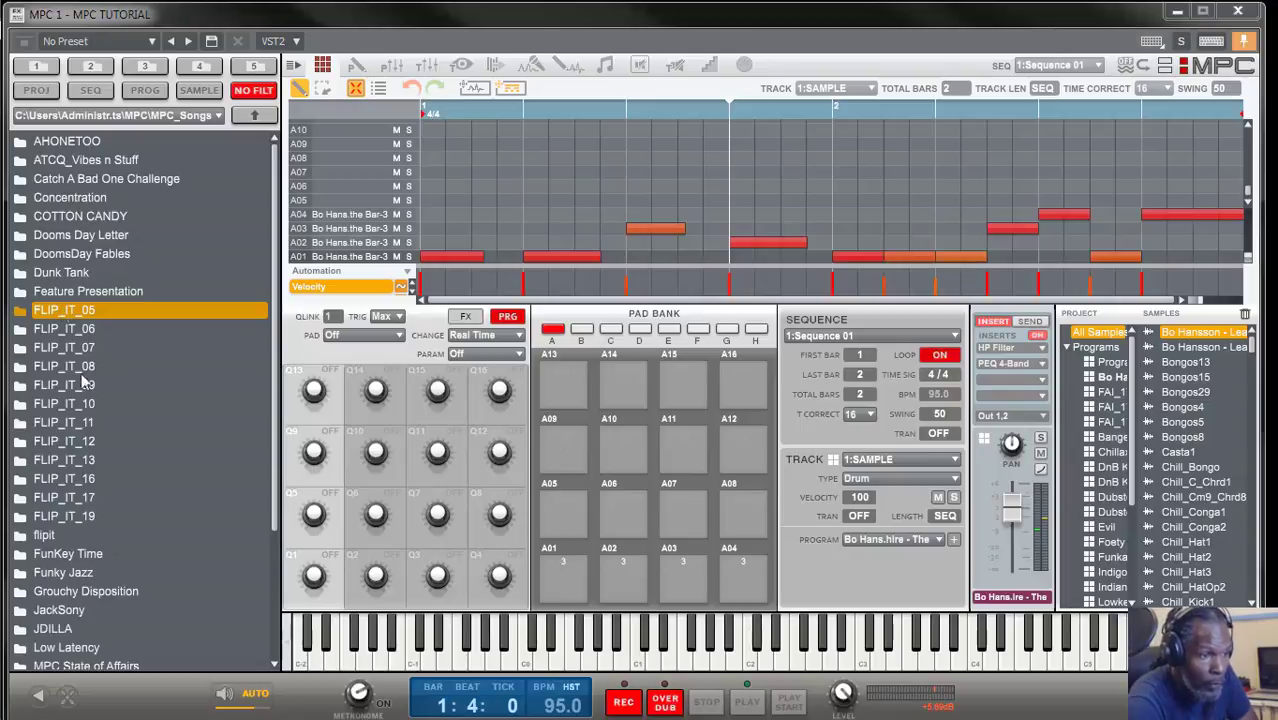
# - In the MPC plug-in, load the DILLA.xpj project from the JDILLA folder and dismiss the plug-in loading message
pyautogui.doubleClick(65, 630)
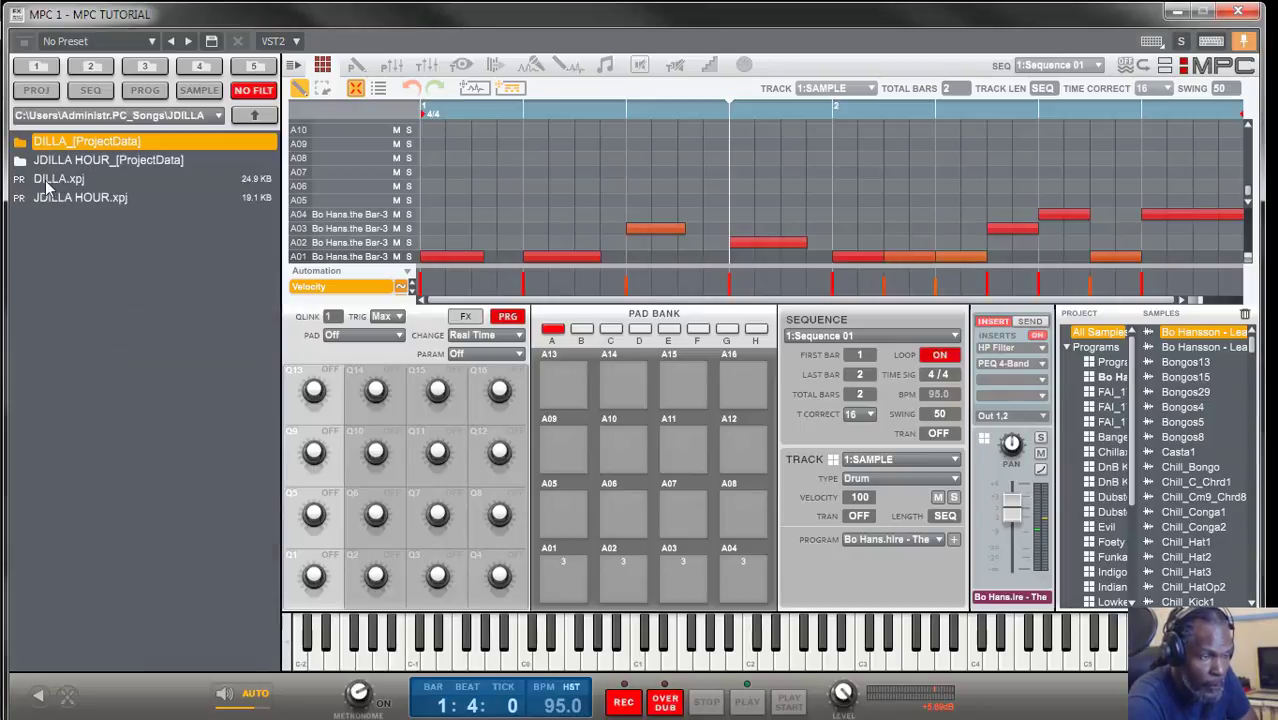
pyautogui.click(47, 184)
pyautogui.doubleClick(29, 186)
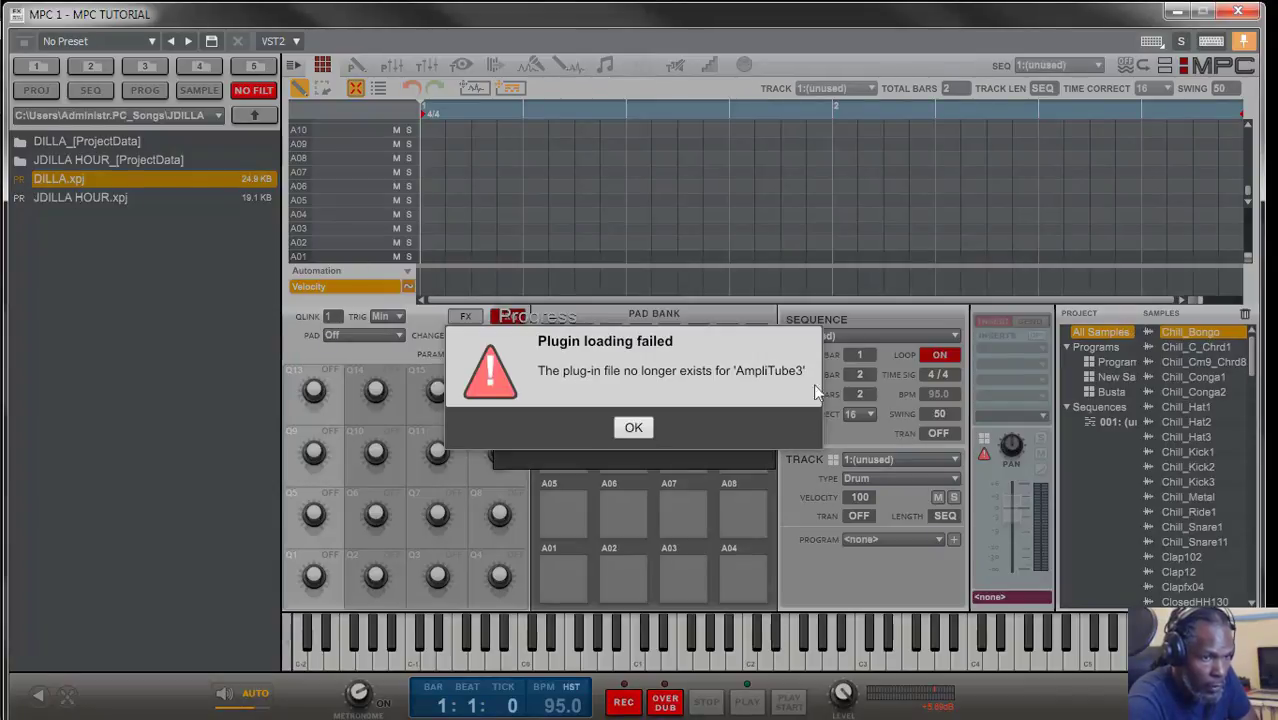
pyautogui.click(633, 427)
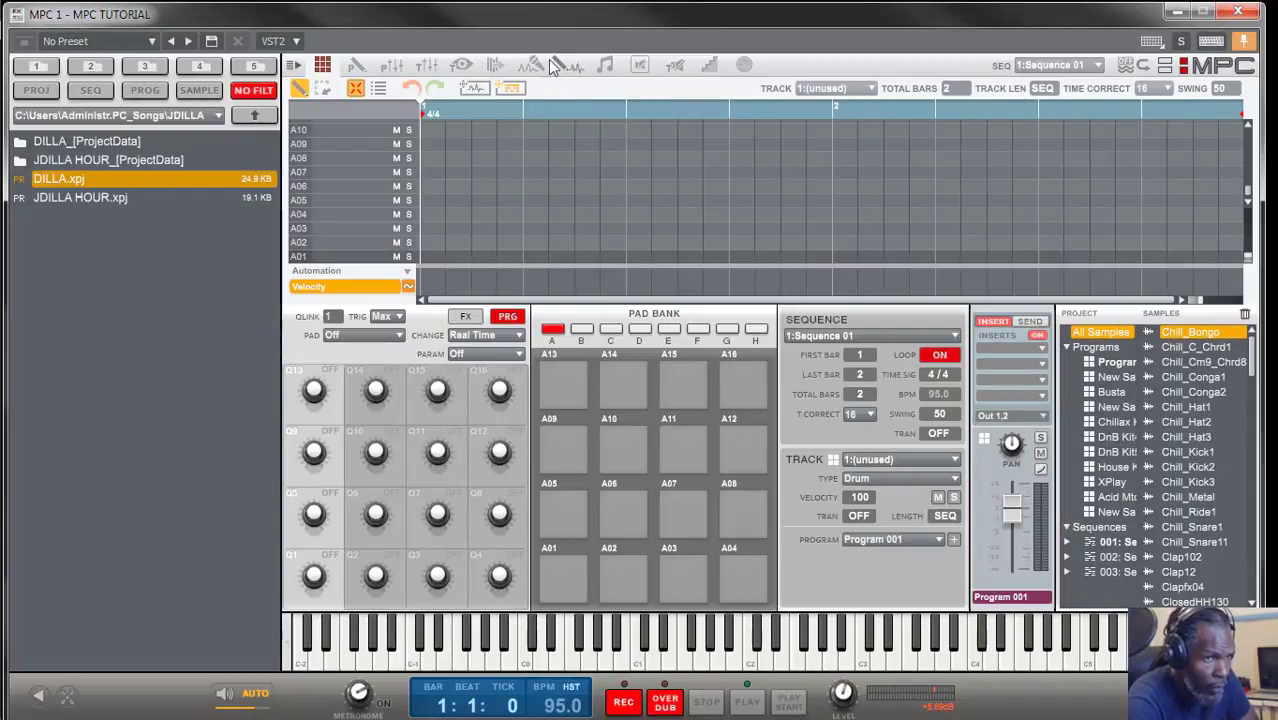
# - Switch the MPC to Song mode, bring the sequences' notes into view, and play through the song arrangement before stopping playback
pyautogui.click(604, 65)
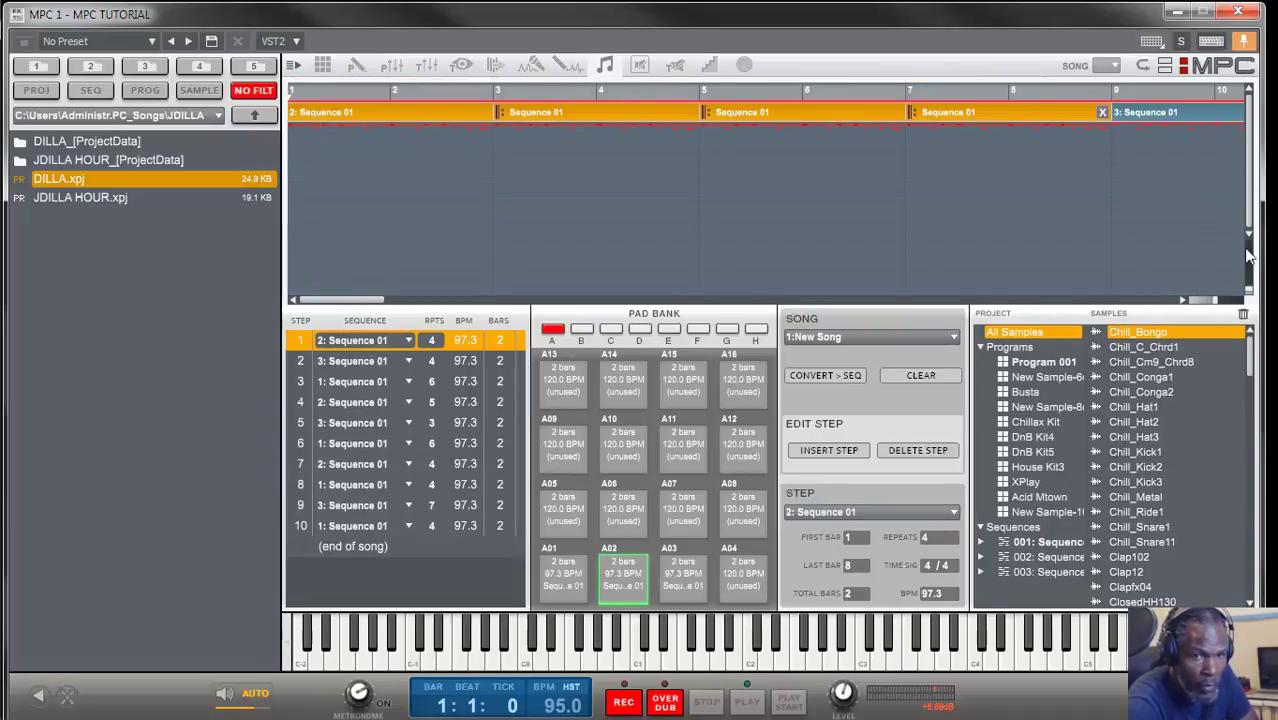
pyautogui.moveTo(1249, 295); pyautogui.dragTo(1249, 250)
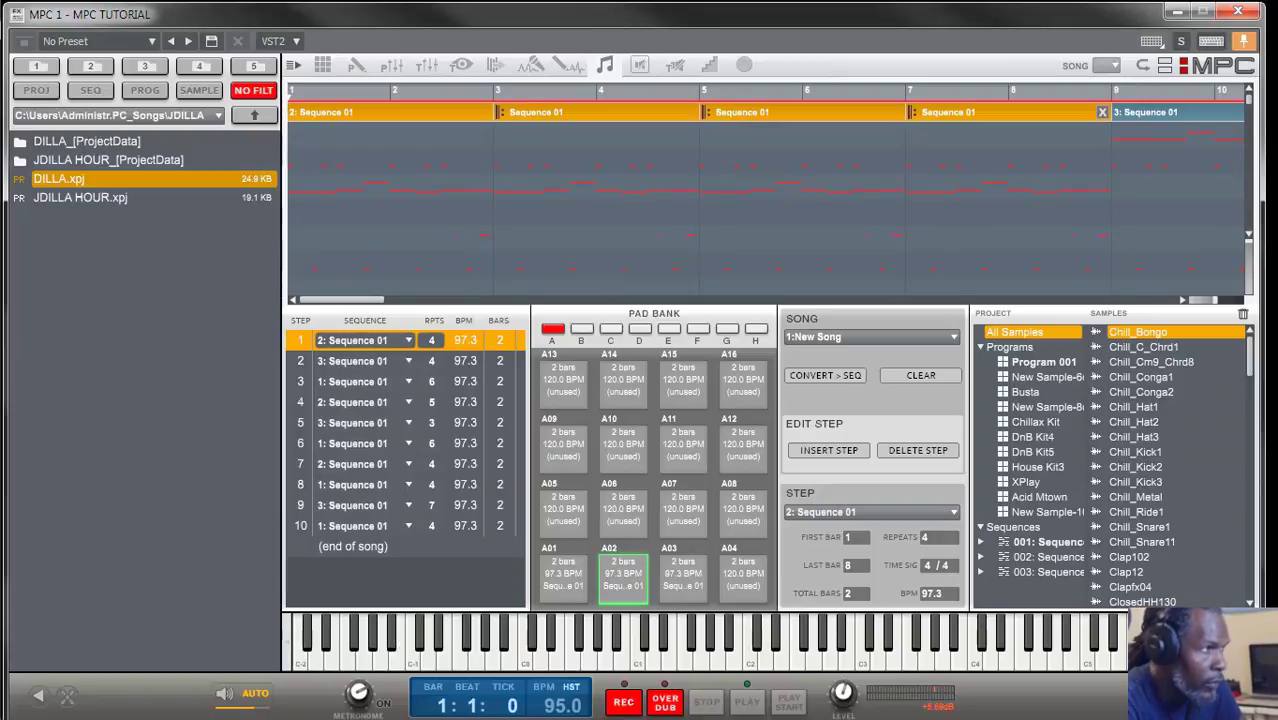
pyautogui.press('space')
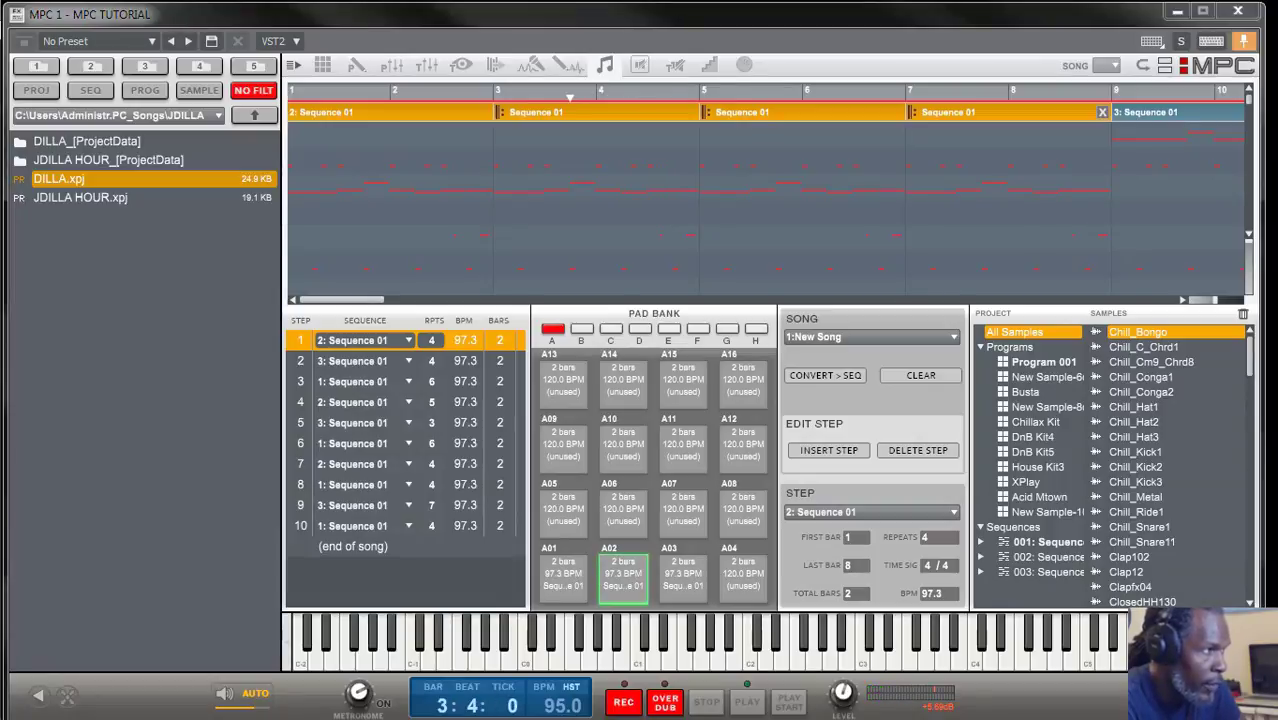
pyautogui.press('space')
pyautogui.press('space')
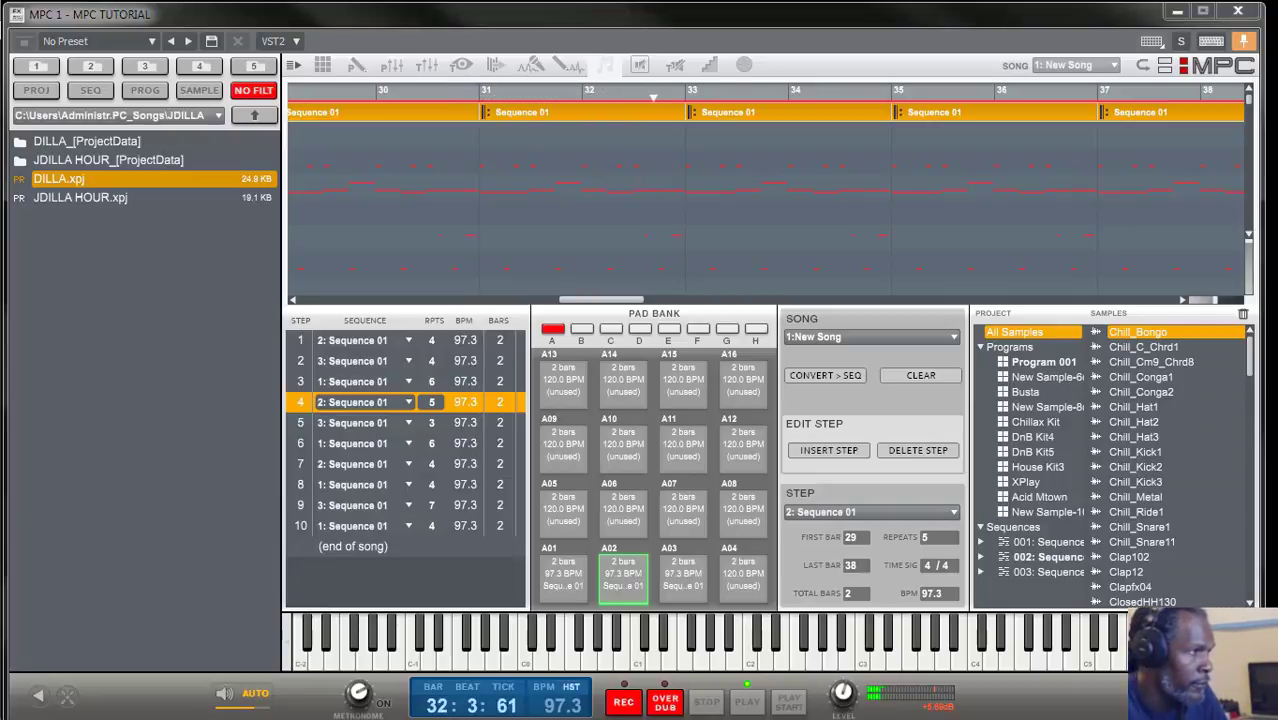
pyautogui.press('space')
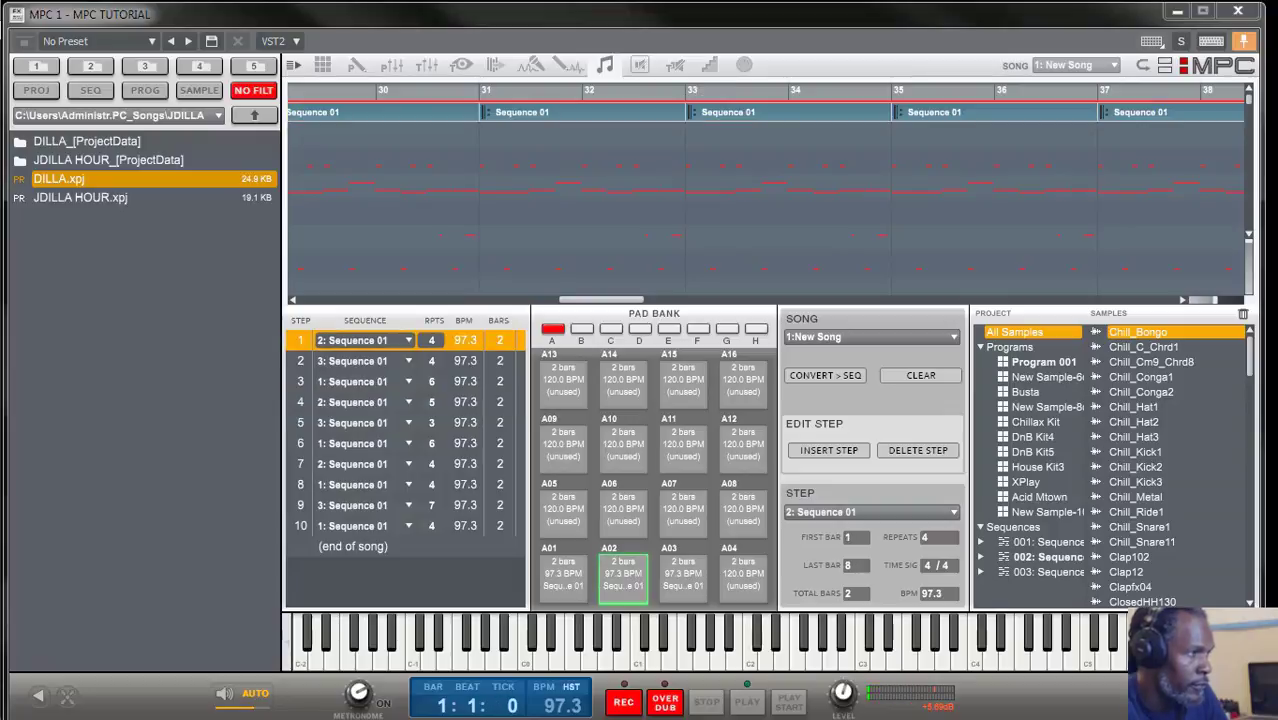